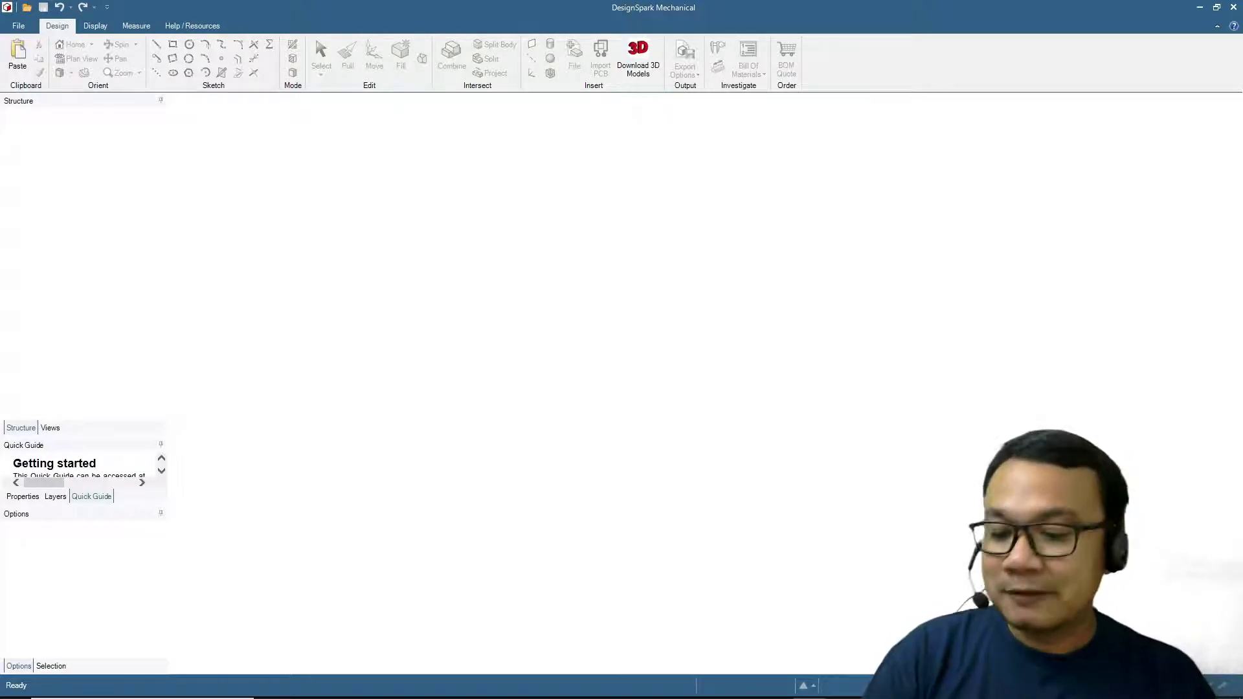
# - Switch to Spotify and copy the song link of Take Five by The Dave Brubeck Quartet
pyautogui.hotkey('alt', 'Tab')
pyautogui.hotkey('alt', 'Tab')
pyautogui.hotkey('alt', 'Tab')
pyautogui.hotkey('alt', 'Tab')
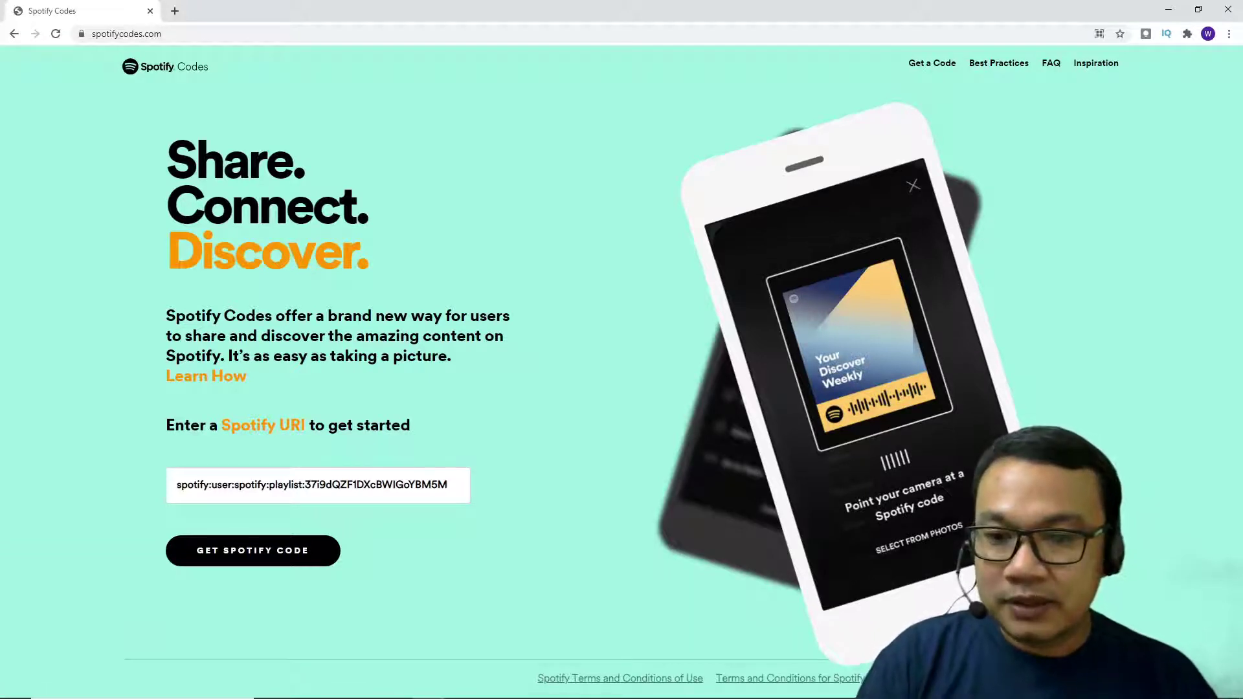
pyautogui.hotkey('alt', 'Tab')
pyautogui.hotkey('alt', 'Tab')
pyautogui.hotkey('alt', 'Tab')
pyautogui.hotkey('alt', 'Tab')
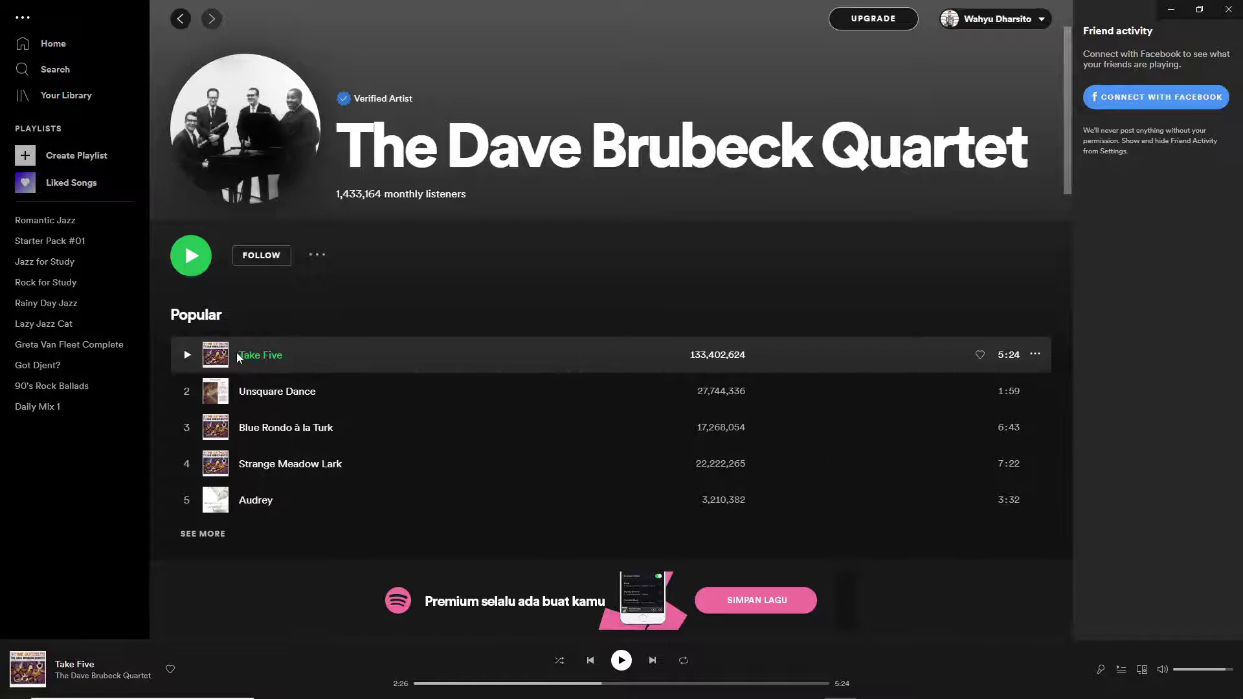
pyautogui.click(1035, 353)
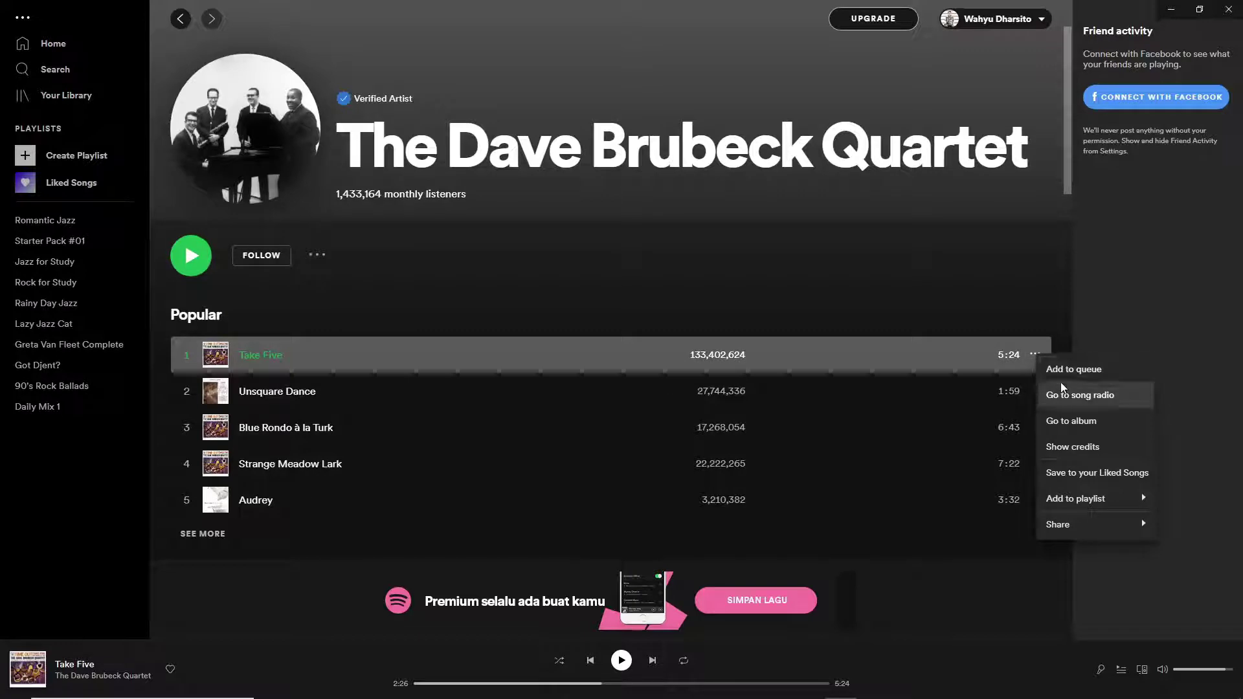
pyautogui.moveTo(1089, 492)
pyautogui.moveTo(1071, 529)
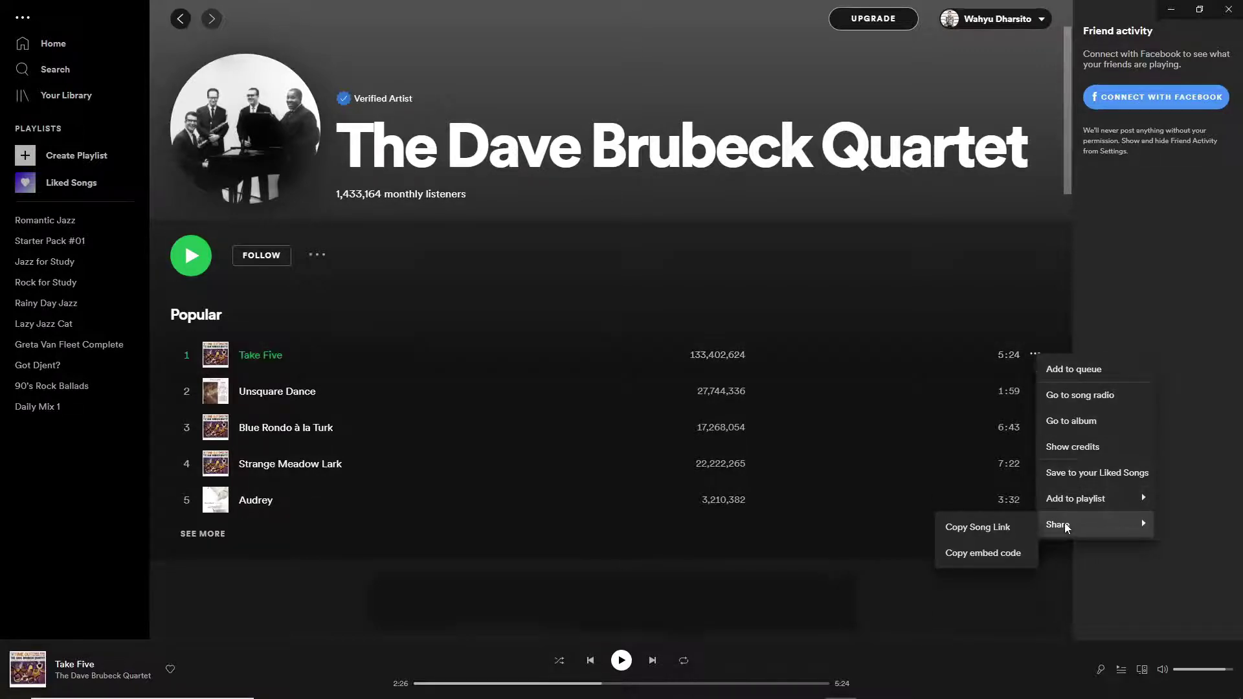
pyautogui.click(974, 526)
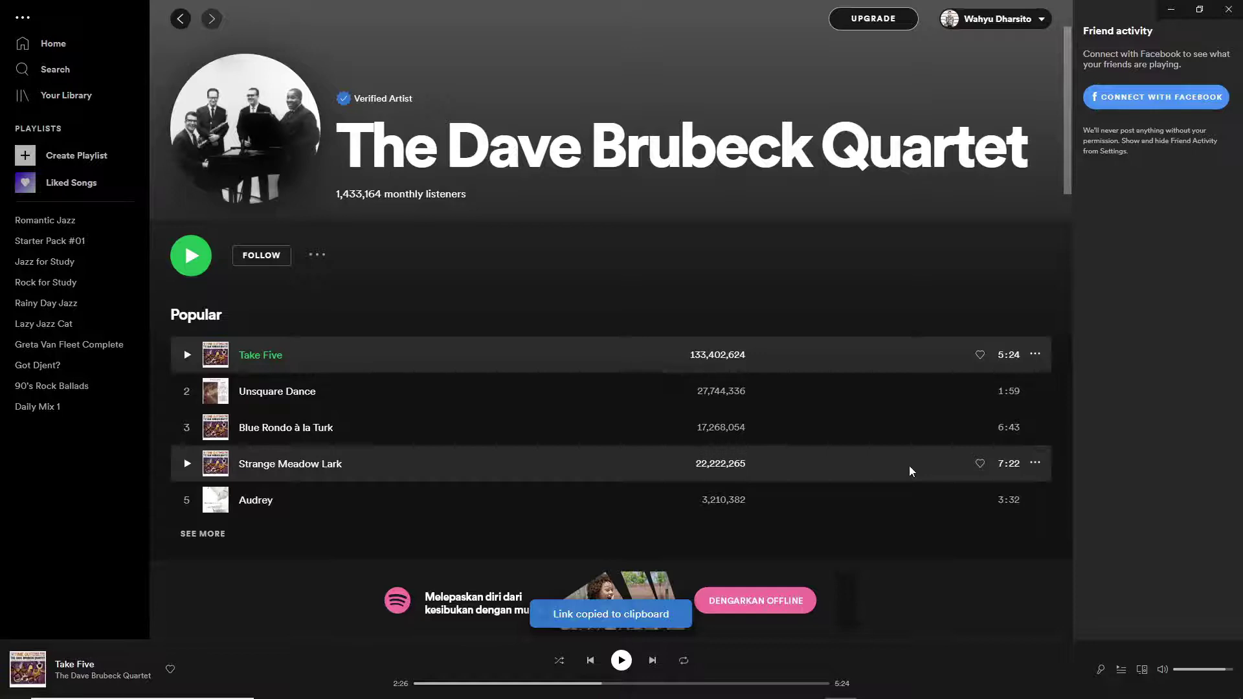
# - Switch to the Spotify Codes page in the browser and generate a code from the copied song link, replacing the default URI
pyautogui.hotkey('alt', 'Tab')
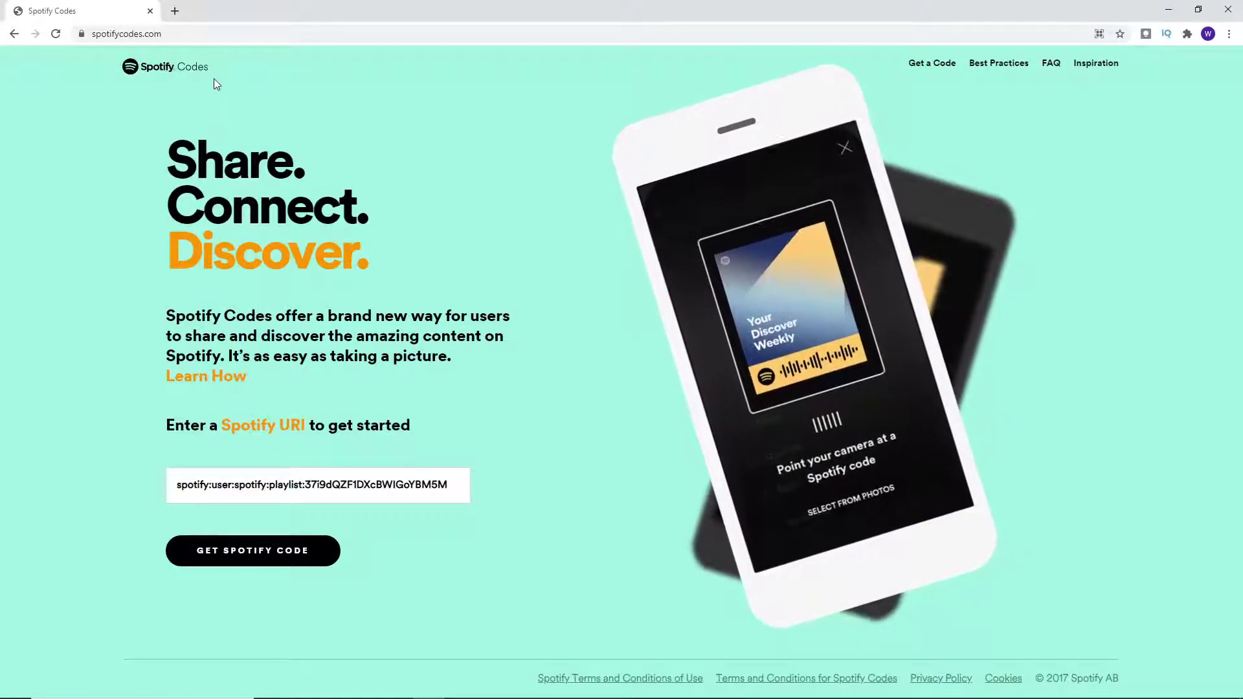
pyautogui.tripleClick(234, 482)
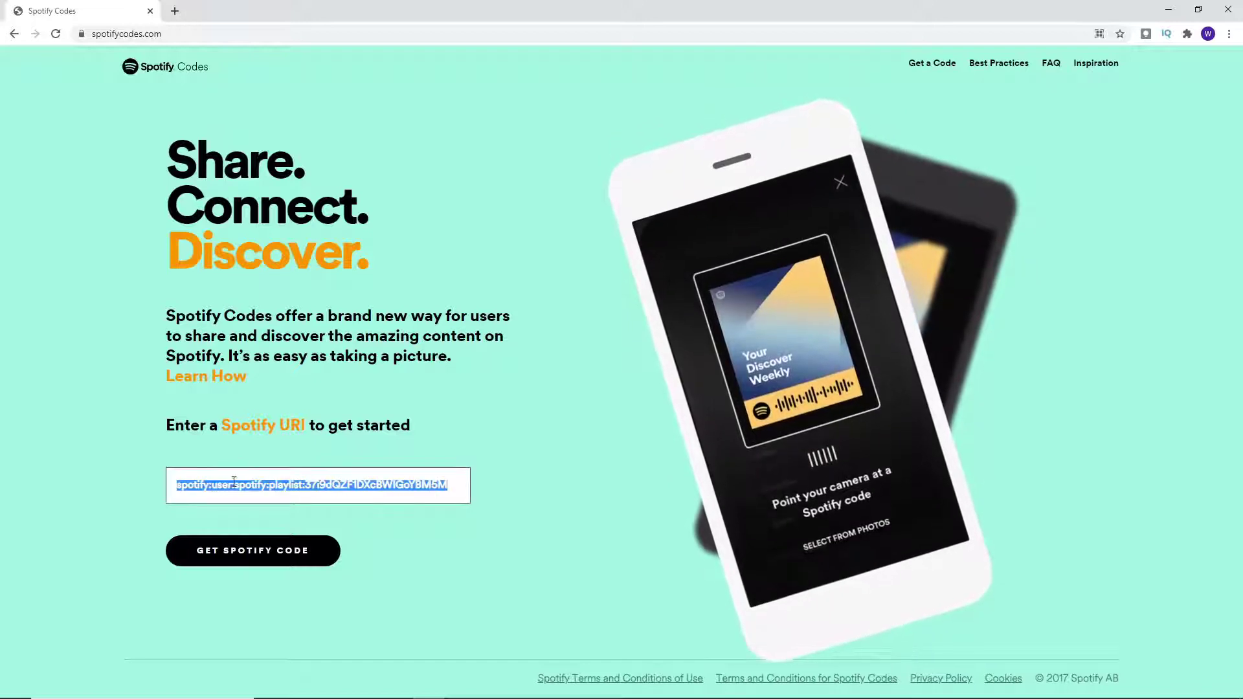
pyautogui.hotkey('ctrl', 'v')
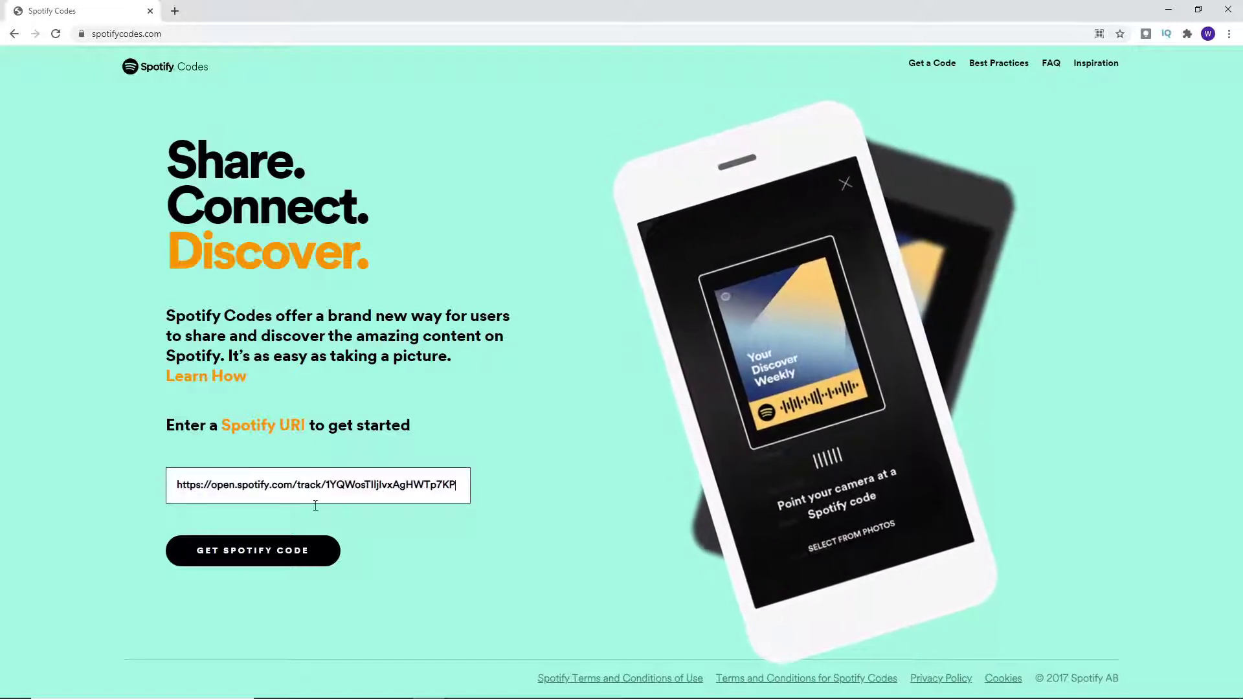
pyautogui.click(300, 553)
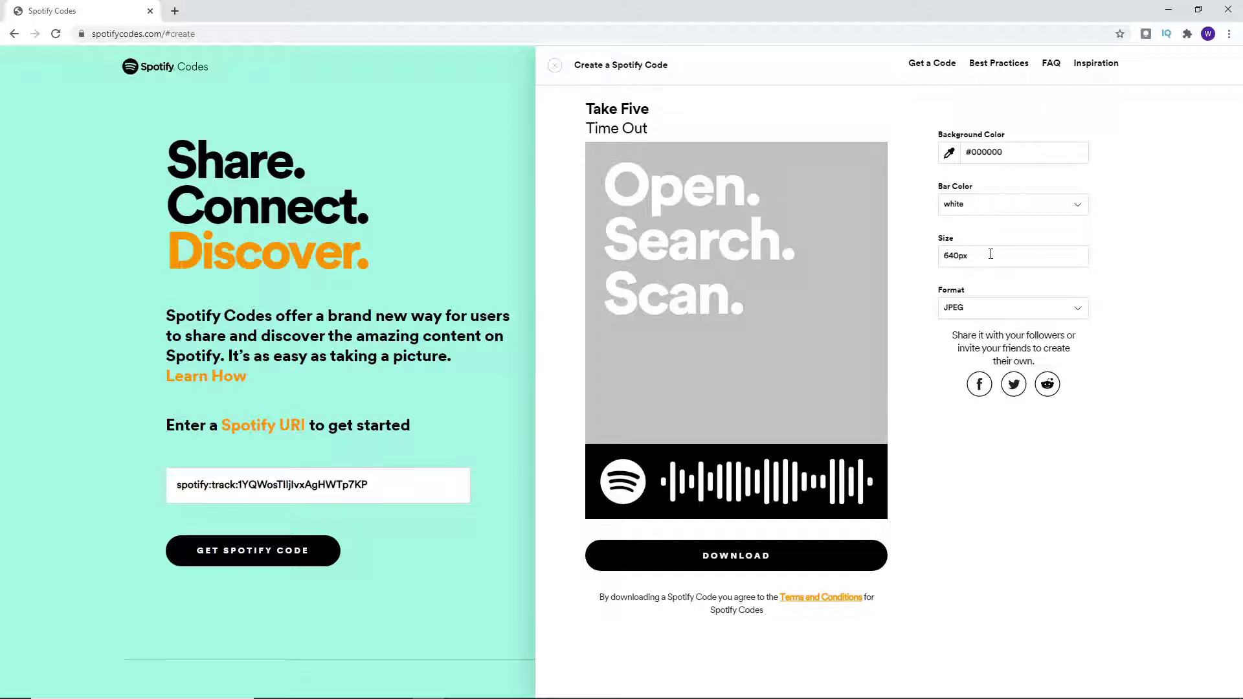
# - Set the Spotify code's format to SVG and download it
pyautogui.click(986, 309)
pyautogui.click(954, 326)
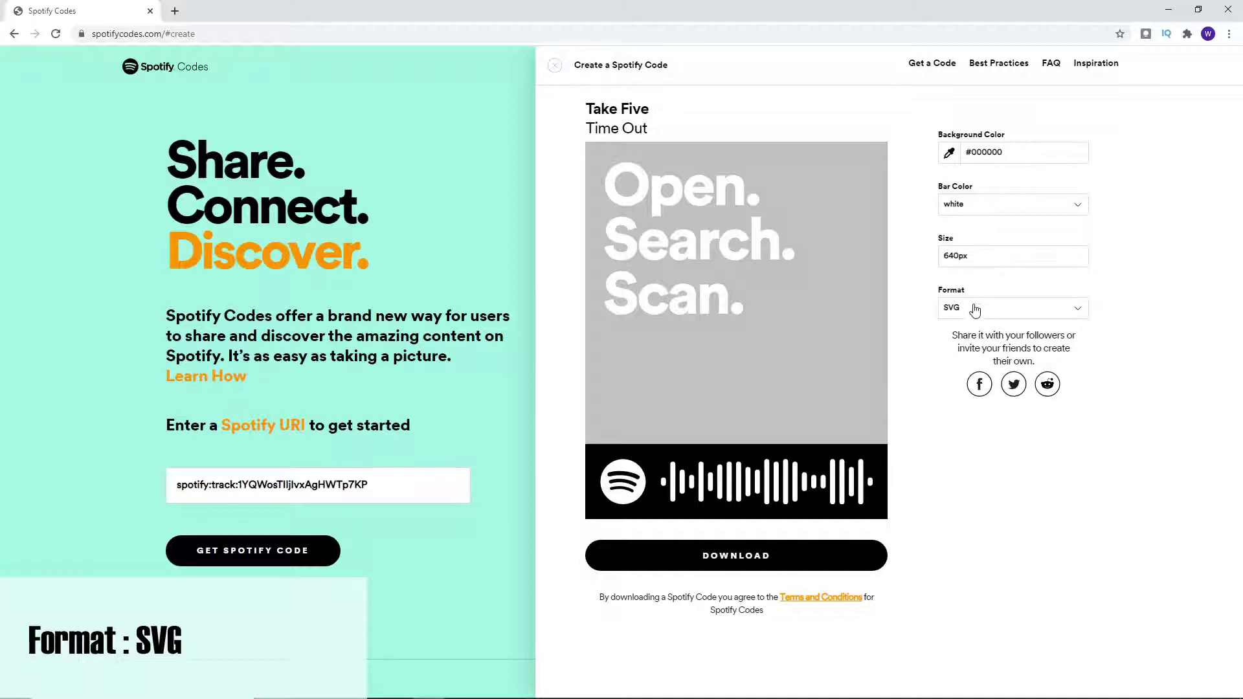
pyautogui.click(726, 557)
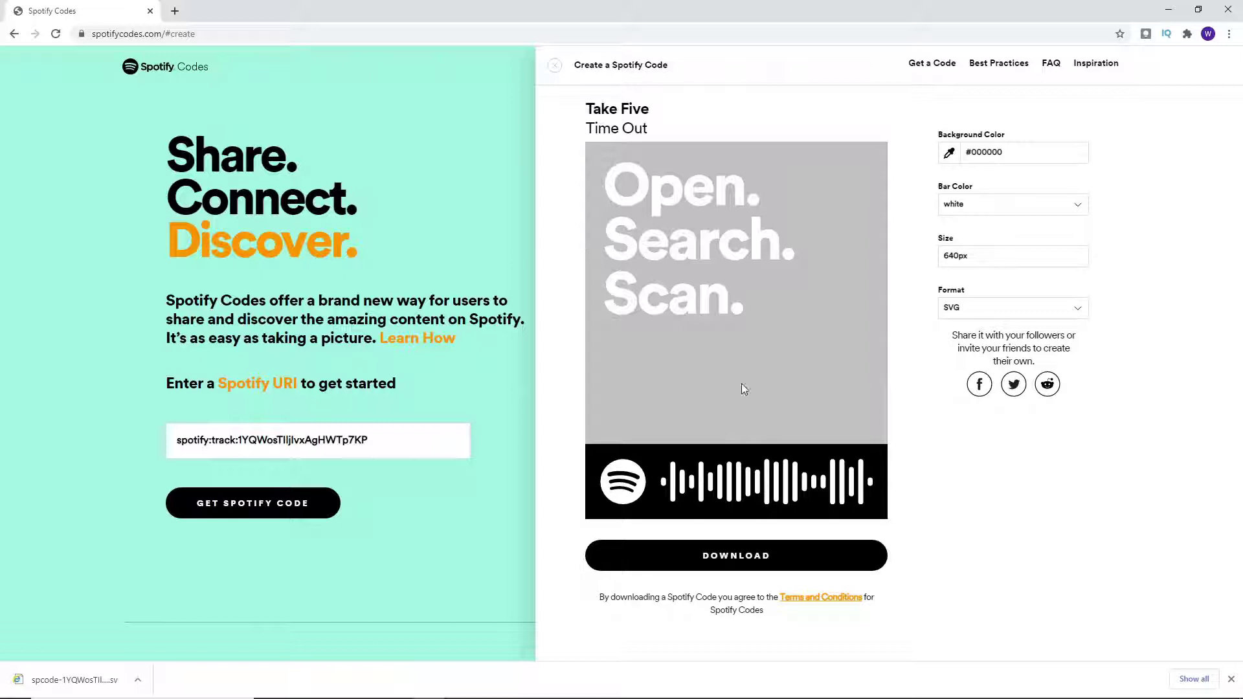
# - Locate the downloaded SVG code file in its folder and place it in the SPOTIFY CODE 3D folder
pyautogui.click(1193, 679)
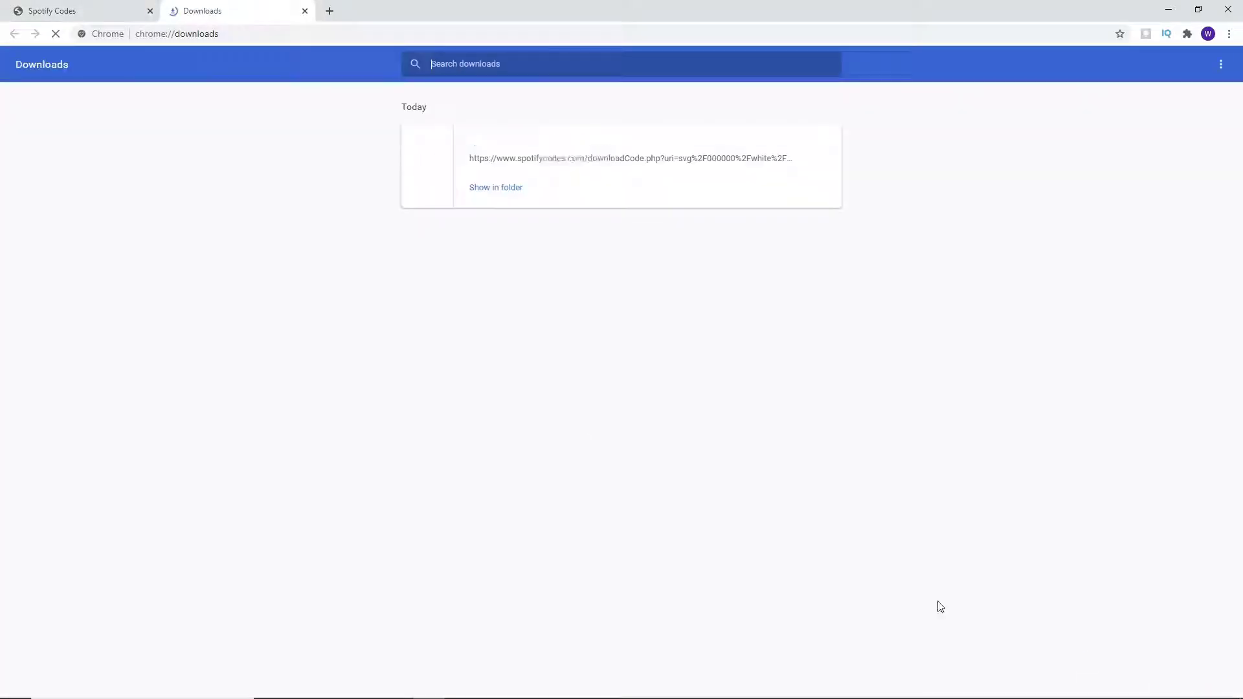
pyautogui.click(499, 188)
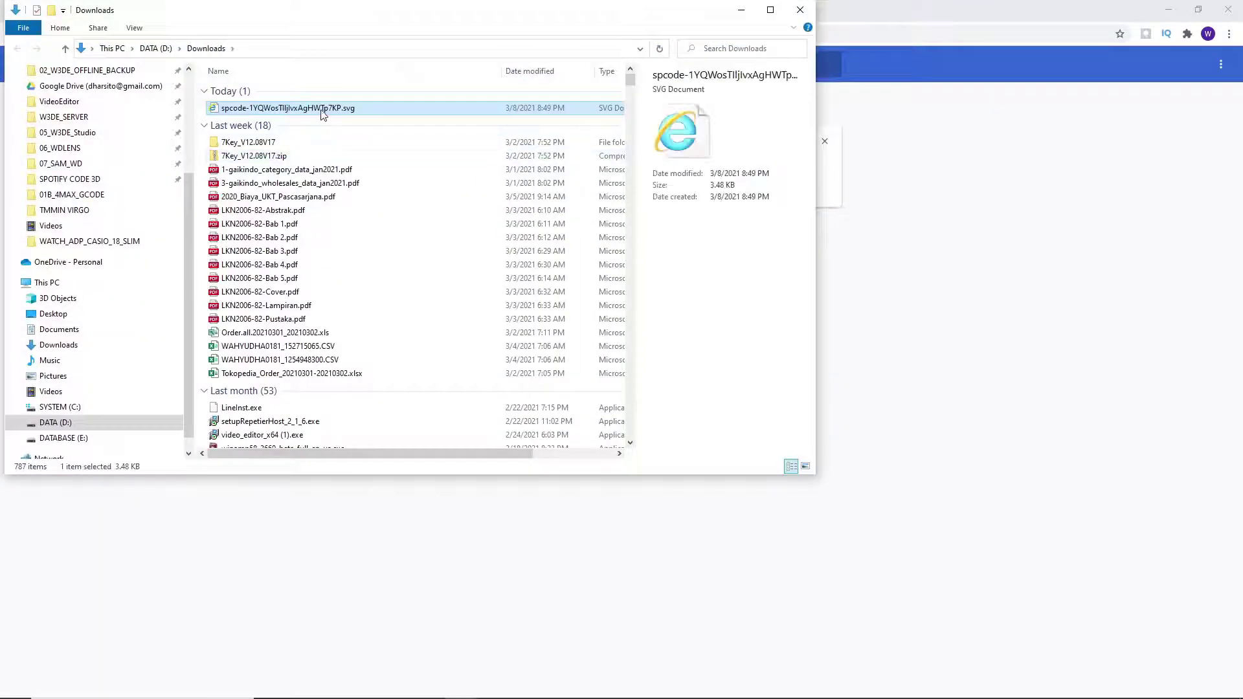
pyautogui.rightClick(322, 113)
pyautogui.click(371, 332)
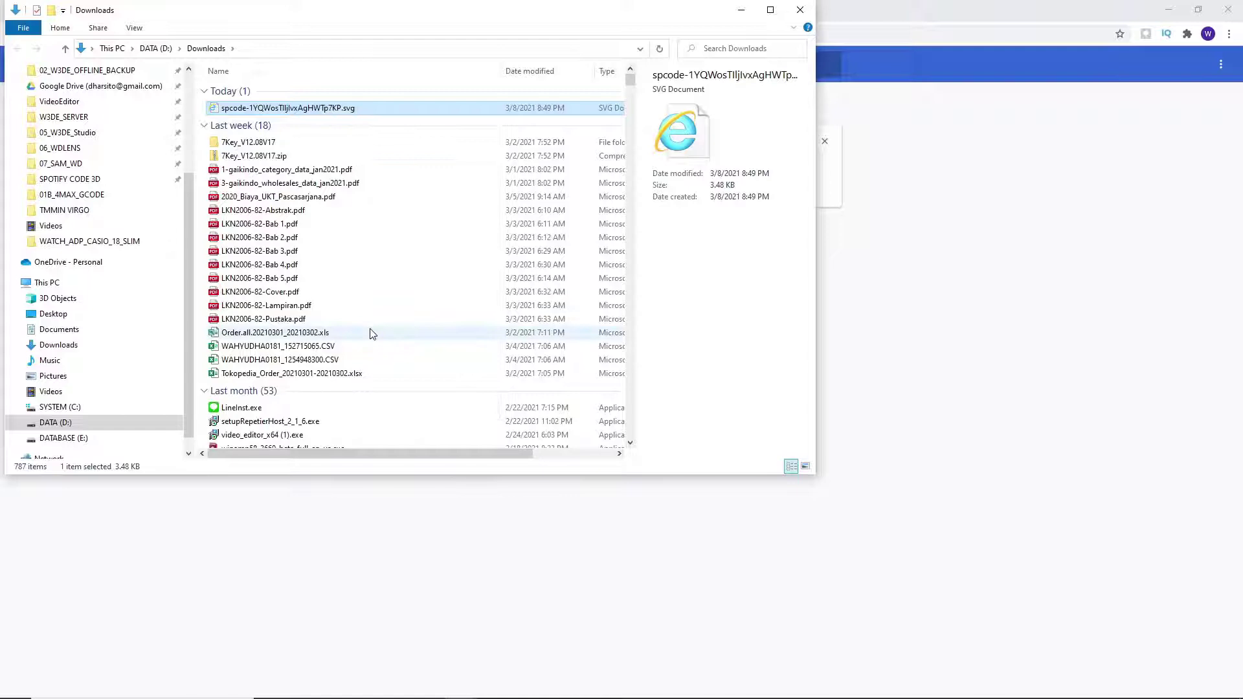
pyautogui.click(90, 179)
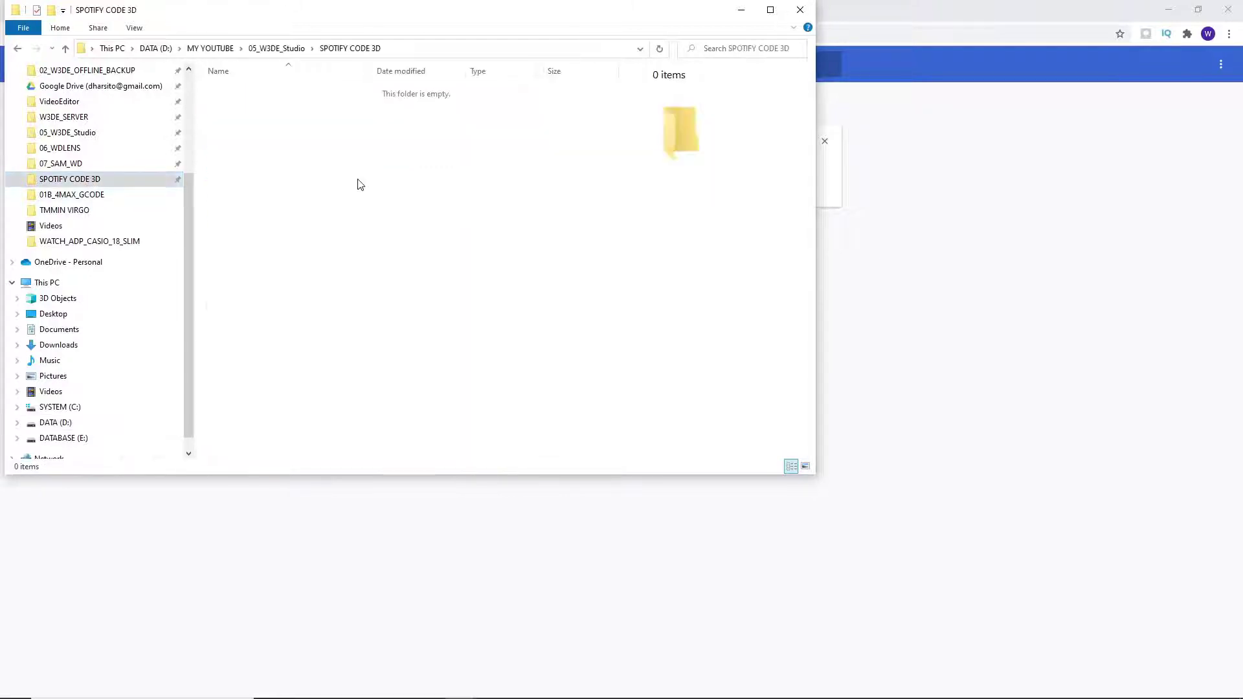
pyautogui.hotkey('ctrl', 'v')
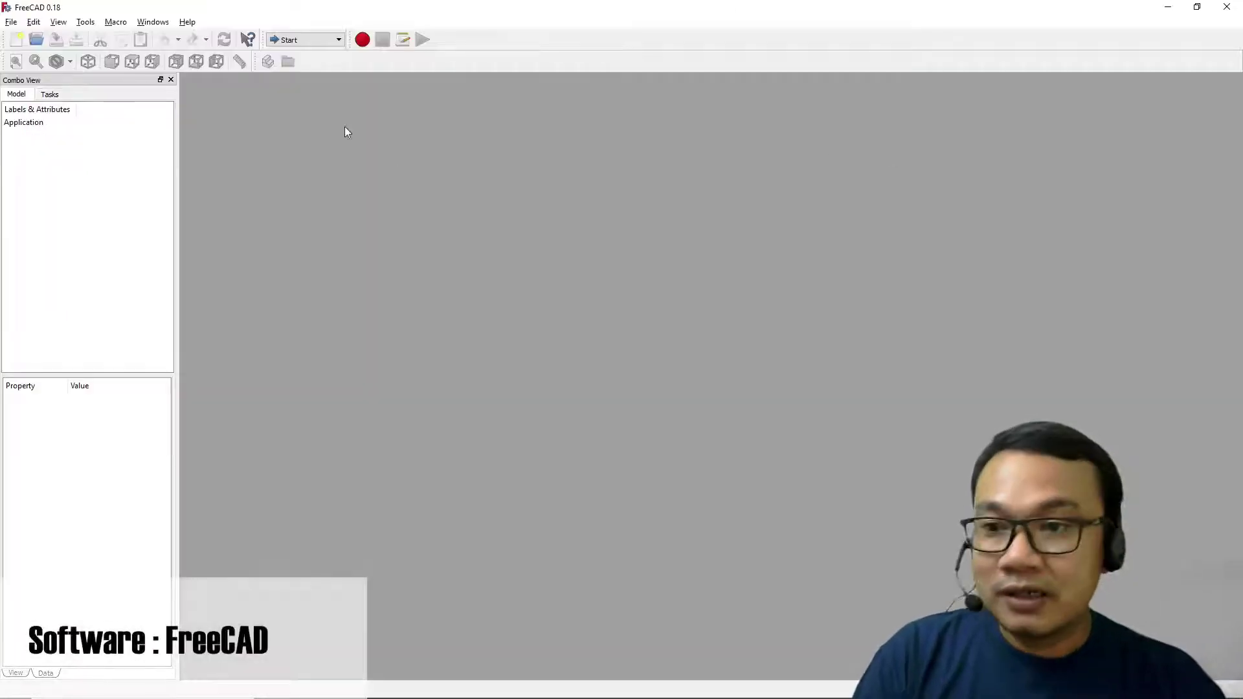
# - Open the code's SVG file from the SPOTIFY CODE 3D folder in FreeCAD as geometry (importSVG)
pyautogui.click(11, 21)
pyautogui.hotkey('alt', 'Tab')
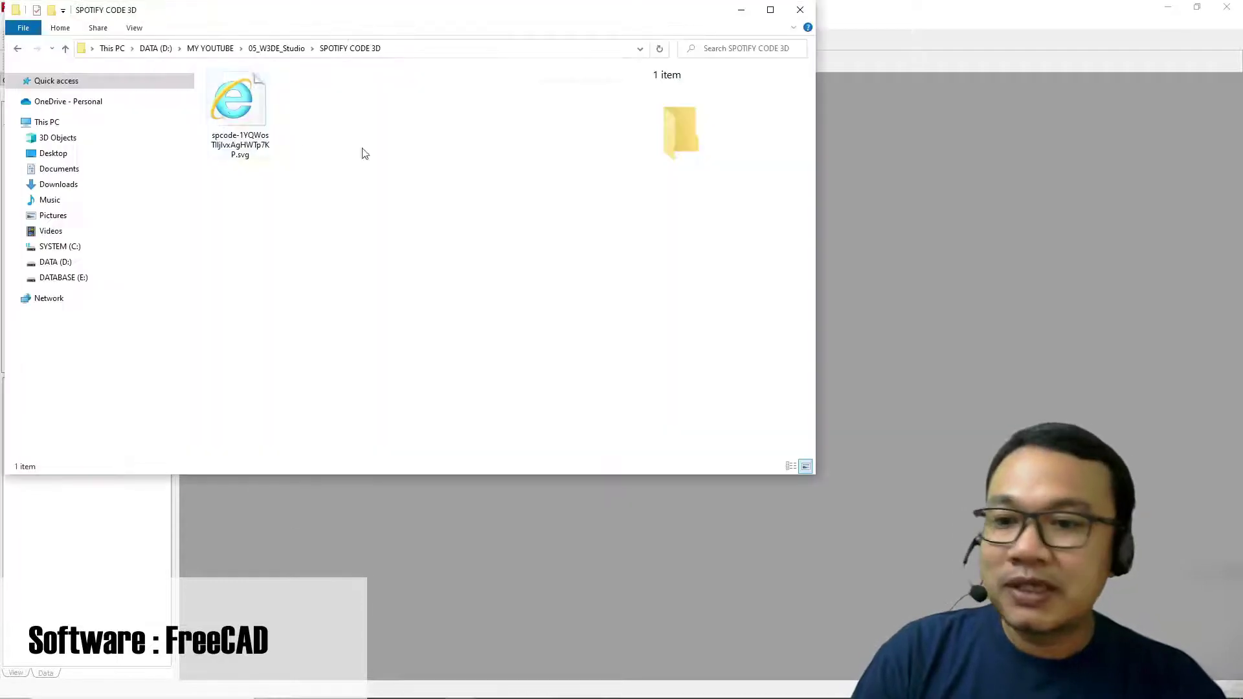
pyautogui.click(241, 102)
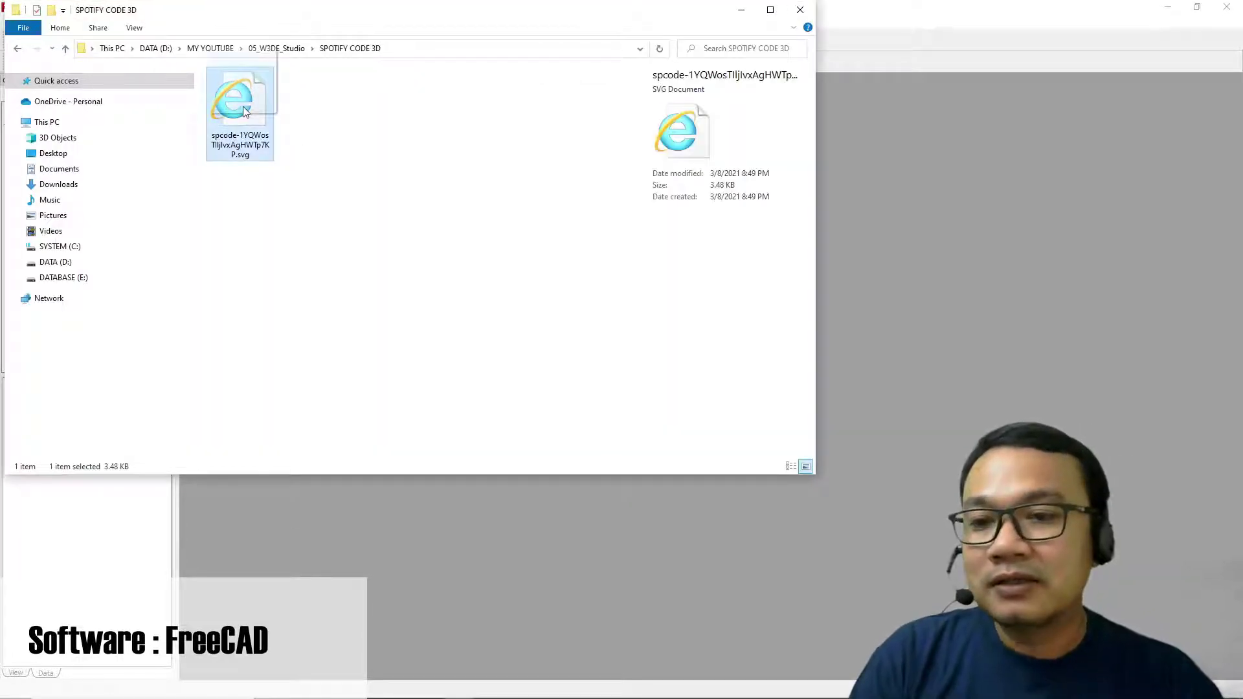
pyautogui.moveTo(247, 109); pyautogui.dragTo(951, 221)
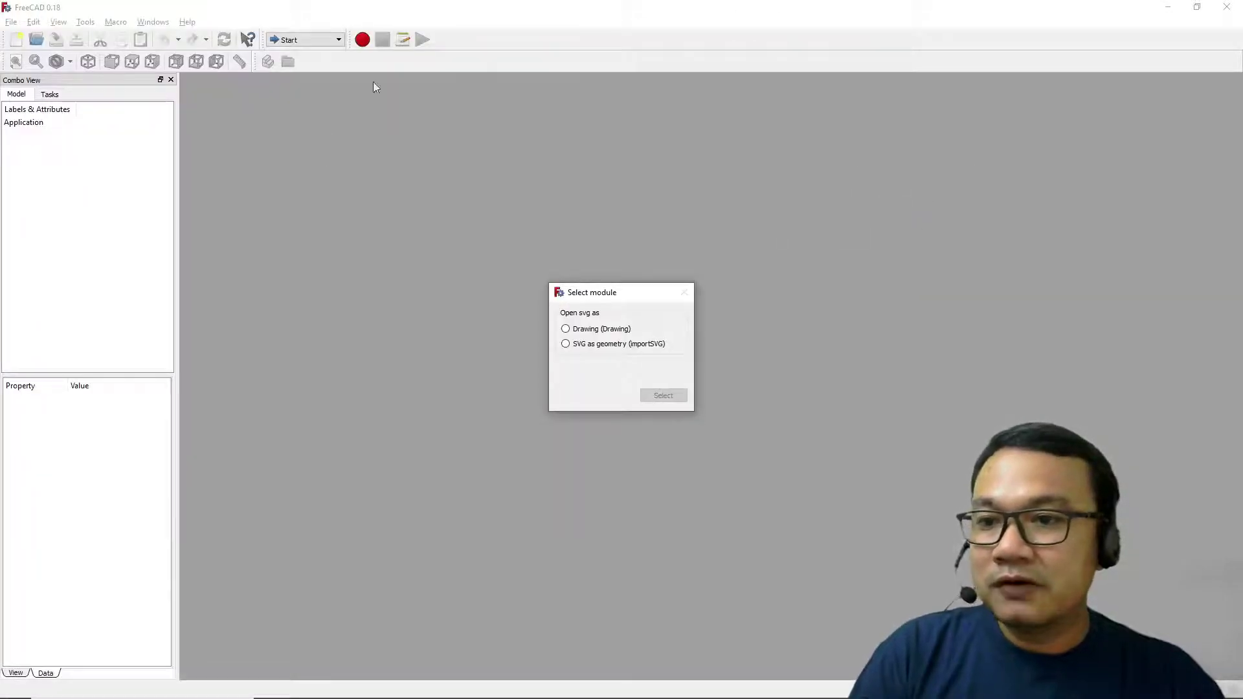
pyautogui.click(565, 344)
pyautogui.click(663, 395)
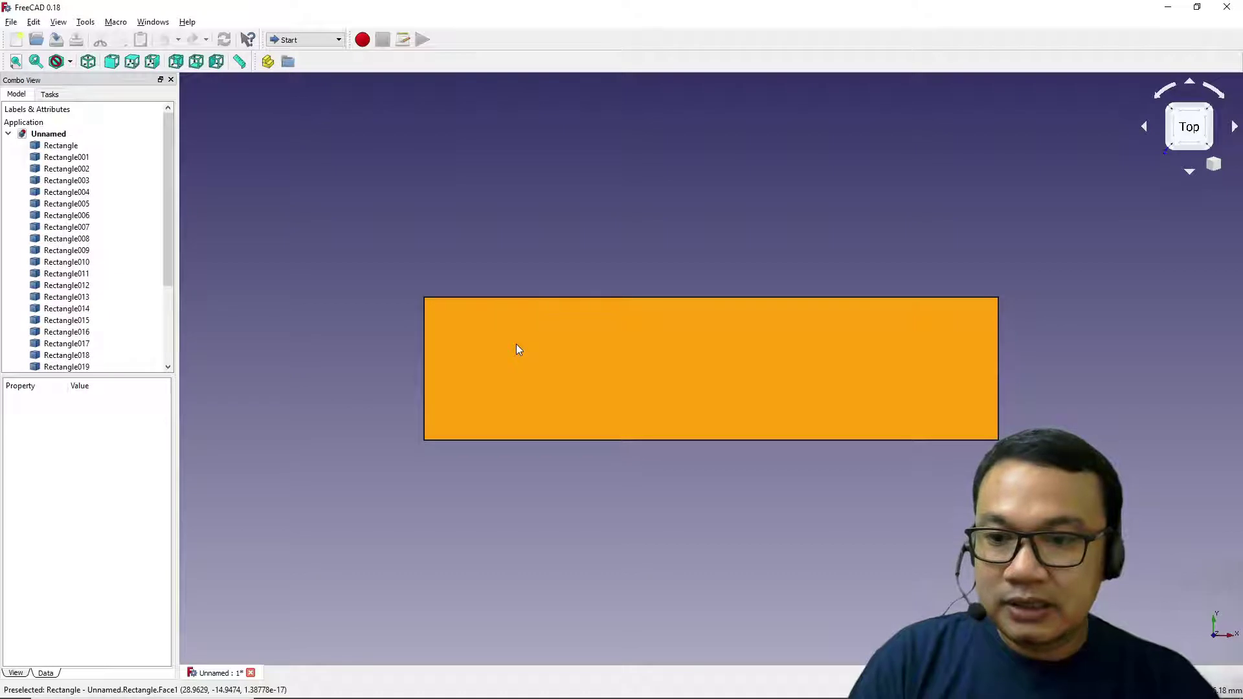
pyautogui.moveTo(311, 411); pyautogui.dragTo(201, 385, button='middle')
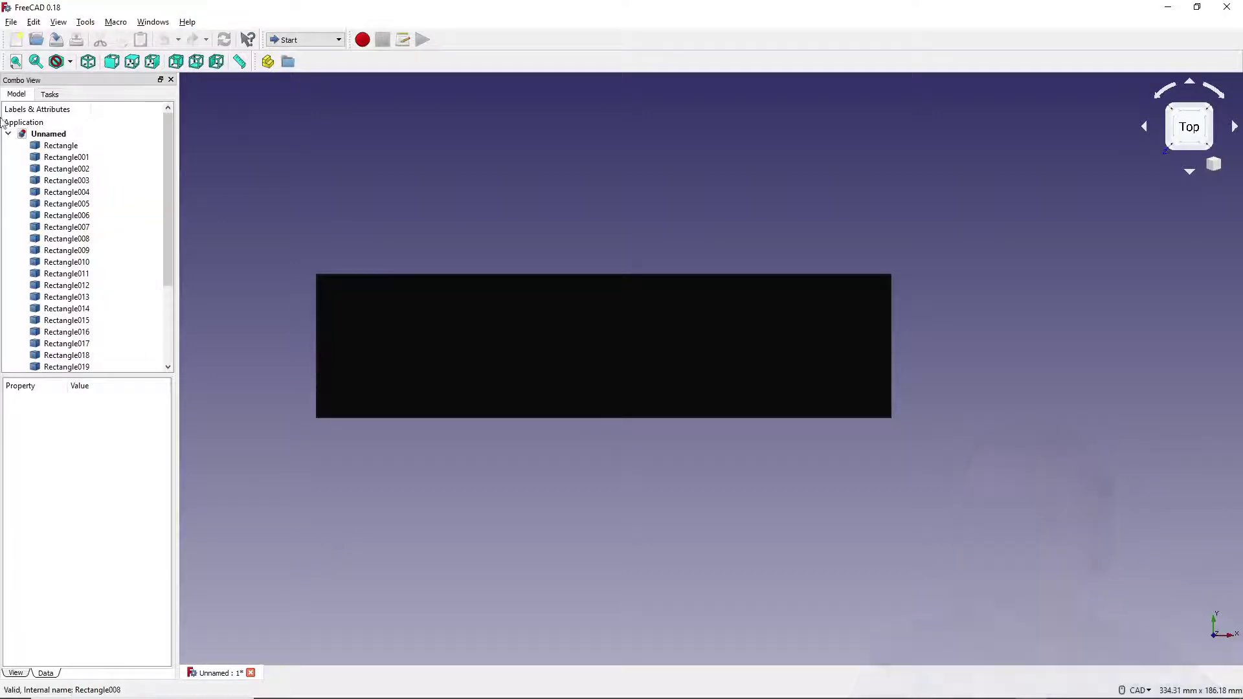
# - Try to export the imported geometry with no objects selected
pyautogui.click(11, 21)
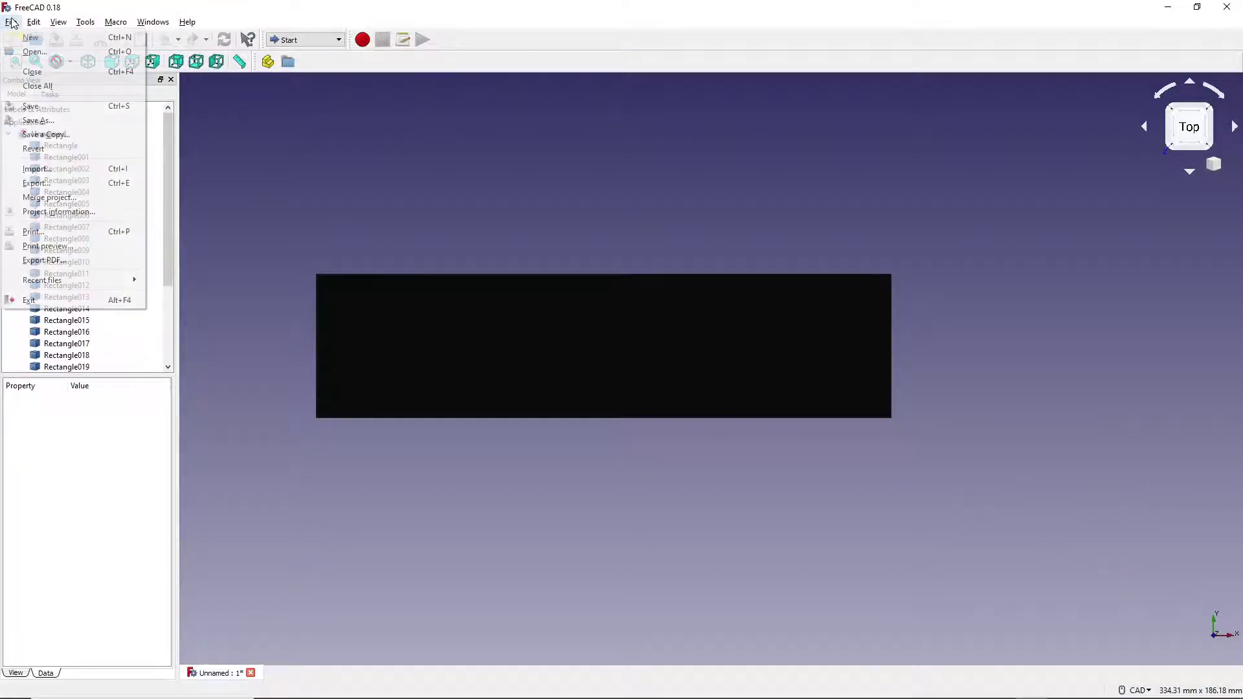
pyautogui.click(37, 183)
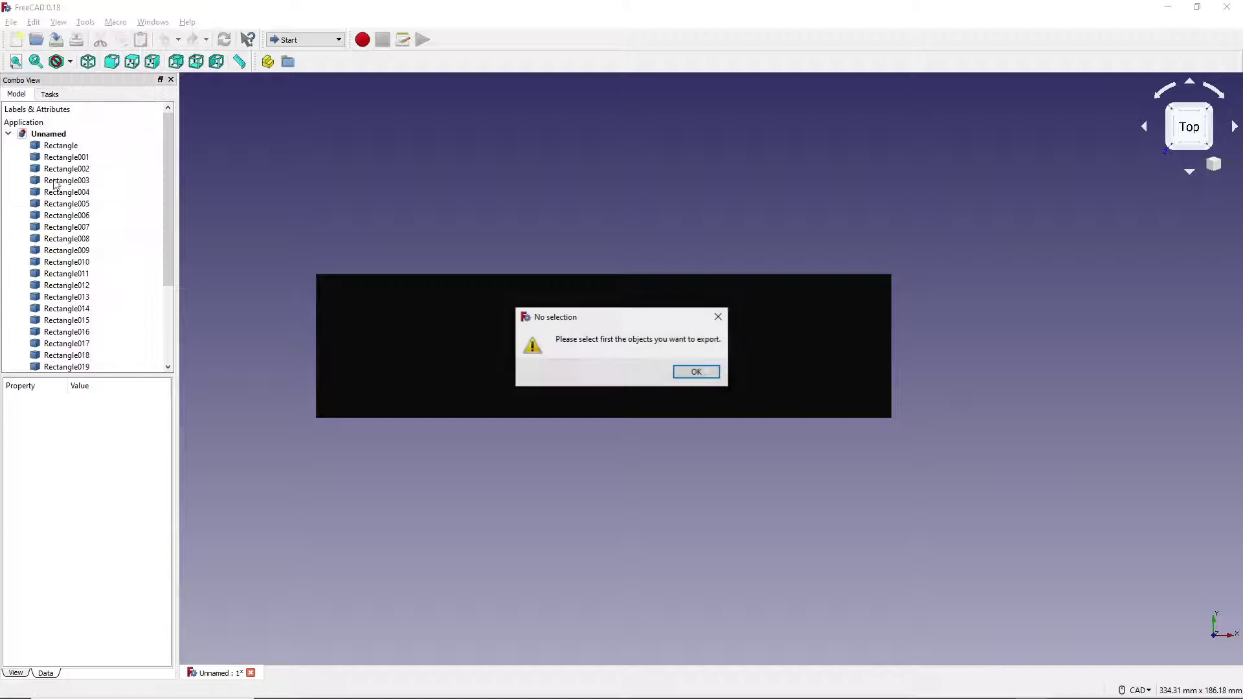
pyautogui.click(697, 372)
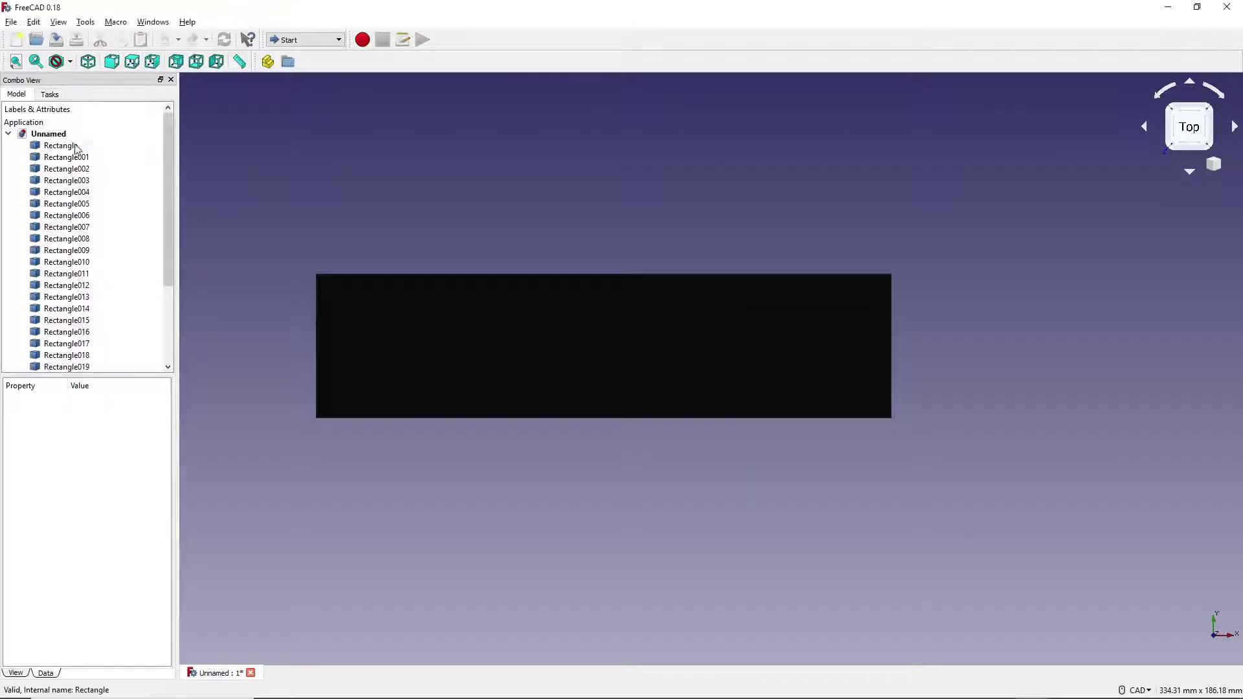
# - Export all objects from Rectangle through Path003 as a STEP with colors file named TAKE_FIVE in the SPOTIFY CODE 3D folder
pyautogui.click(65, 143)
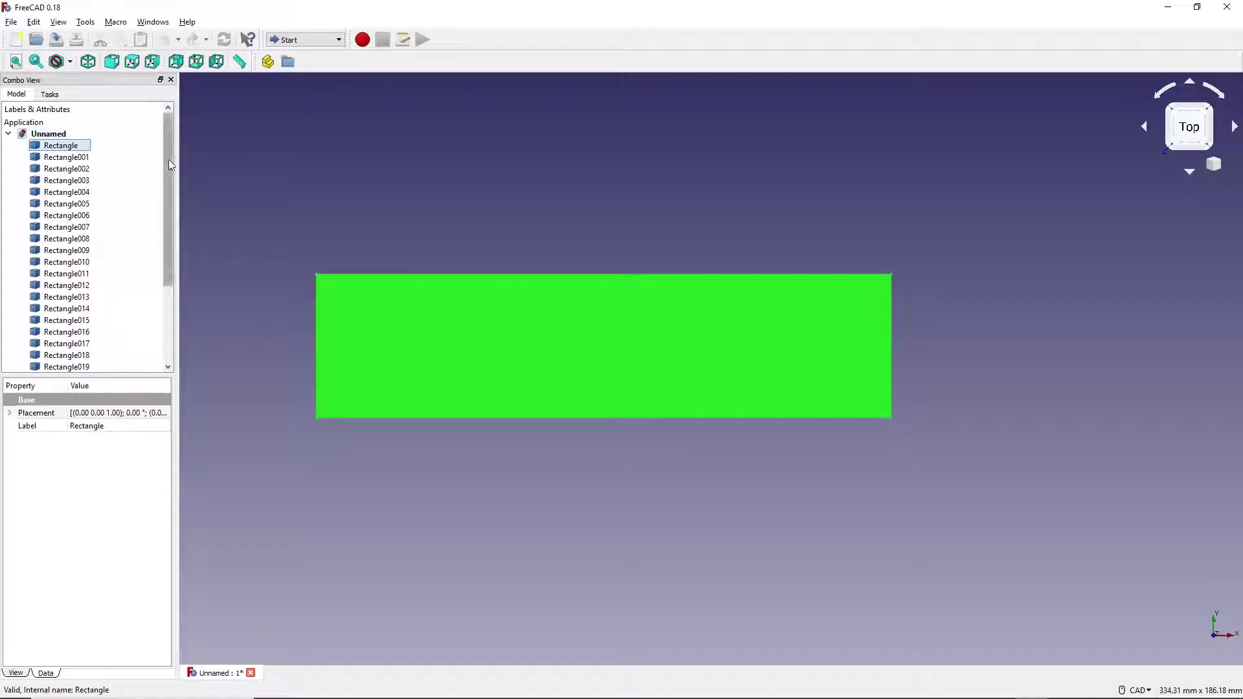
pyautogui.moveTo(167, 157); pyautogui.dragTo(165, 334)
pyautogui.keyDown('shift'); pyautogui.click(58, 355); pyautogui.keyUp('shift')
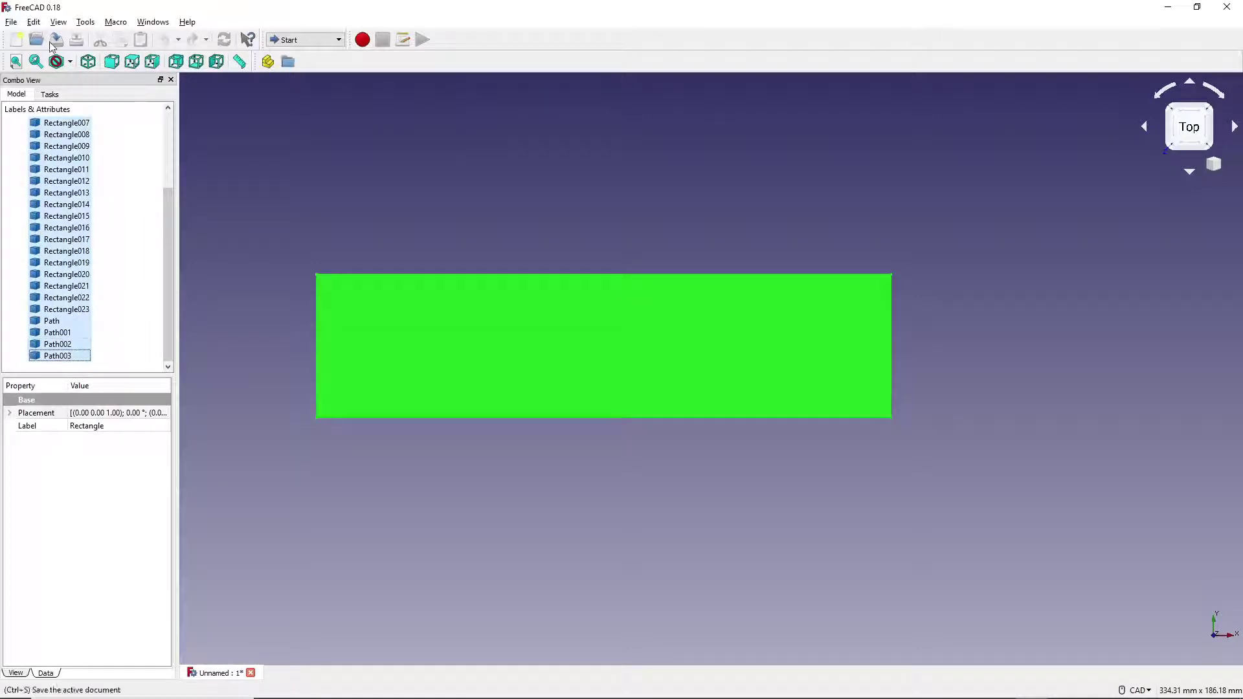
pyautogui.scroll(3, 130, 175)
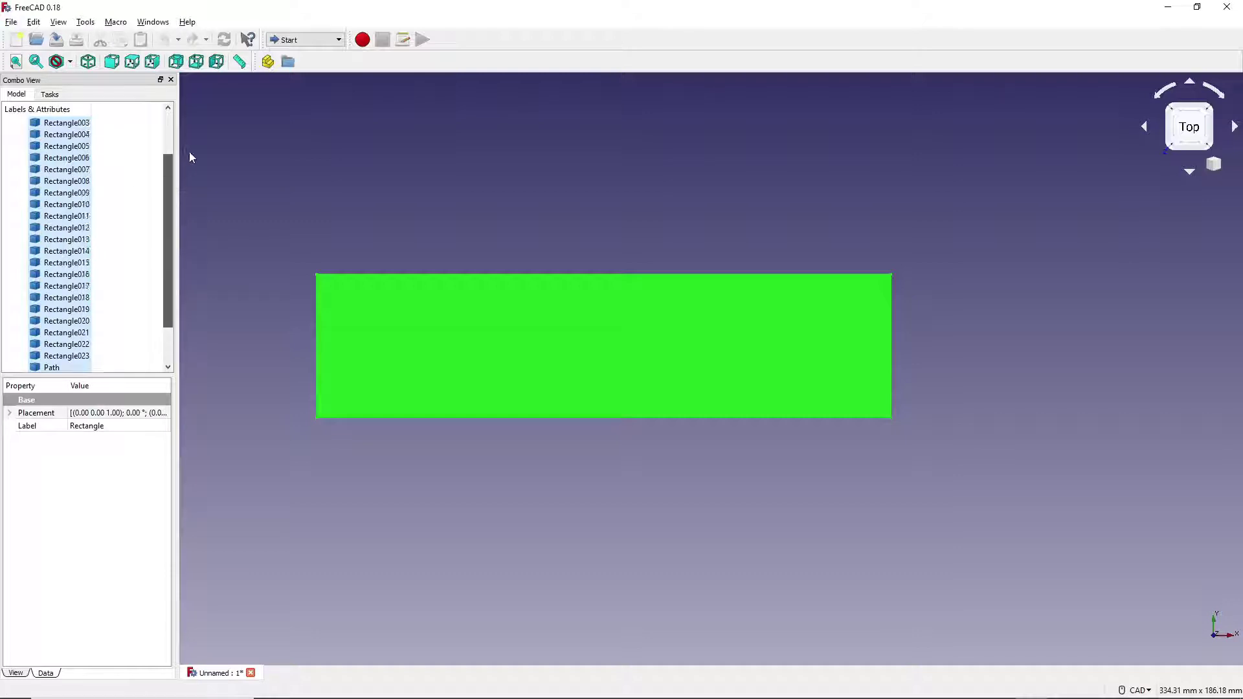
pyautogui.click(72, 150)
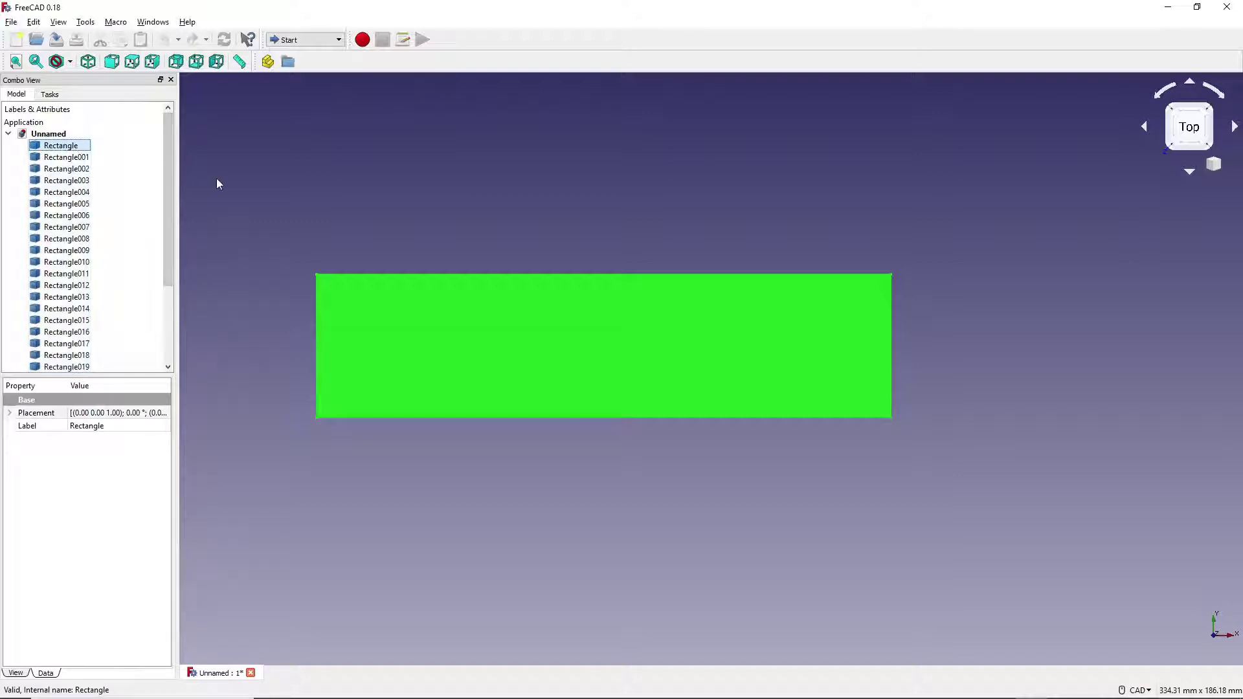
pyautogui.moveTo(169, 181); pyautogui.dragTo(165, 304)
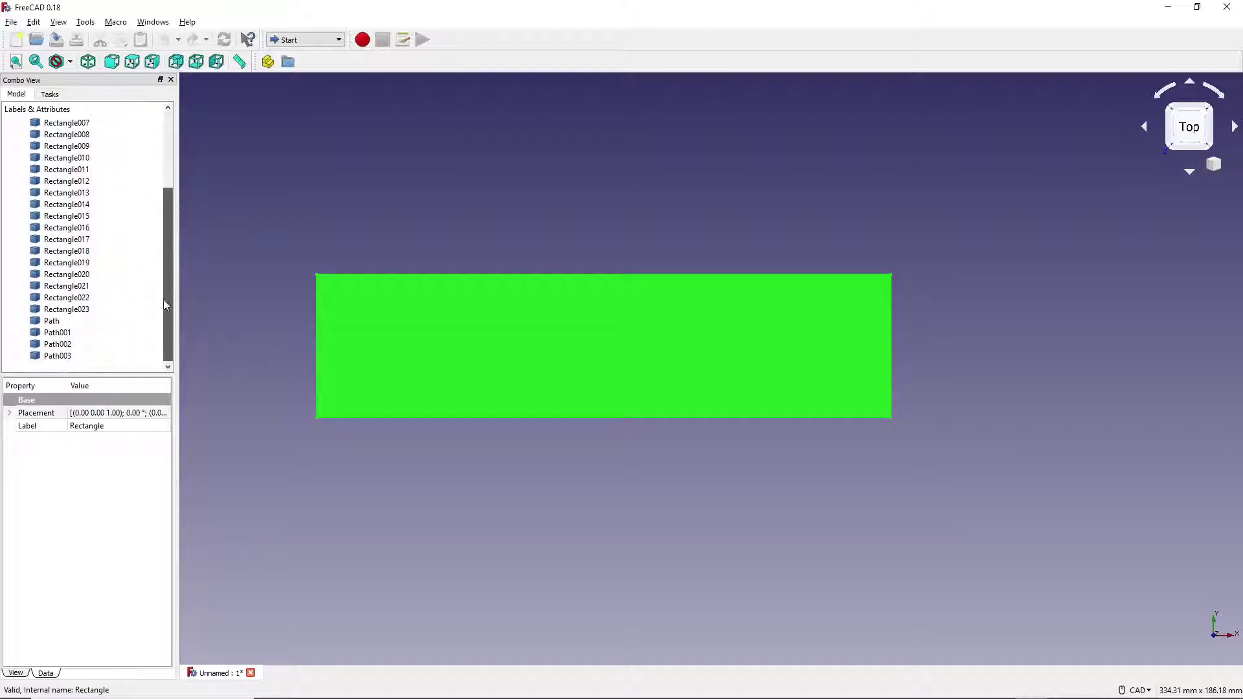
pyautogui.keyDown('shift'); pyautogui.click(50, 355); pyautogui.keyUp('shift')
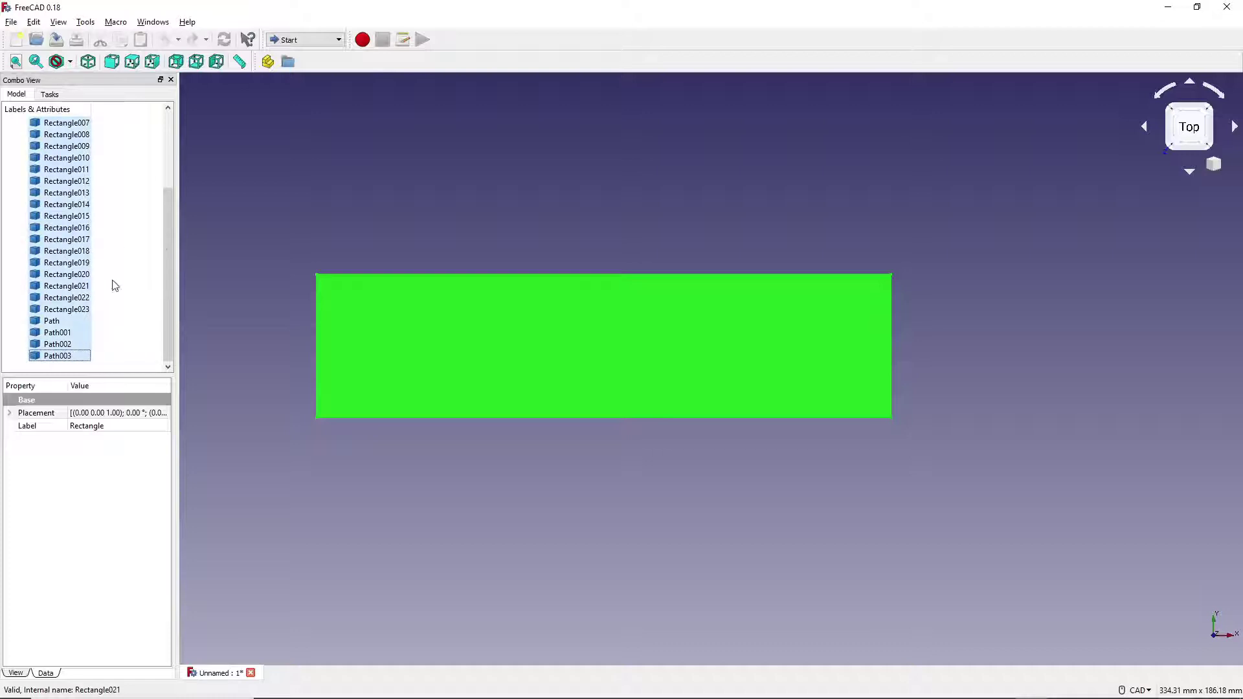
pyautogui.moveTo(169, 252); pyautogui.dragTo(178, 123)
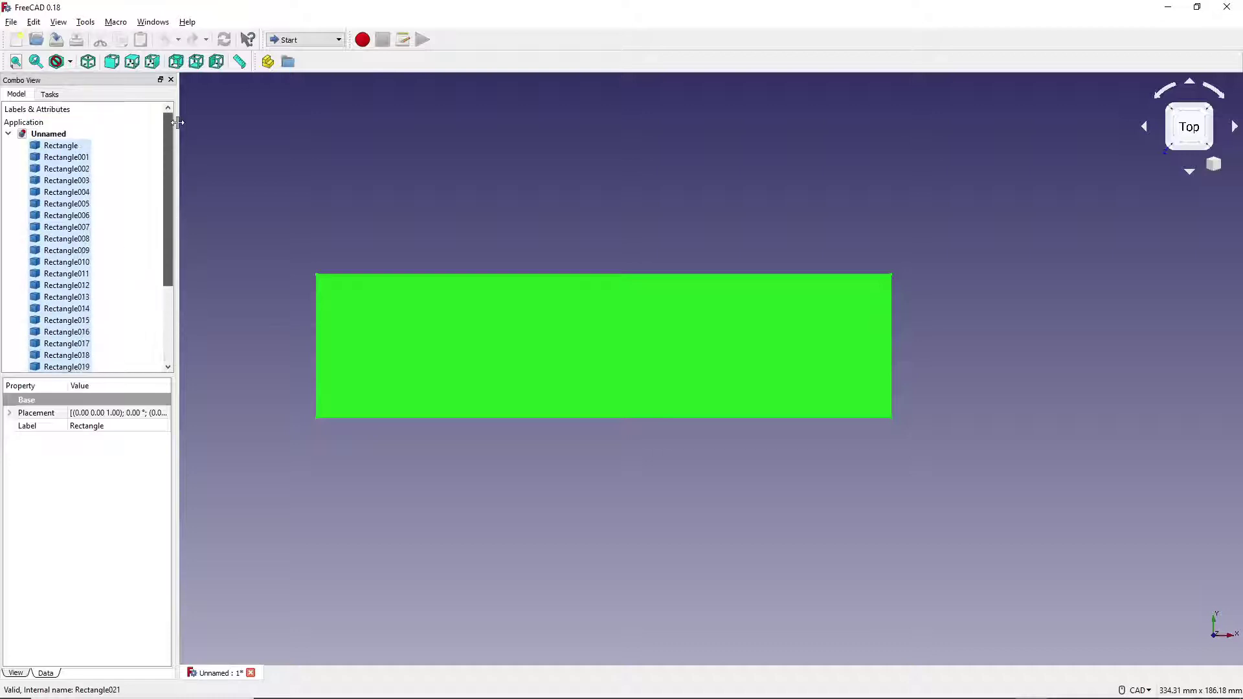
pyautogui.click(11, 21)
pyautogui.click(68, 182)
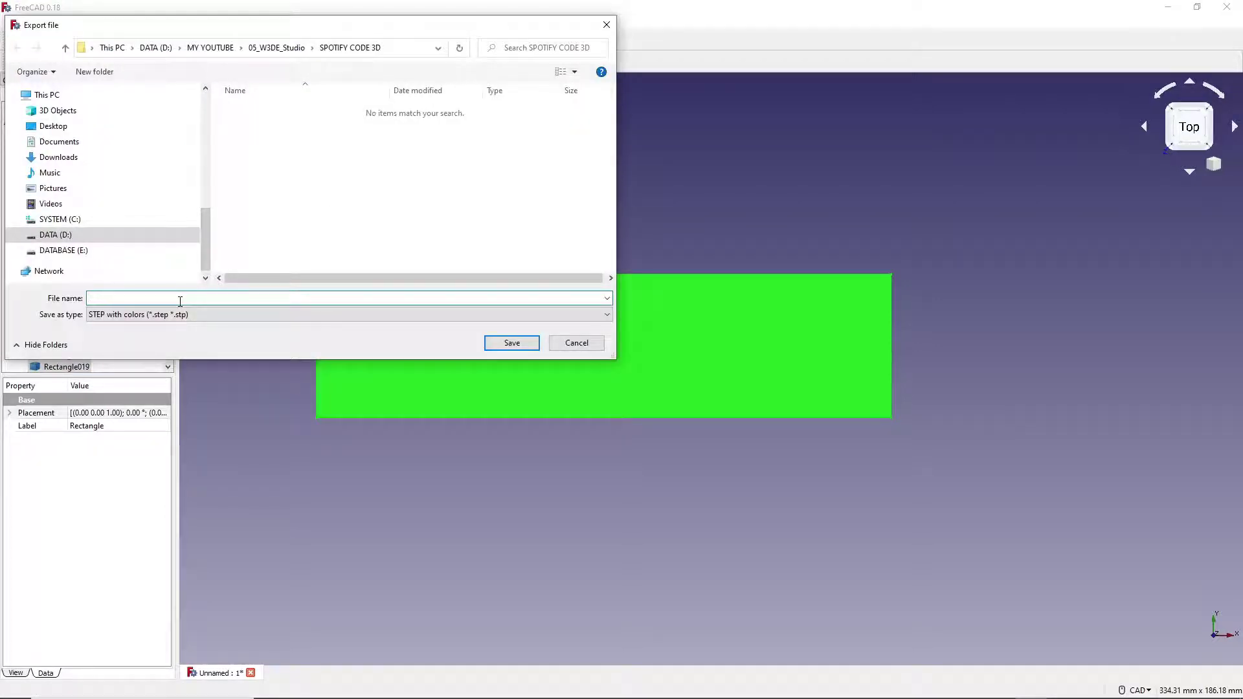
pyautogui.write('TAKE_FIVE')
pyautogui.press('Return')
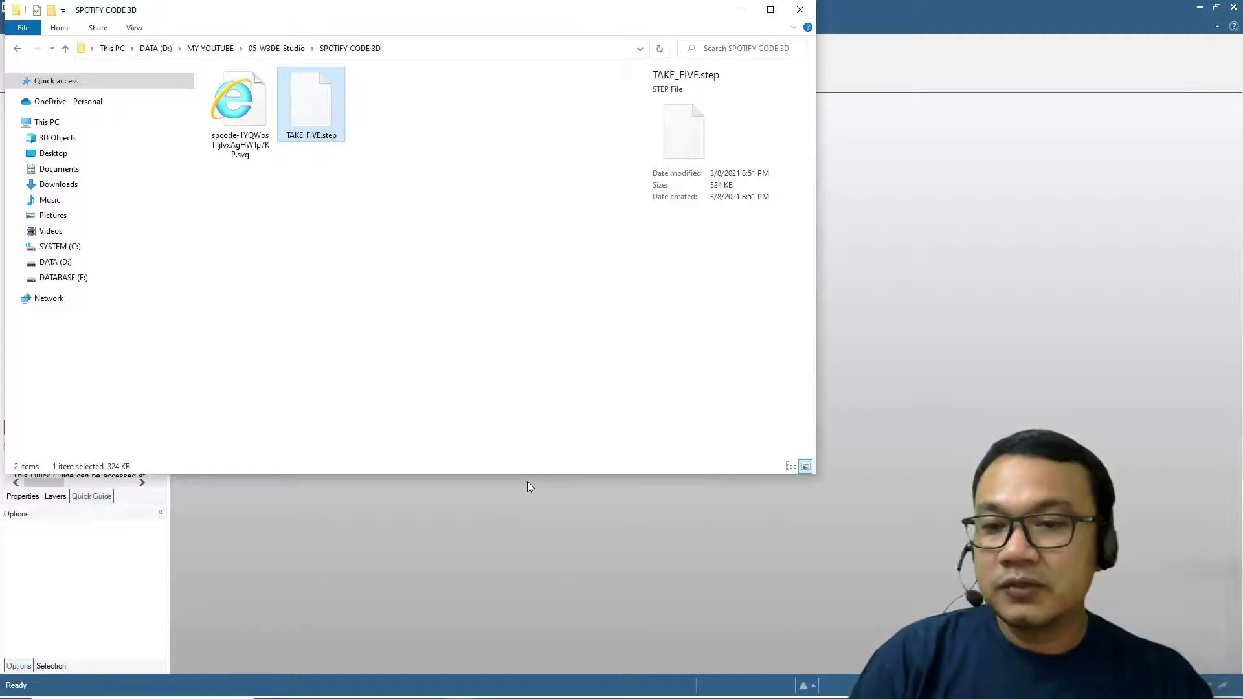
# - Load TAKE_FIVE.step from the SPOTIFY CODE 3D folder into DesignSpark Mechanical, accepting that it opens read-only
pyautogui.moveTo(311, 109); pyautogui.dragTo(870, 197)
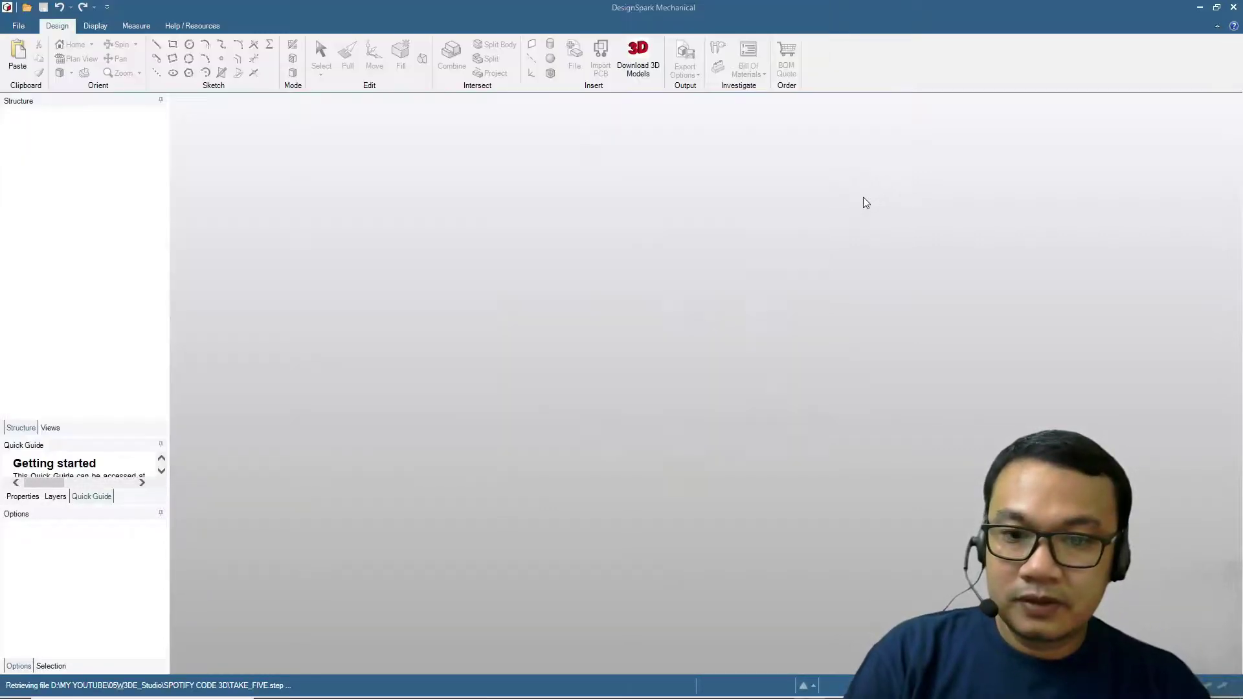
pyautogui.hotkey('alt', 'Tab')
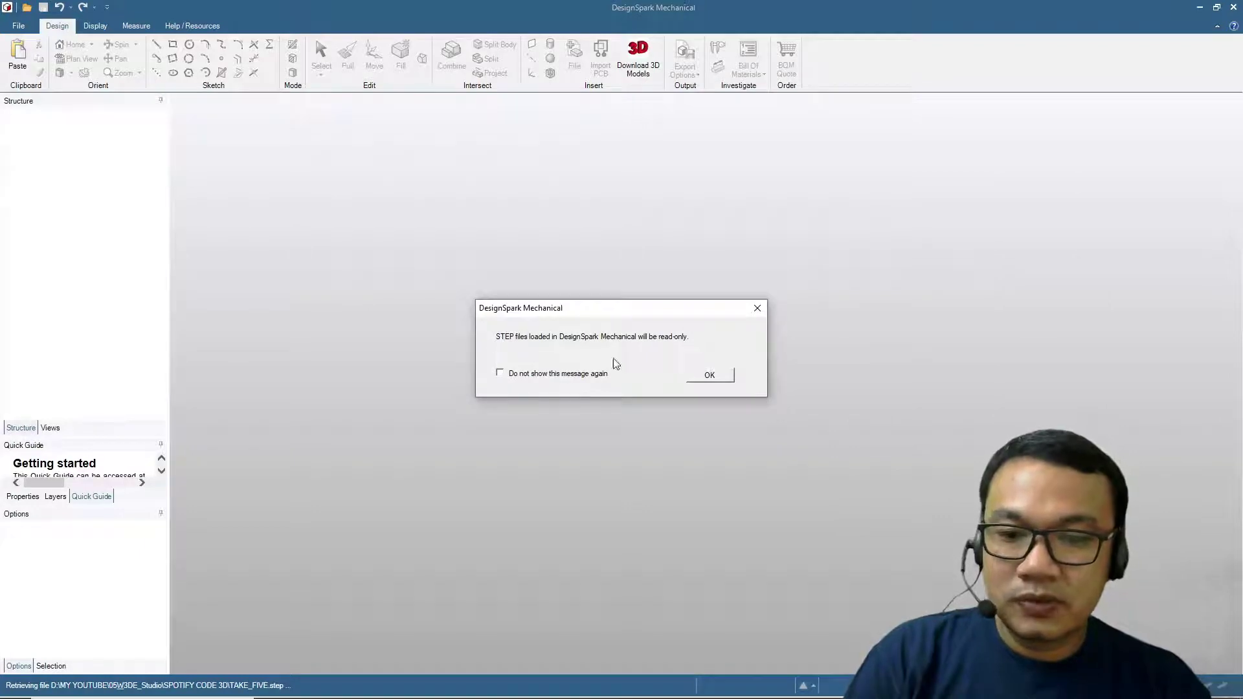
pyautogui.click(709, 375)
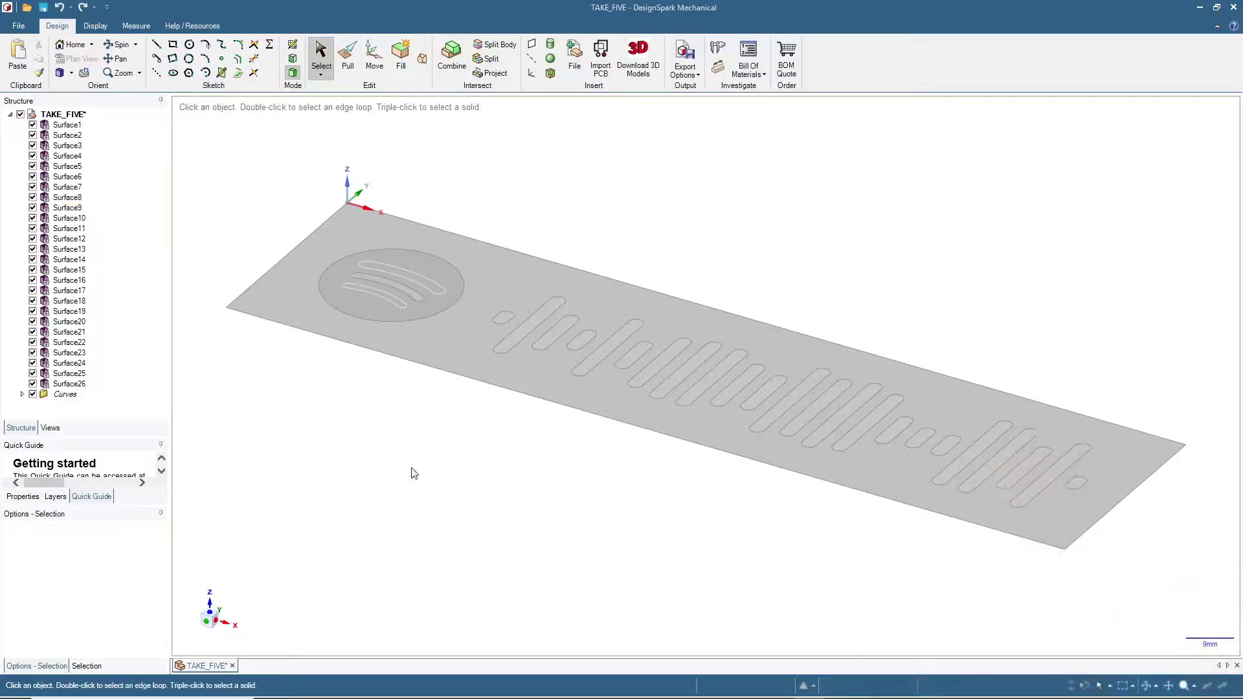
pyautogui.moveTo(333, 383)
pyautogui.mouseDown(button='middle')
pyautogui.moveTo(335, 430)
pyautogui.moveTo(408, 435)
pyautogui.moveTo(299, 397)
pyautogui.moveTo(343, 418)
pyautogui.moveTo(339, 214)
pyautogui.moveTo(265, 170)
pyautogui.mouseUp(button='middle')
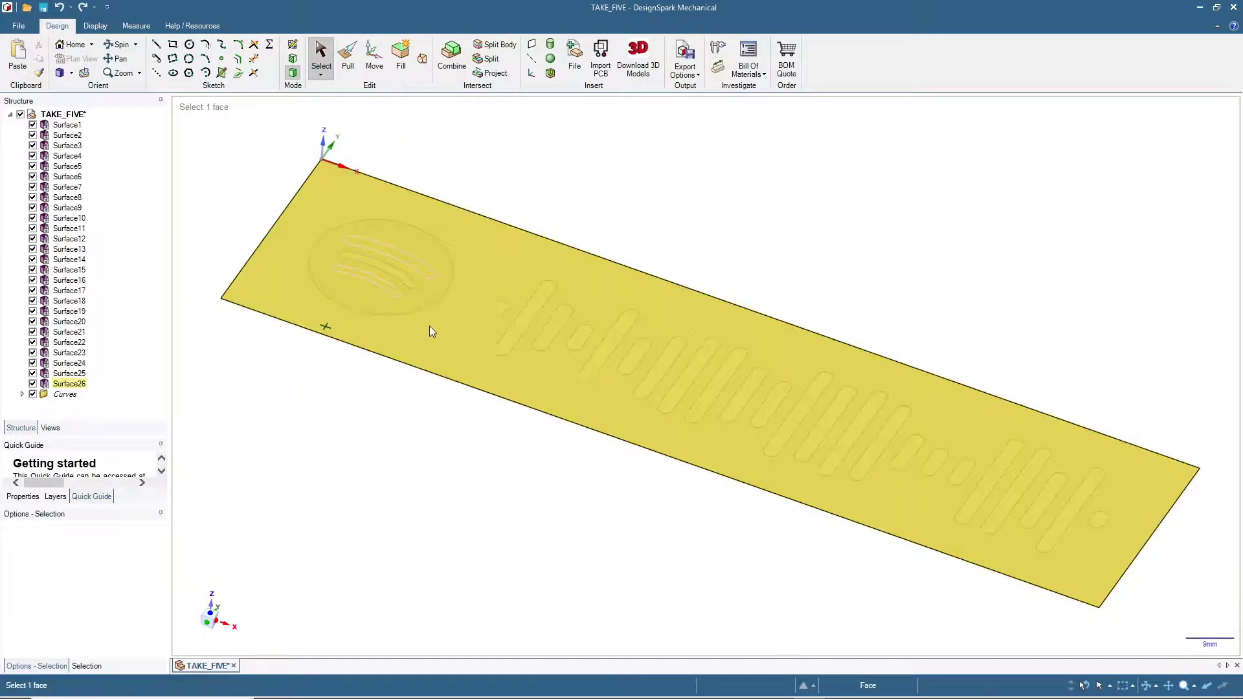
pyautogui.click(430, 325)
pyautogui.click(551, 332)
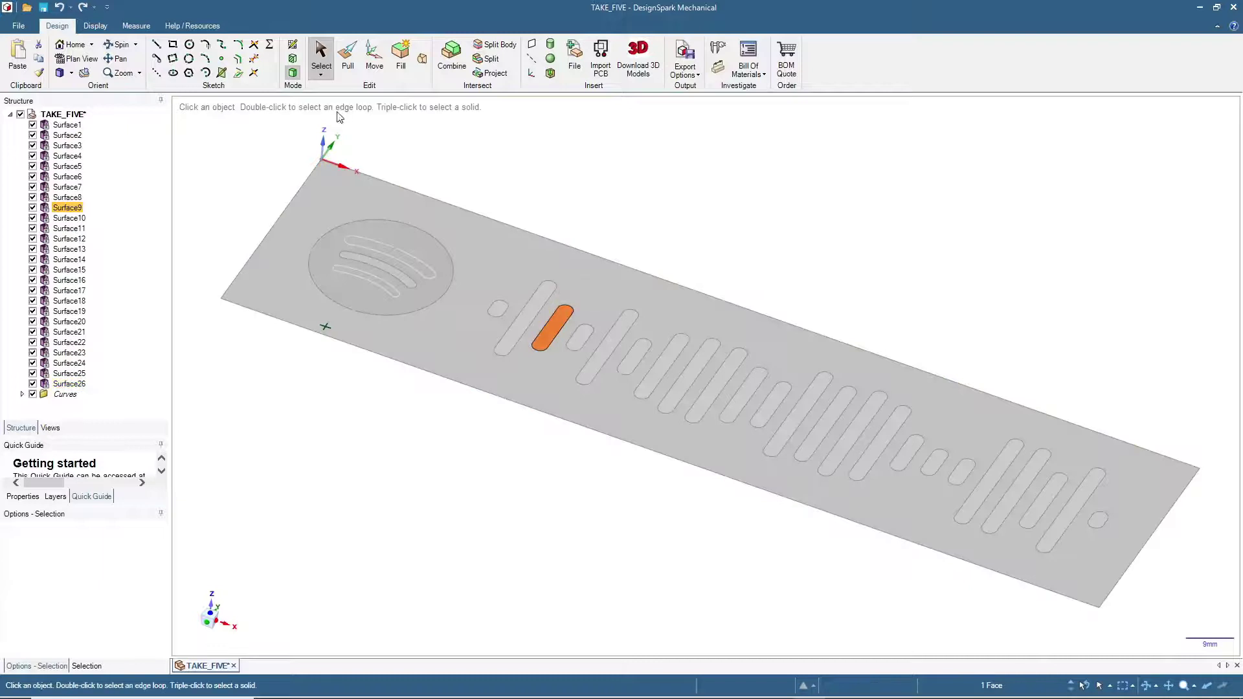
pyautogui.press('p')
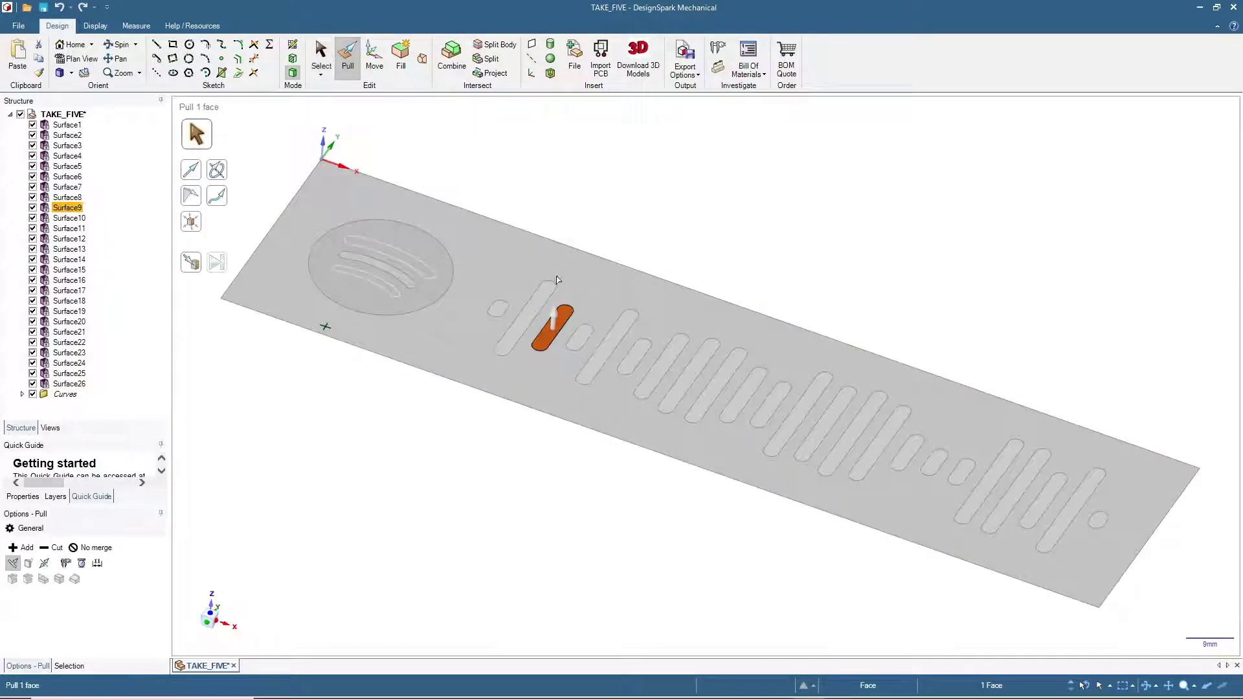
pyautogui.click(613, 184)
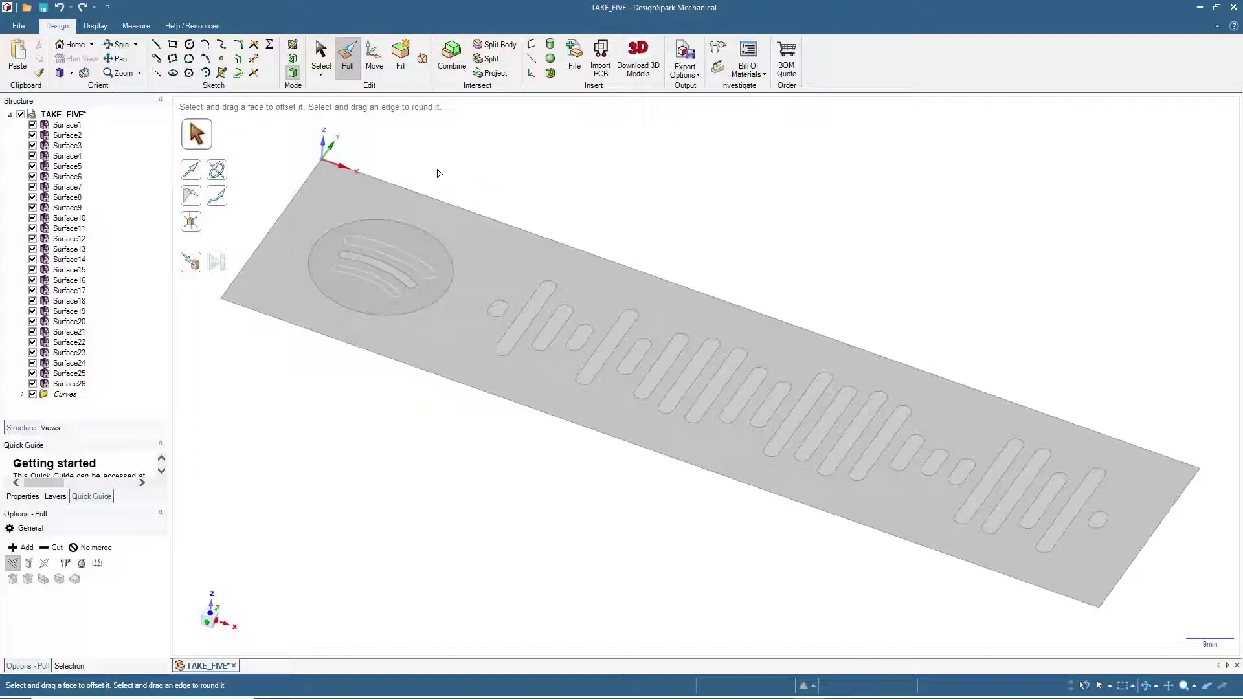
pyautogui.press('s')
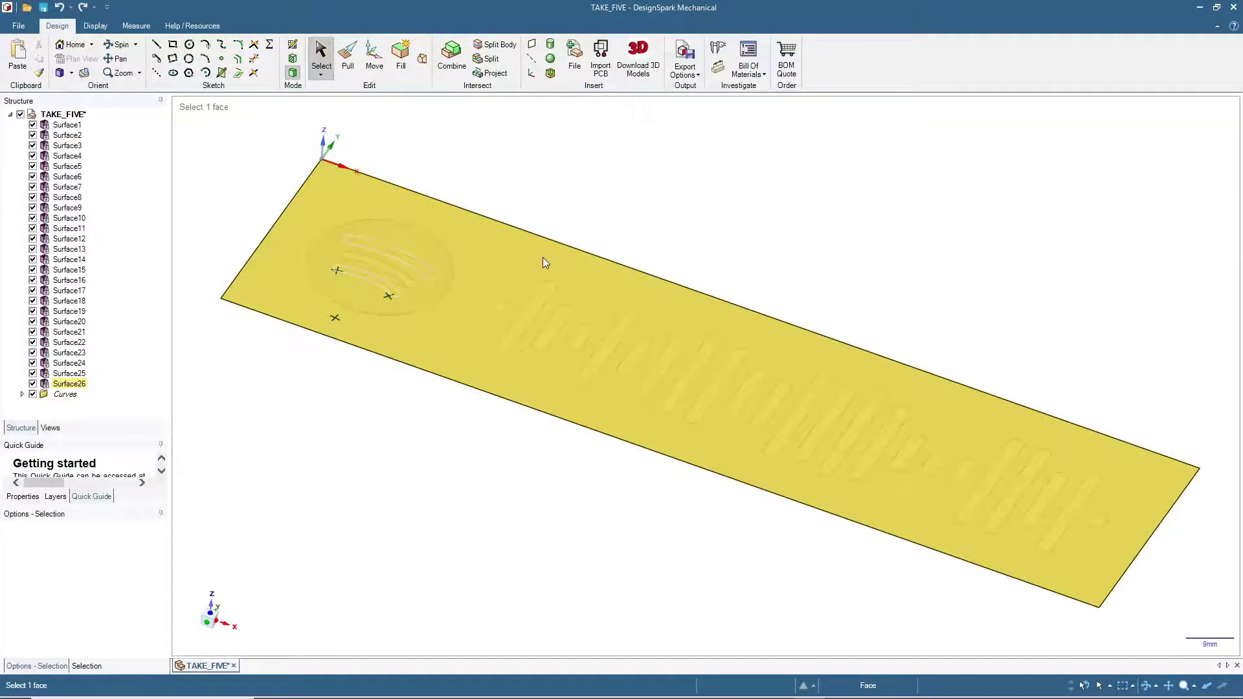
# - Sketch a 180.62 × 45.16 mm rectangle corner to corner over the code's base plate and turn it into a surface
pyautogui.click(336, 185)
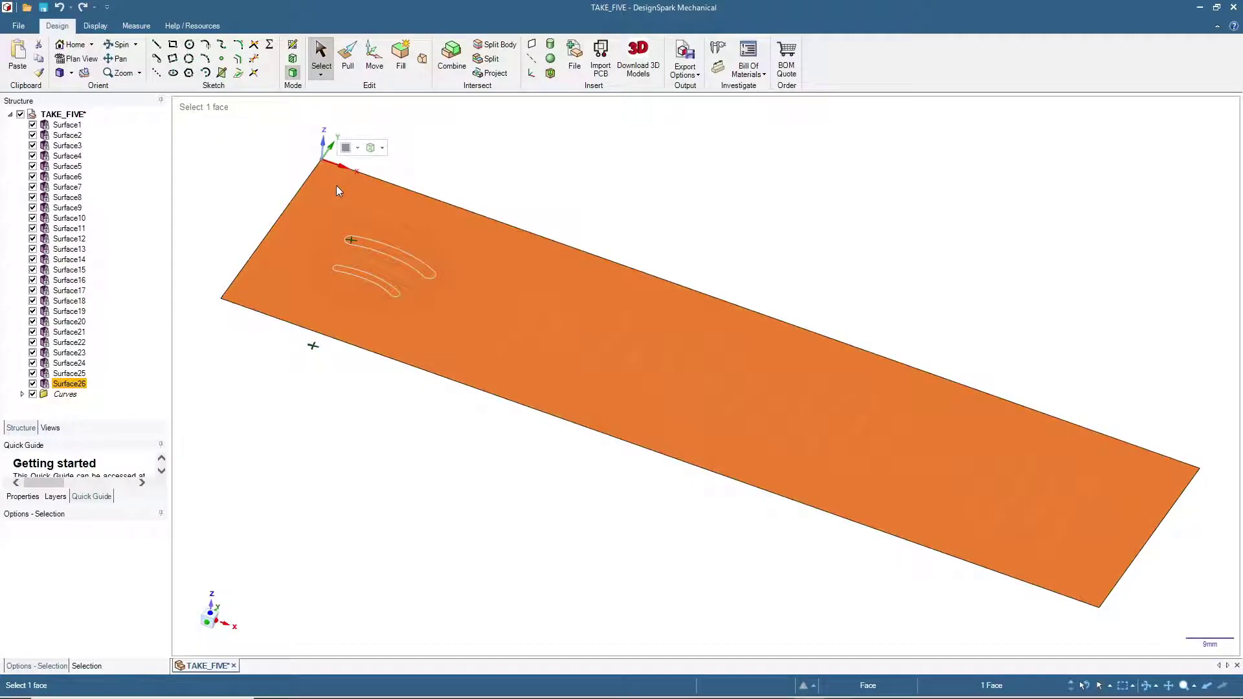
pyautogui.click(172, 44)
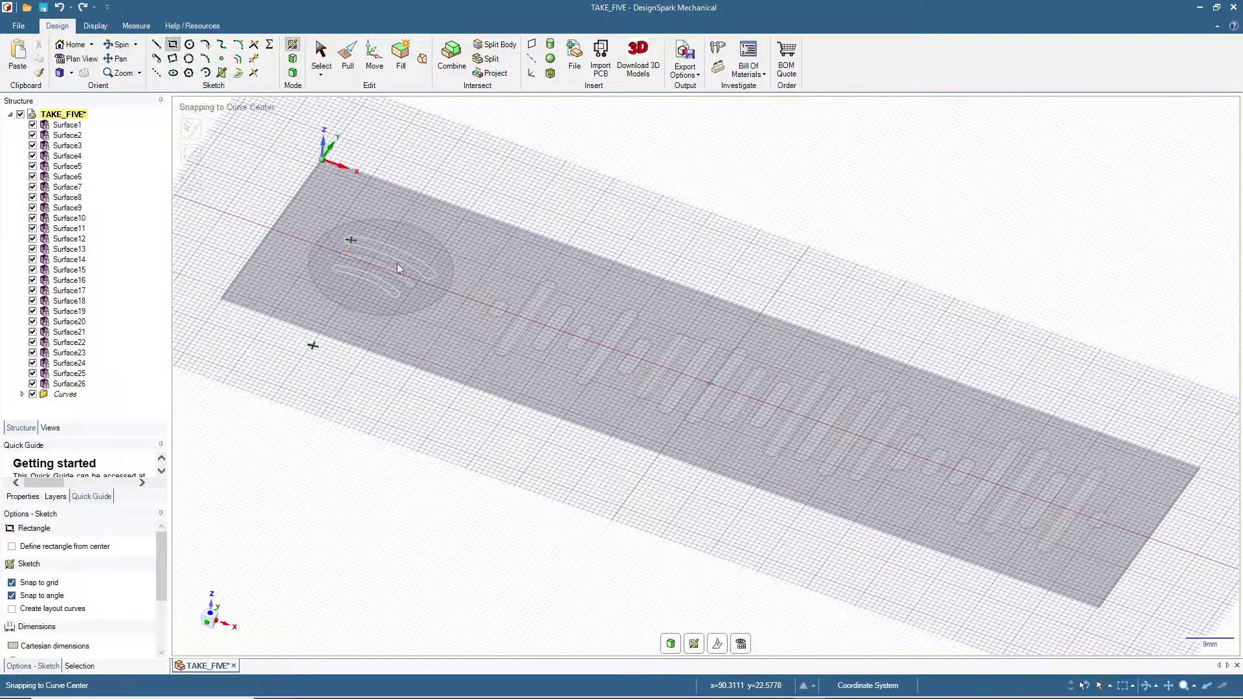
pyautogui.click(322, 159)
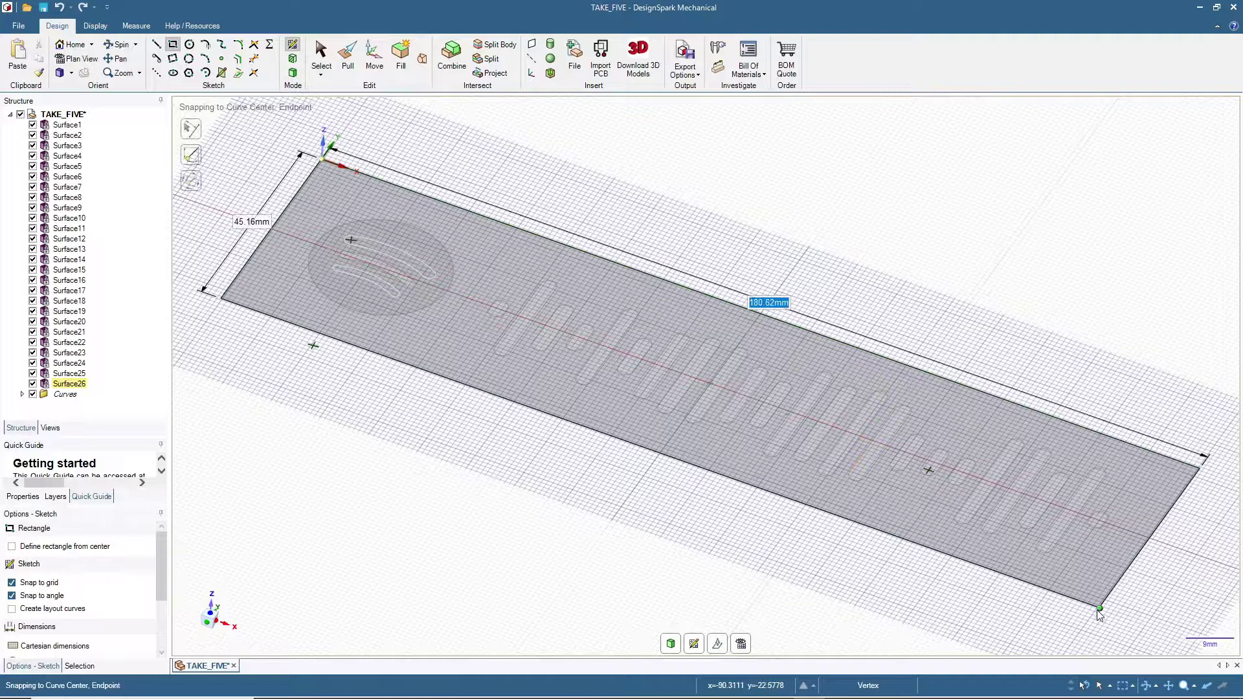
pyautogui.press('Tab')
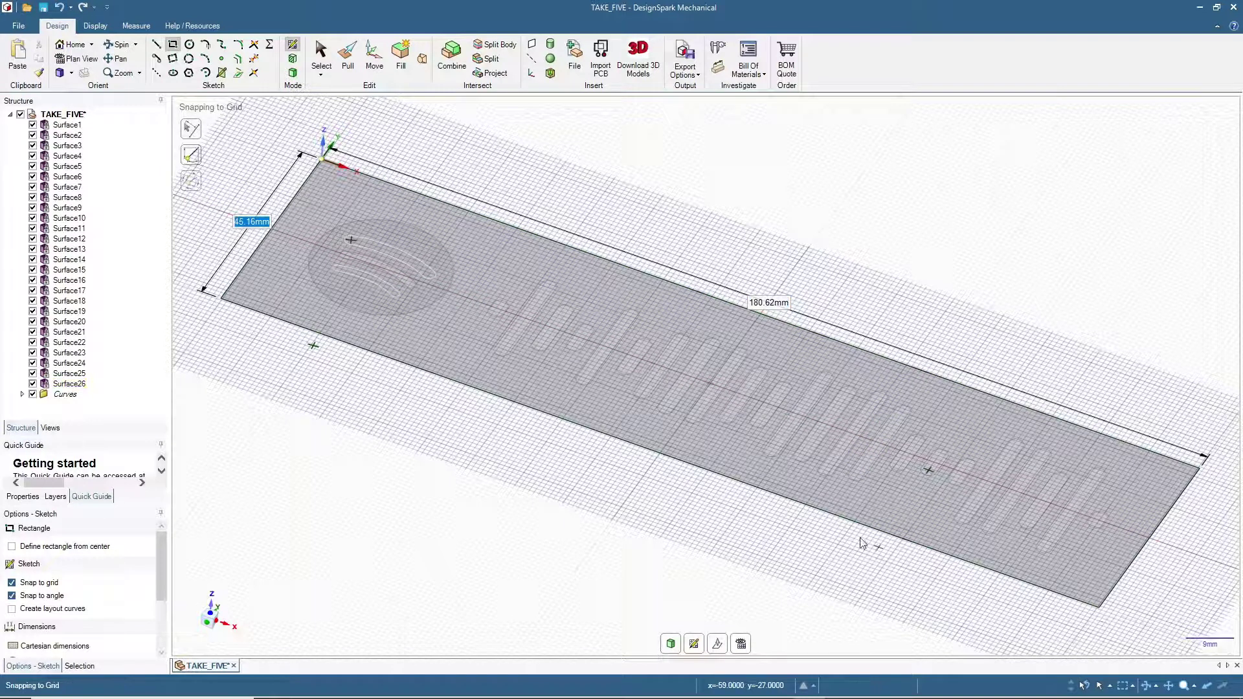
pyautogui.click(322, 57)
pyautogui.click(292, 73)
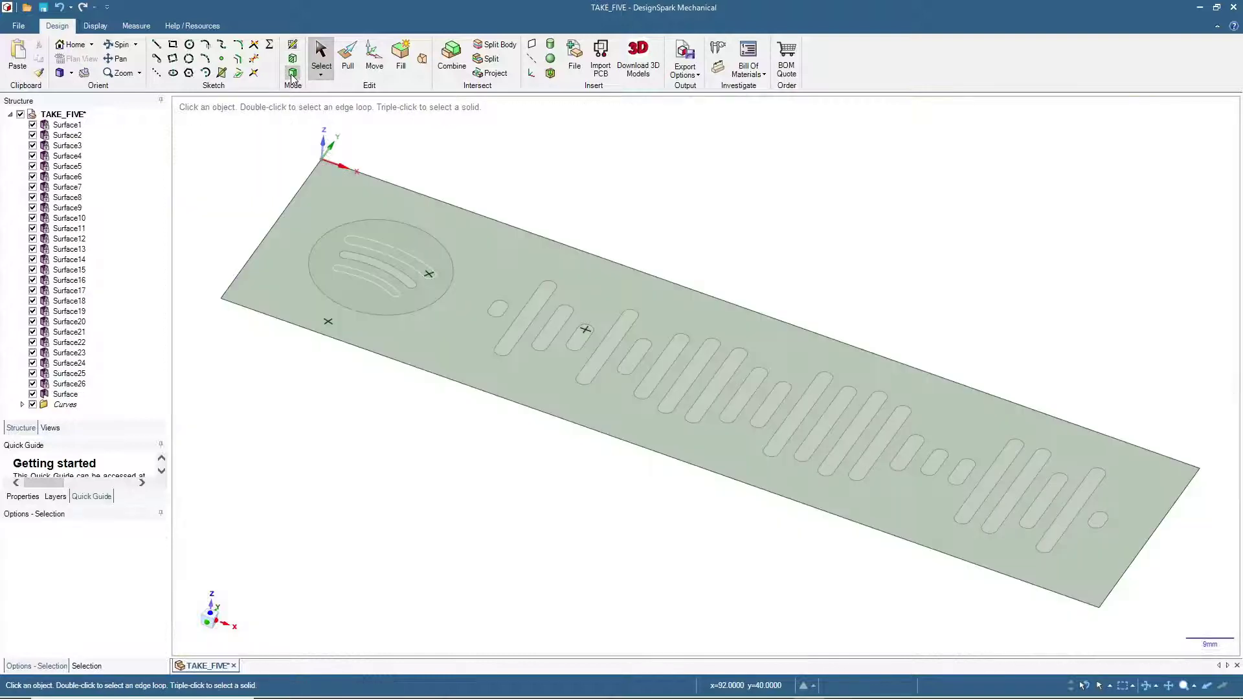
# - Project the edges of all surfaces, from Surface1 through the new rectangular Surface, onto the new surface
pyautogui.click(66, 124)
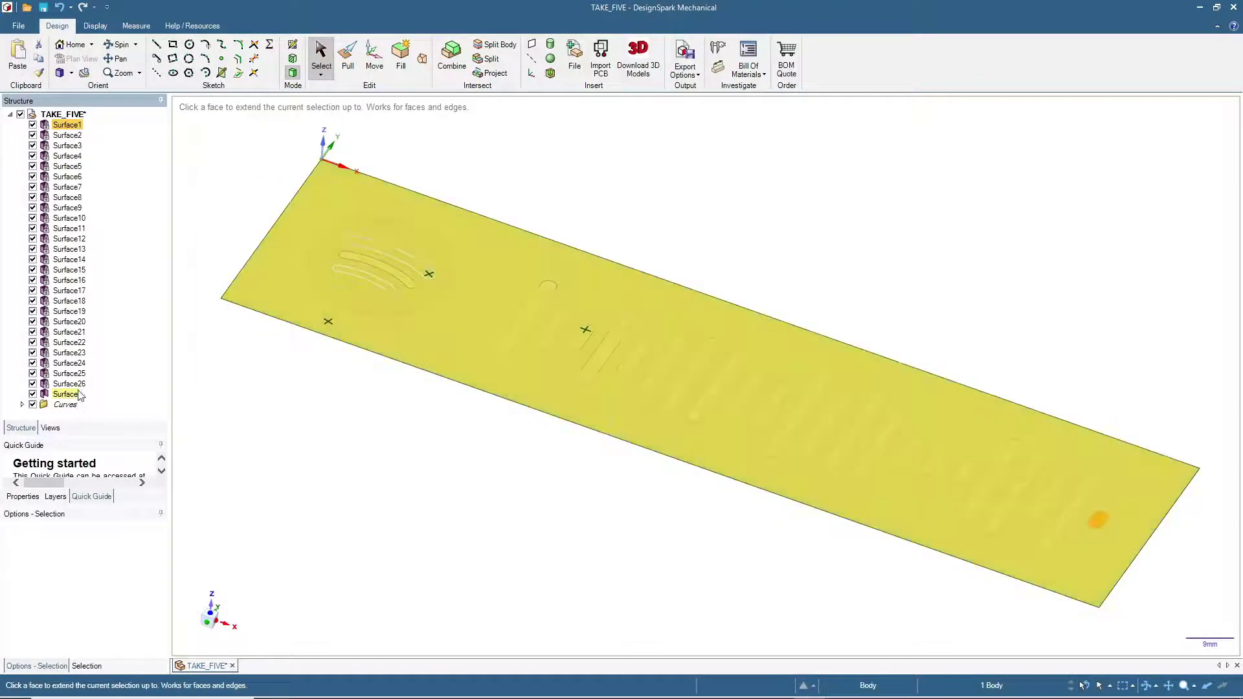
pyautogui.keyDown('shift'); pyautogui.click(76, 395); pyautogui.keyUp('shift')
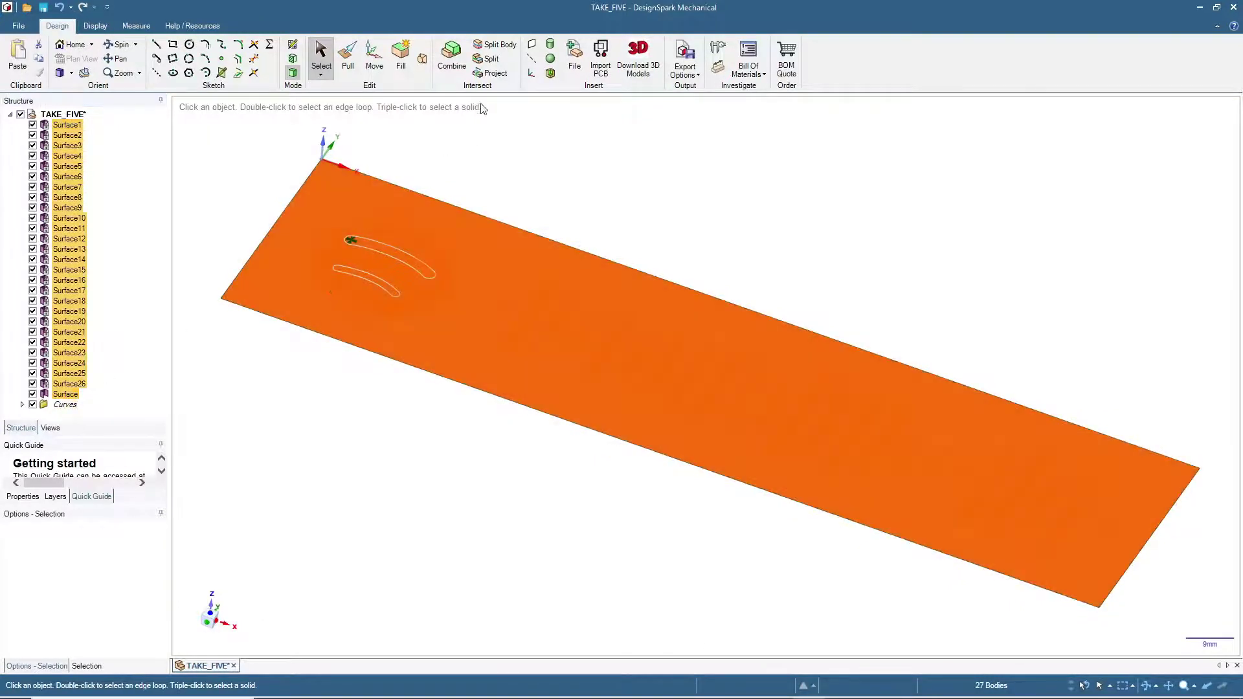
pyautogui.click(496, 77)
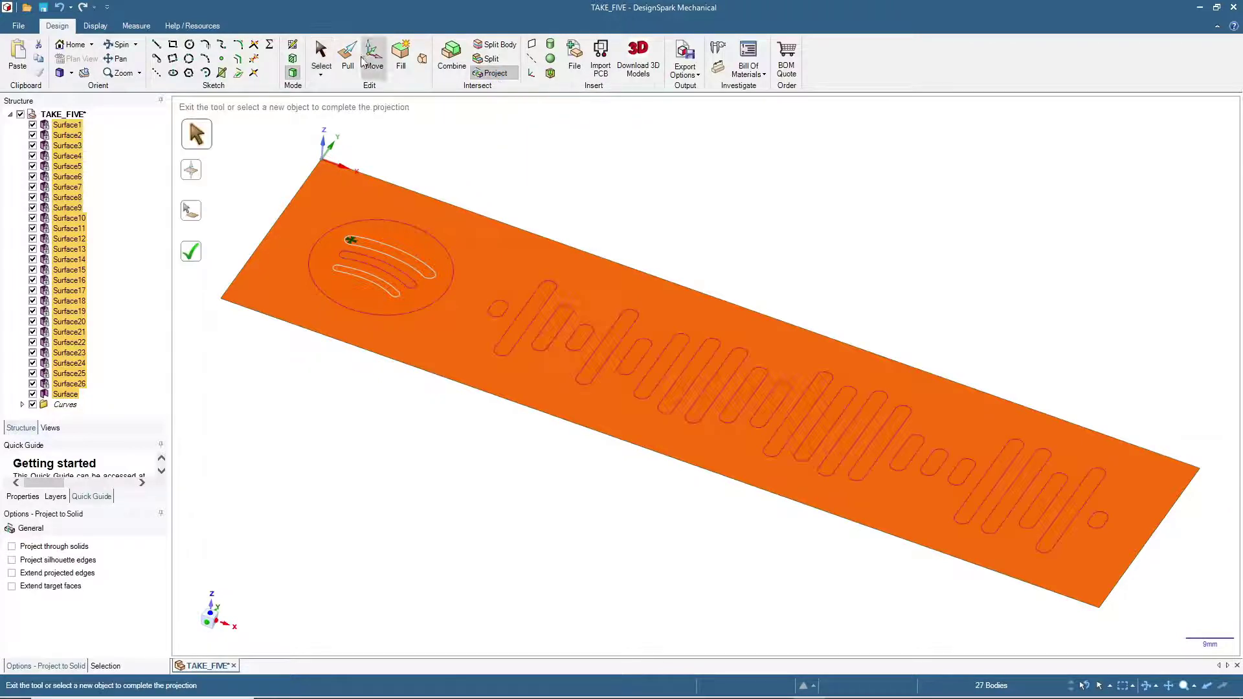
pyautogui.click(322, 52)
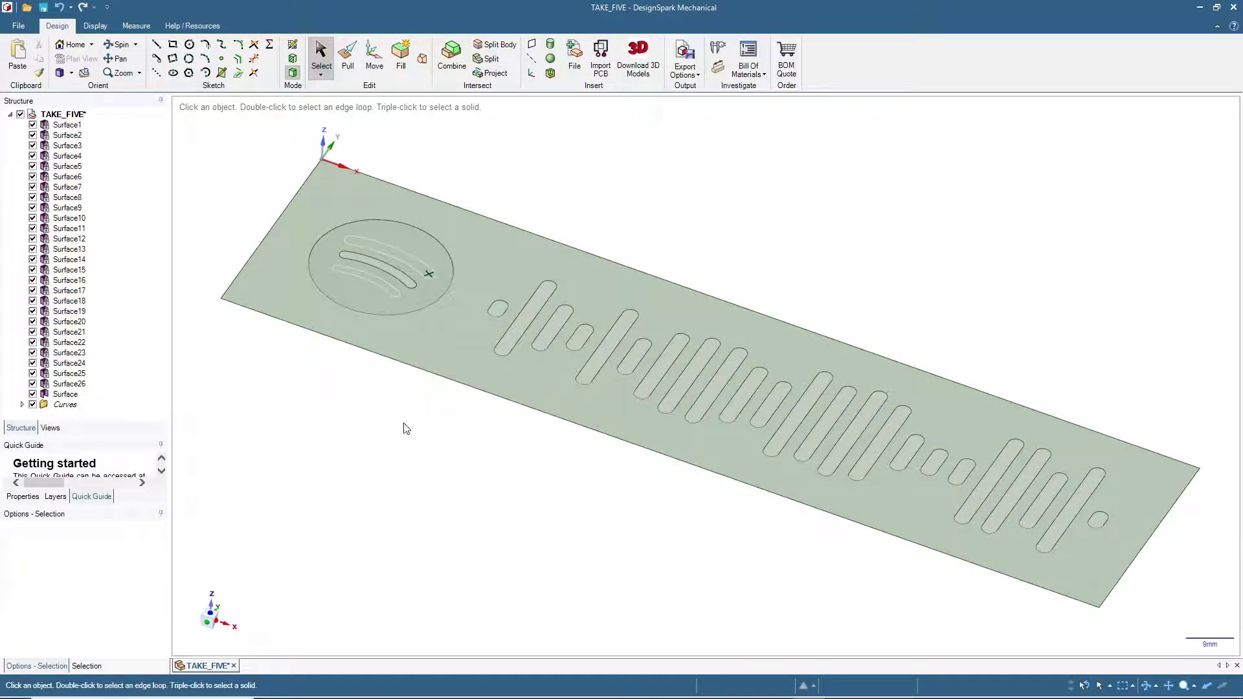
# - Hide Surface1 through Surface26, leaving only the new surface and the curves shown
pyautogui.click(70, 383)
pyautogui.keyDown('shift'); pyautogui.click(71, 125); pyautogui.keyUp('shift')
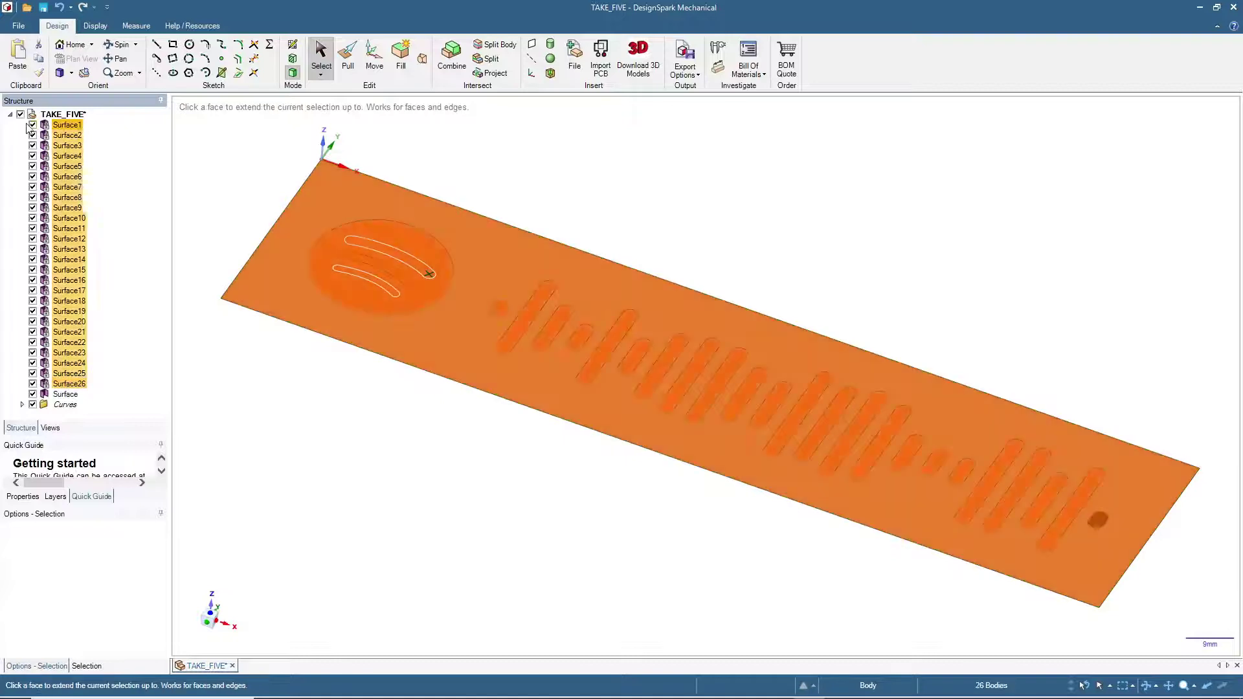
pyautogui.click(33, 125)
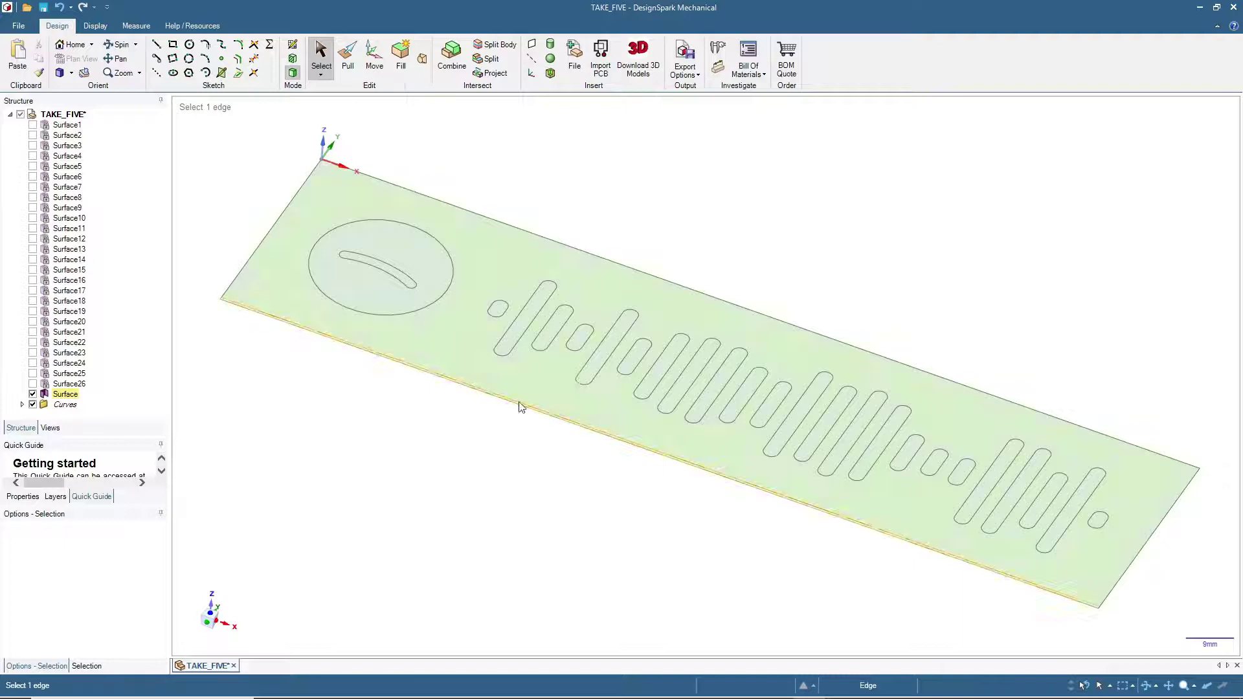
# - Examine the faces of the remaining surface to check which code and logo outlines were projected
pyautogui.click(592, 321)
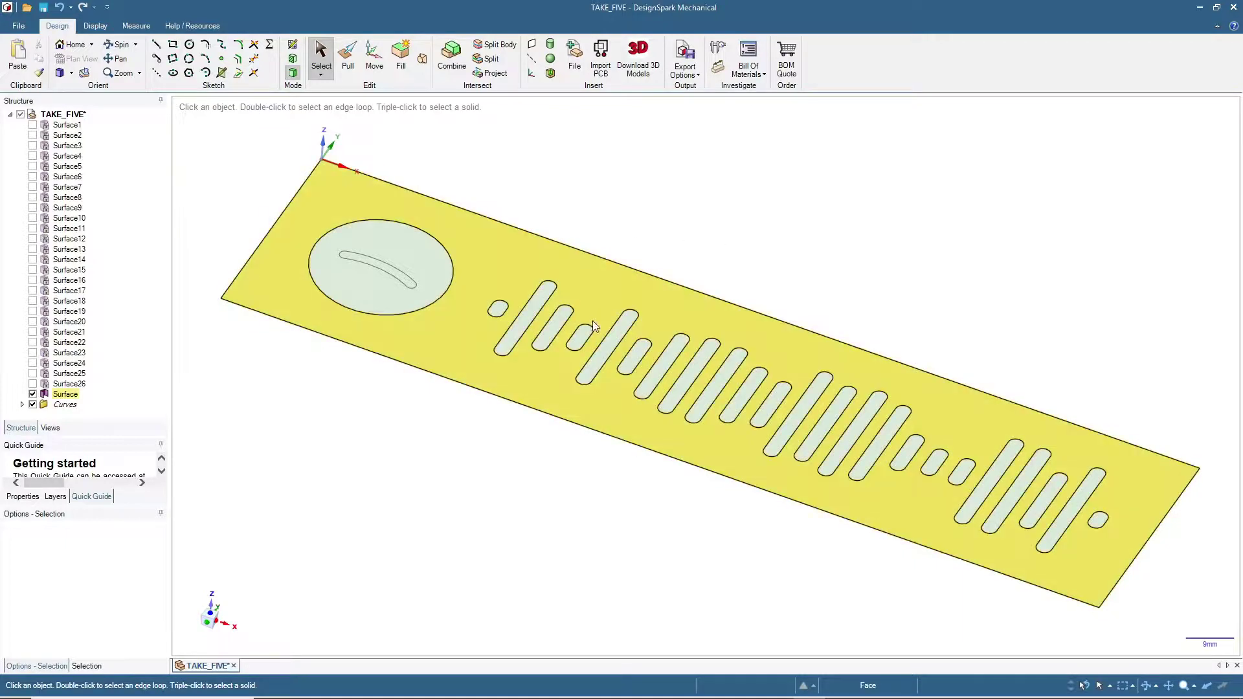
pyautogui.click(475, 287)
pyautogui.click(405, 410)
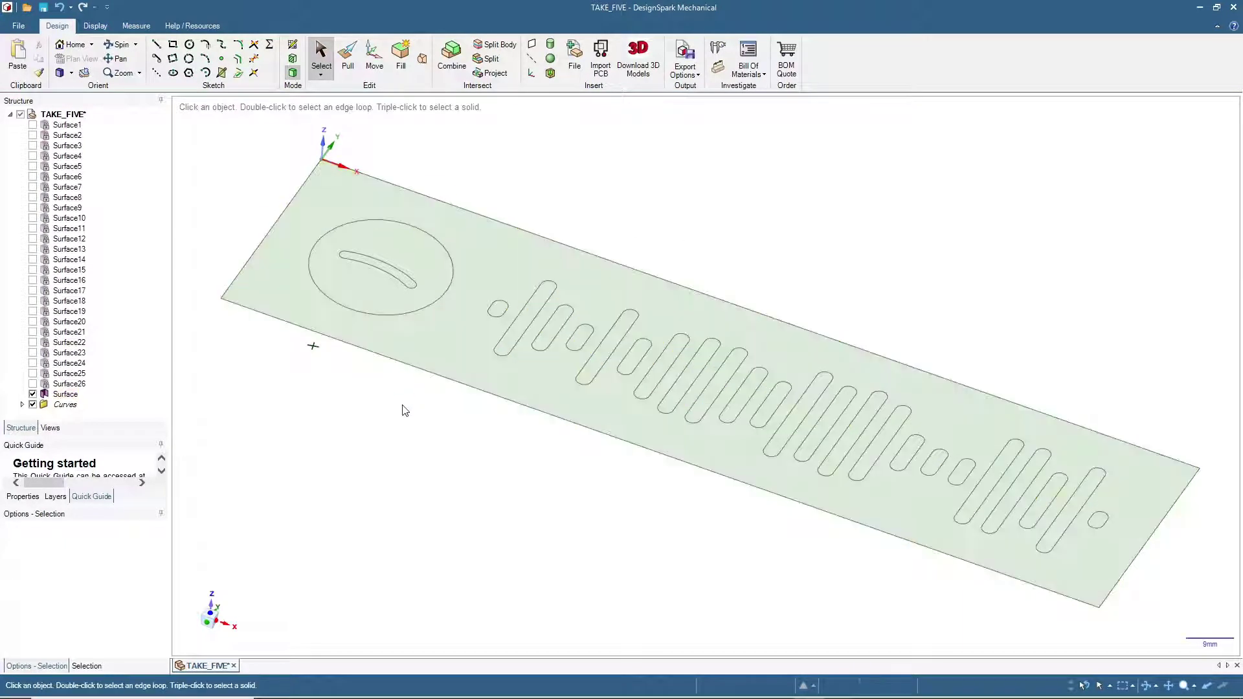
pyautogui.click(425, 370)
pyautogui.click(352, 268)
pyautogui.click(455, 282)
pyautogui.press('Escape')
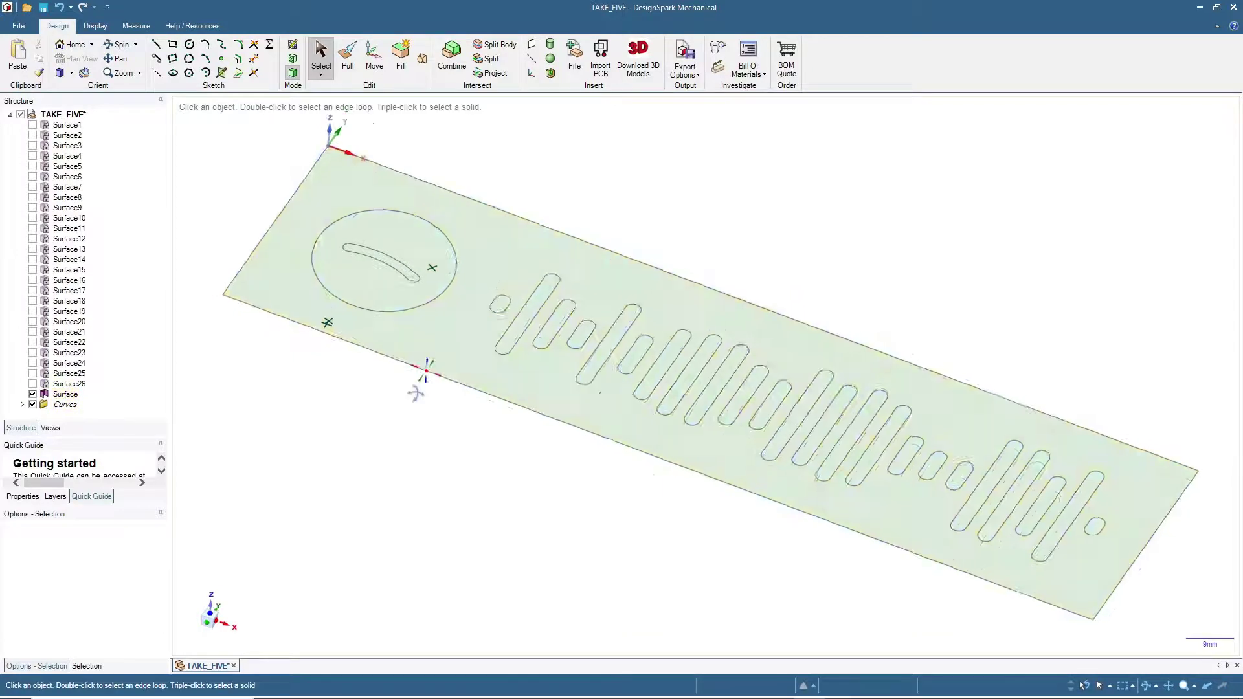
# - Project the closed curve loop of the logo's largest, uppermost arc onto the circular logo face
pyautogui.scroll(-3, 395, 230)
pyautogui.click(395, 229)
pyautogui.scroll(6, 395, 233)
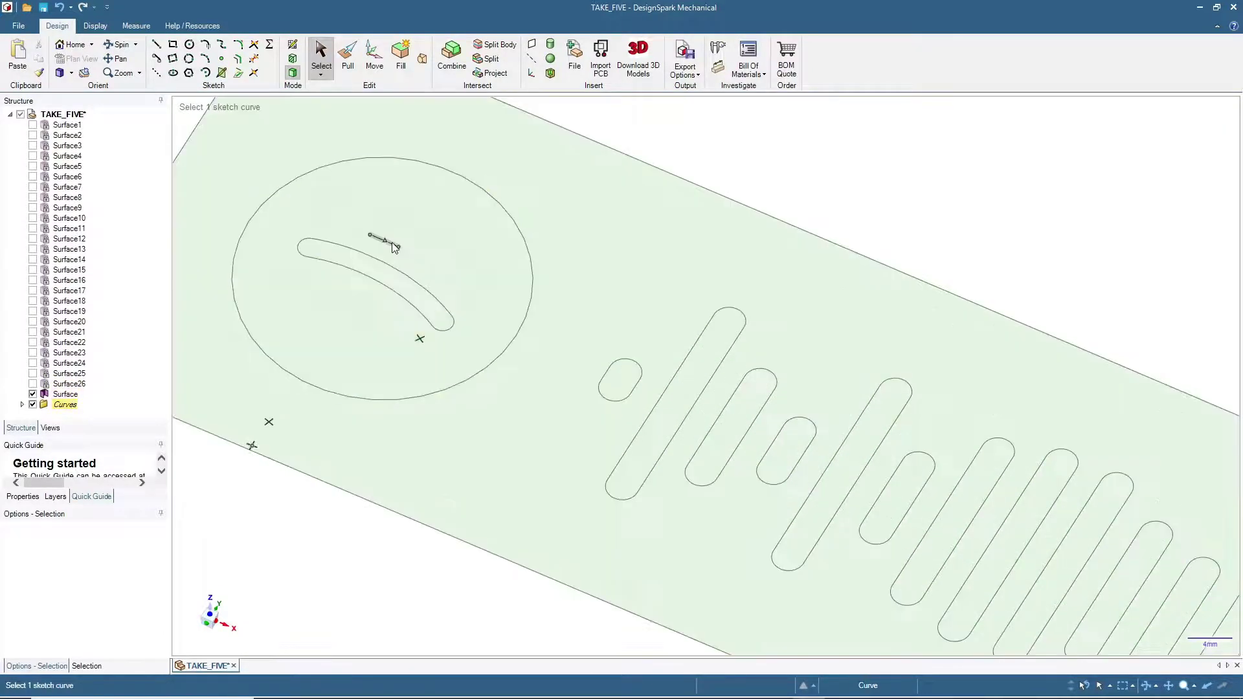
pyautogui.press('k')
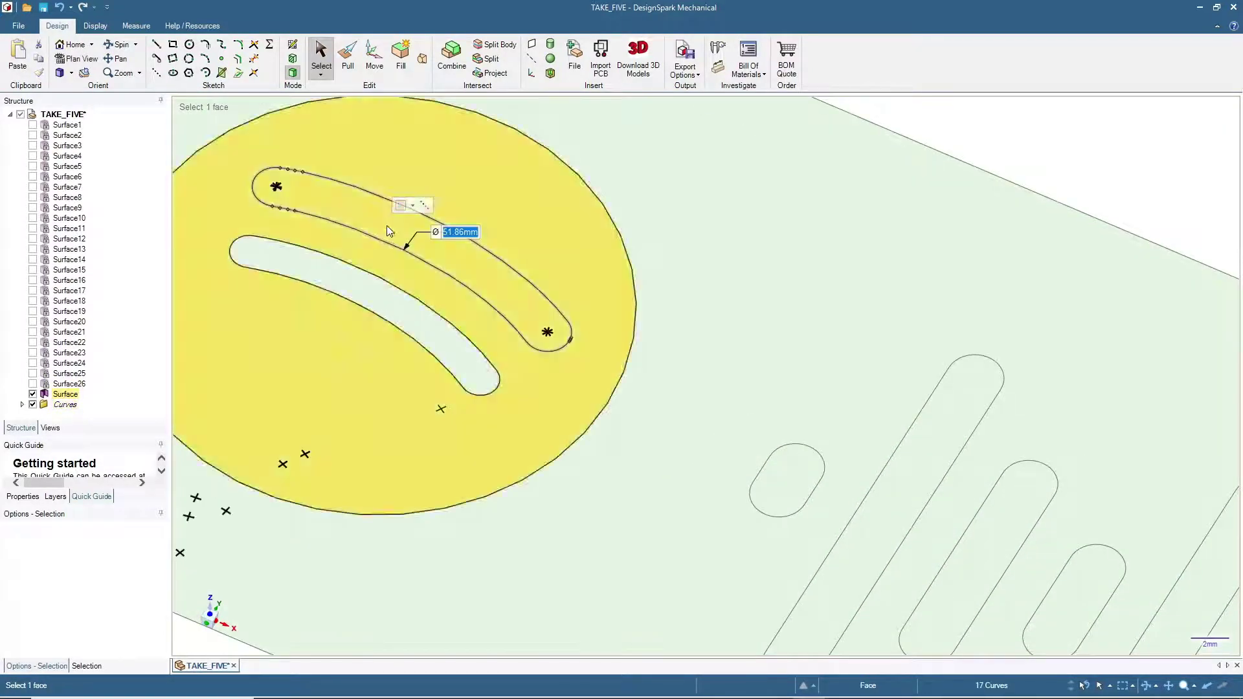
pyautogui.click(491, 73)
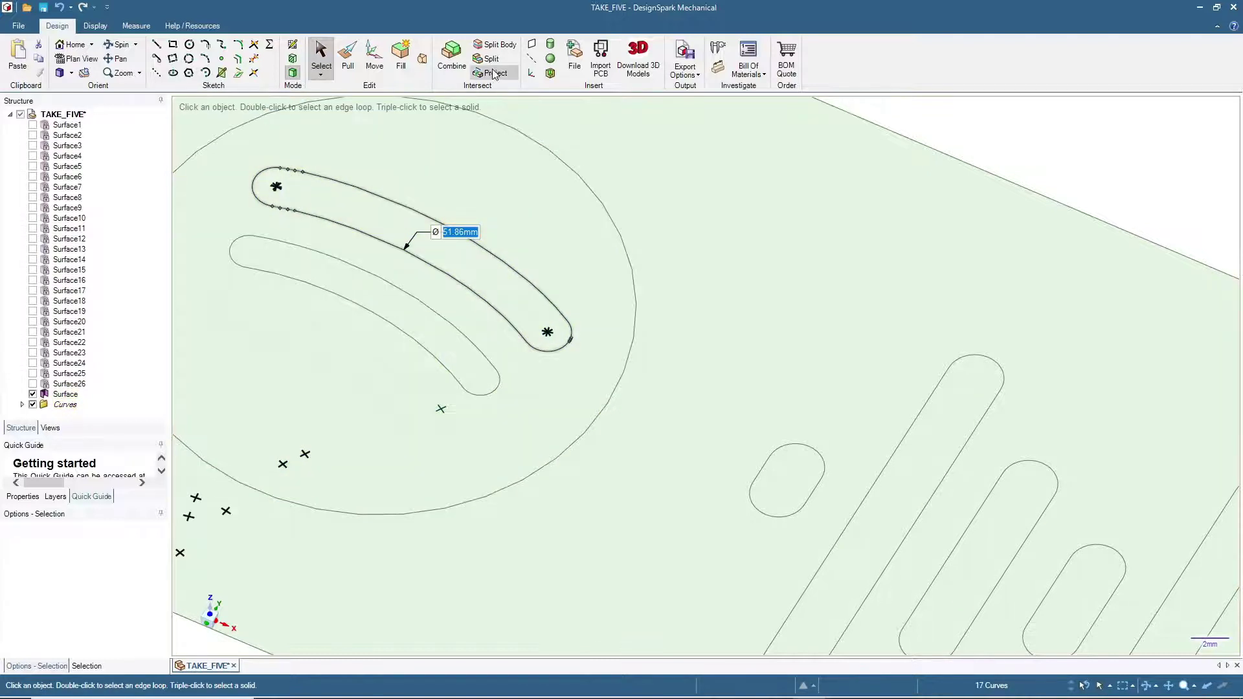
pyautogui.click(515, 175)
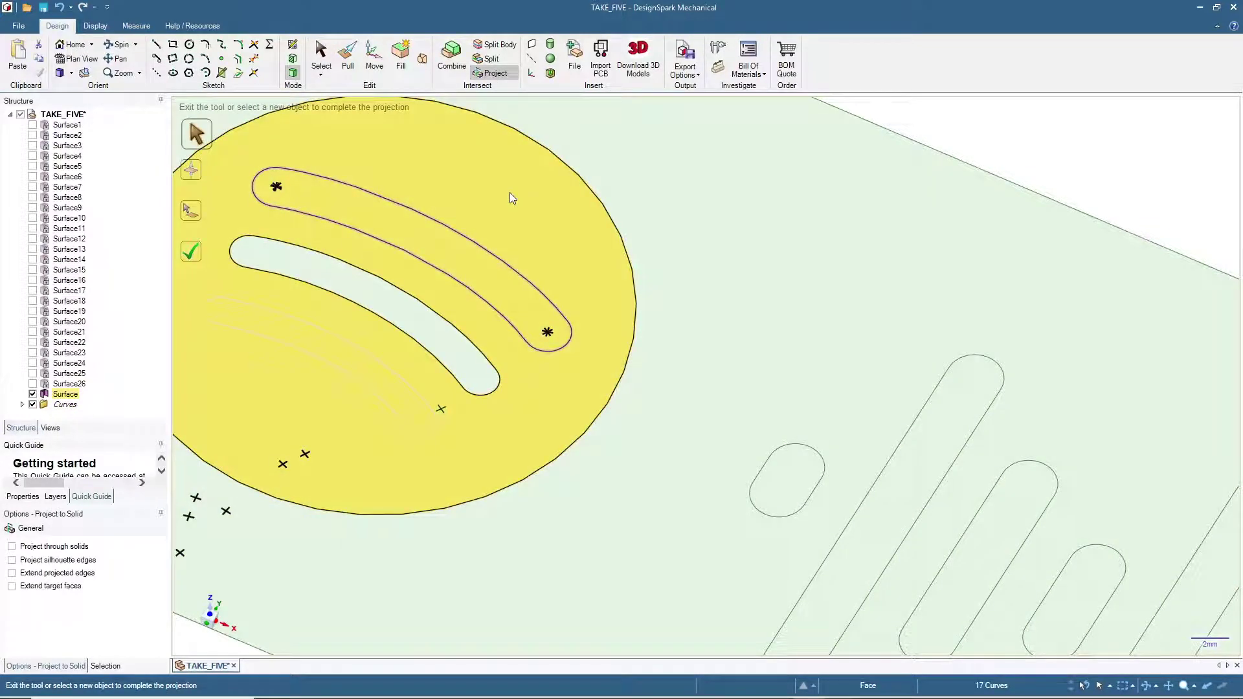
pyautogui.click(510, 192)
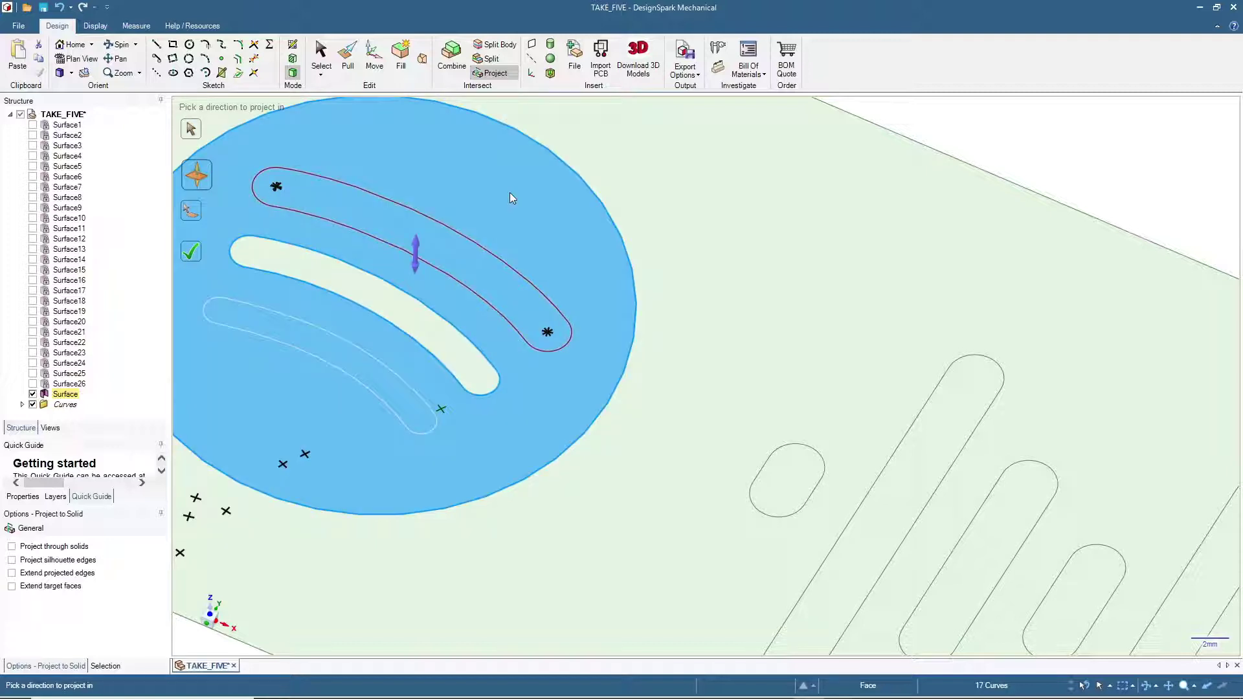
pyautogui.click(510, 192)
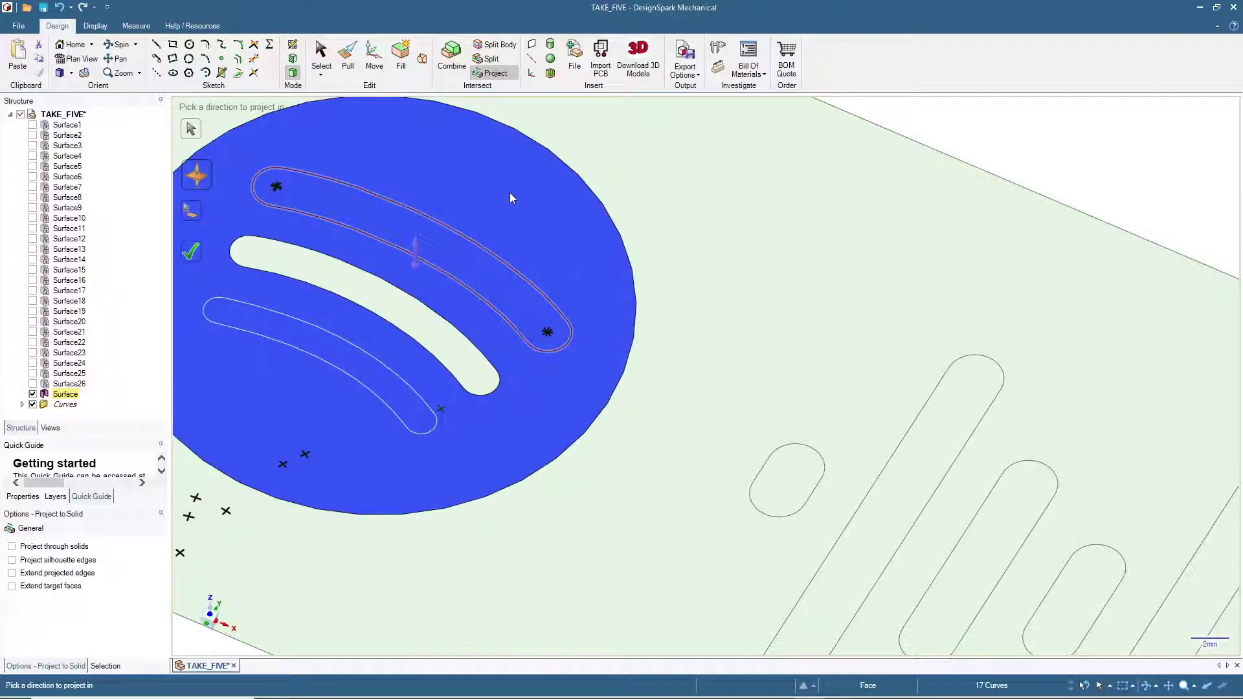
pyautogui.click(325, 55)
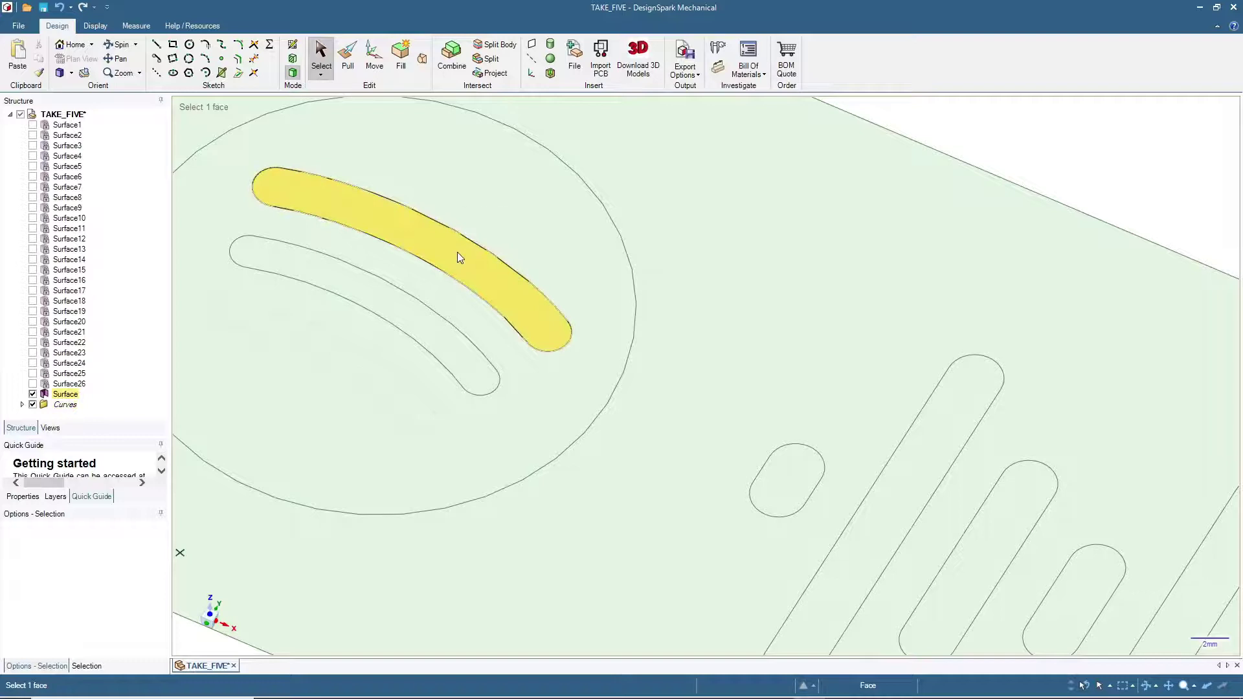
pyautogui.click(459, 257)
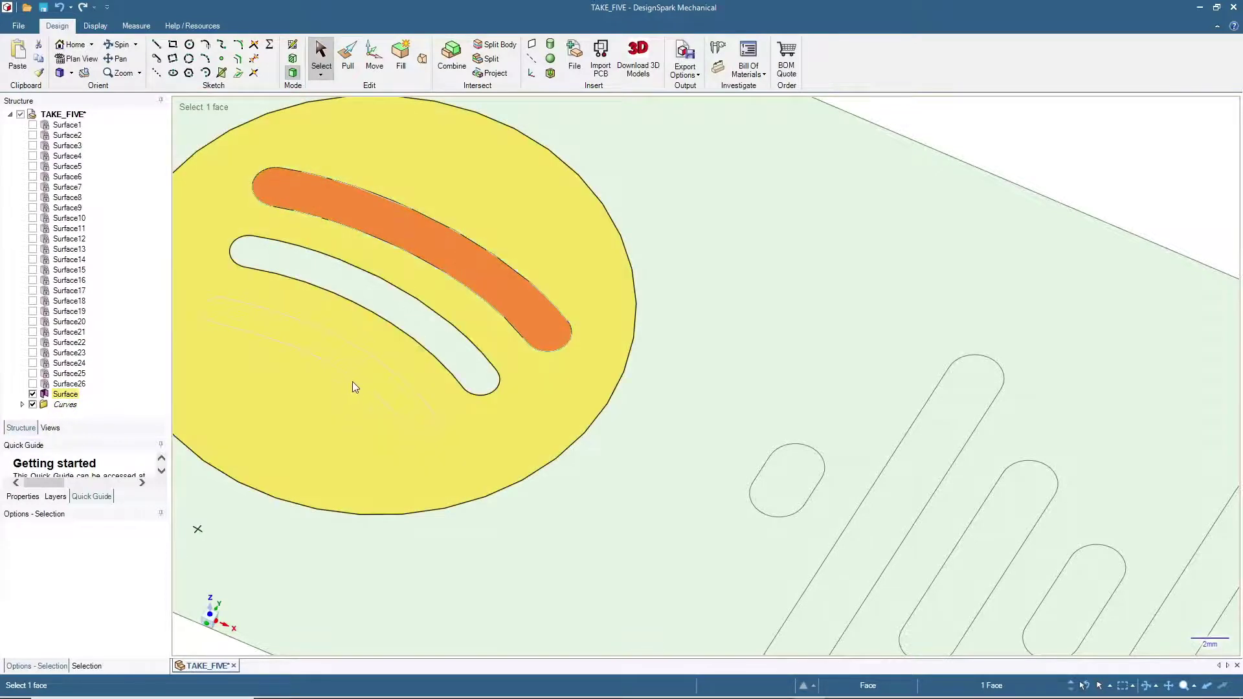
# - Project the closed curve loop of the logo's smallest, lowest arc onto the circular logo face
pyautogui.doubleClick(353, 382)
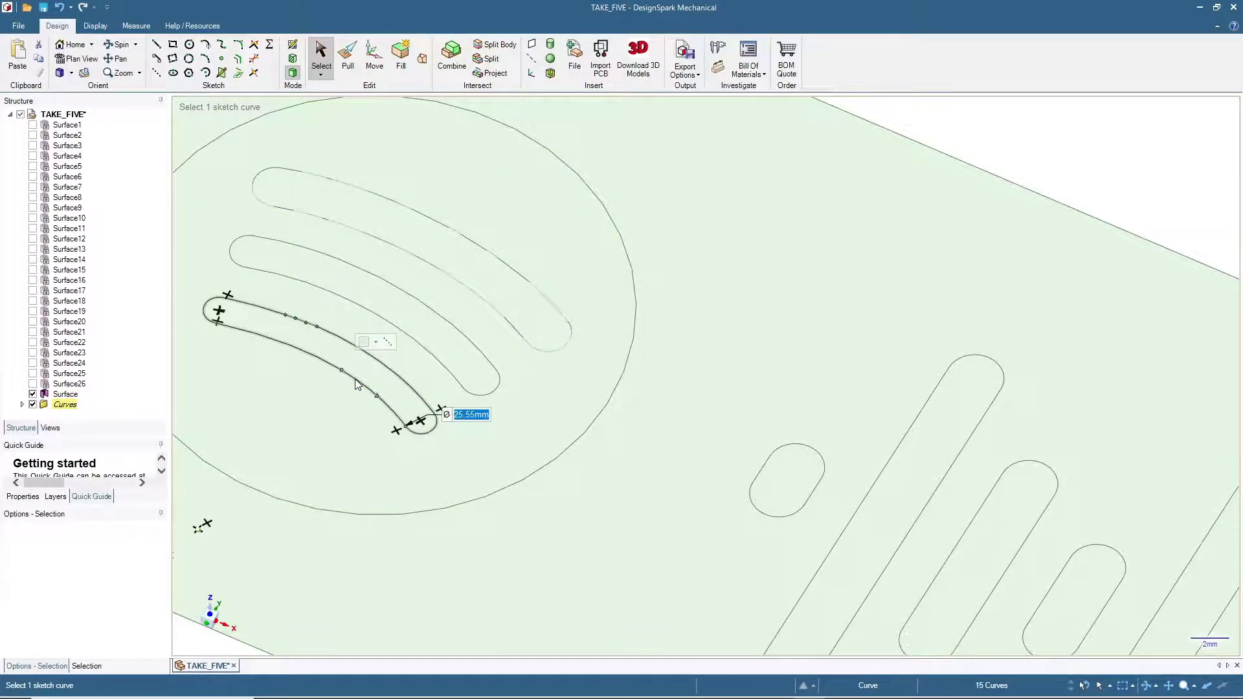
pyautogui.click(498, 73)
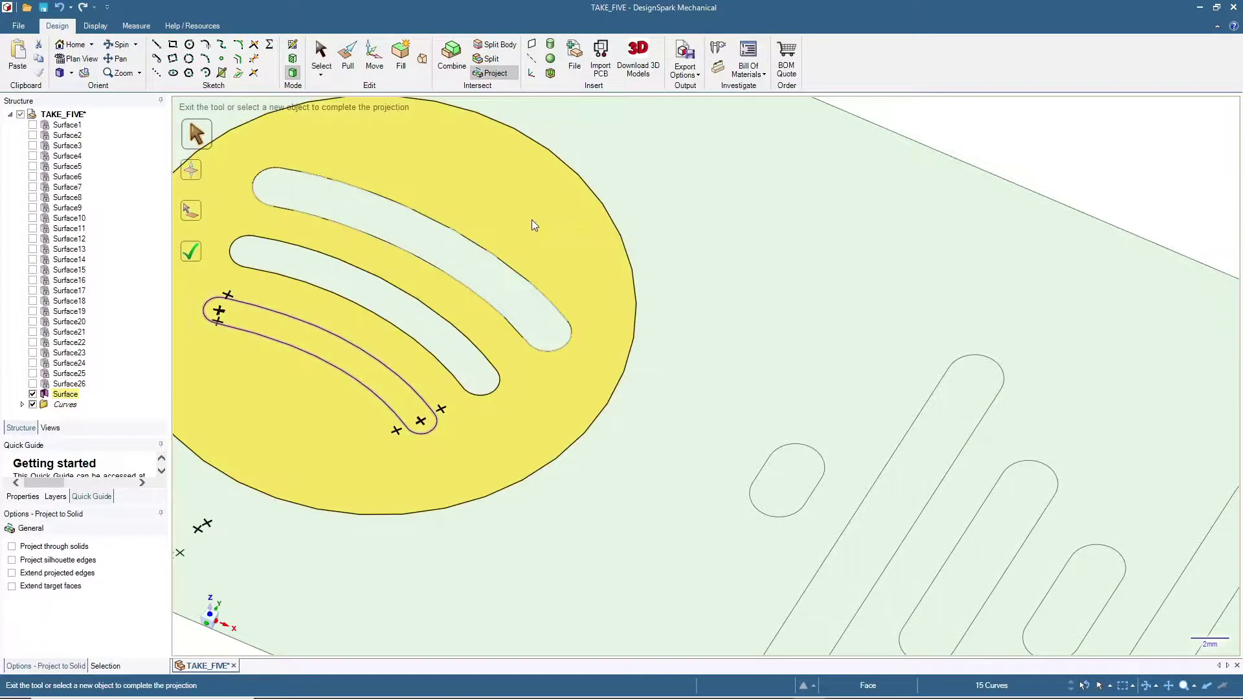
pyautogui.click(532, 221)
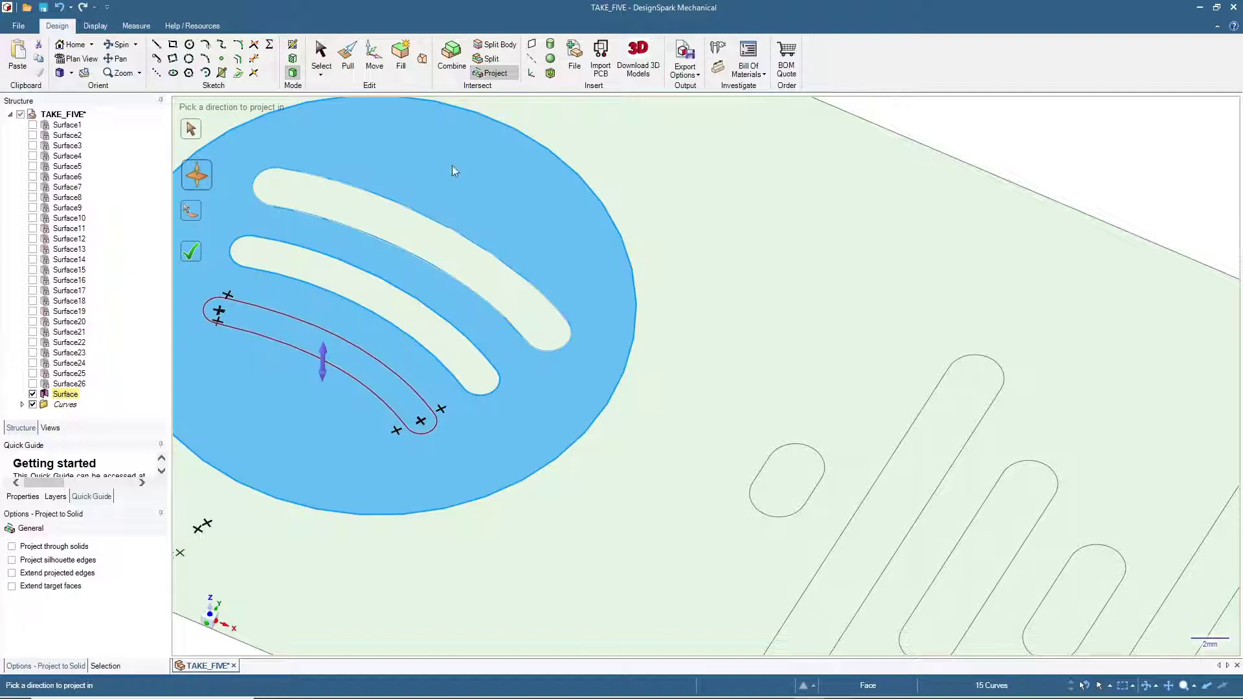
pyautogui.click(277, 412)
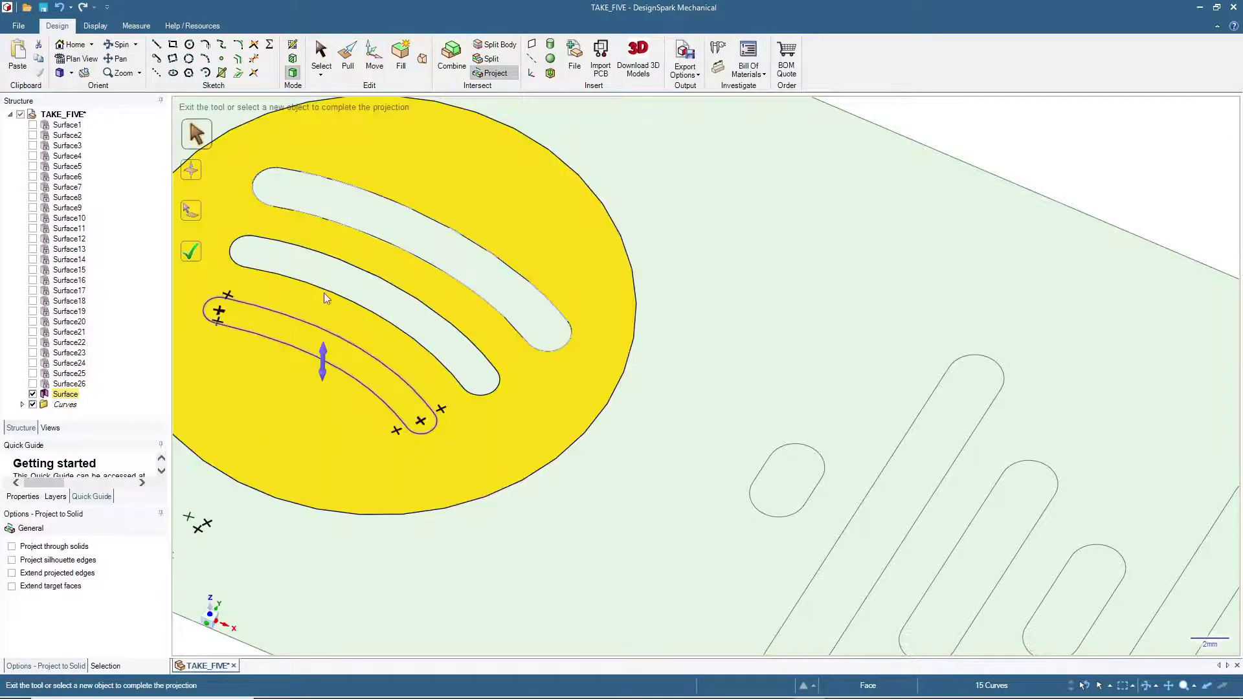
pyautogui.click(324, 68)
pyautogui.click(328, 348)
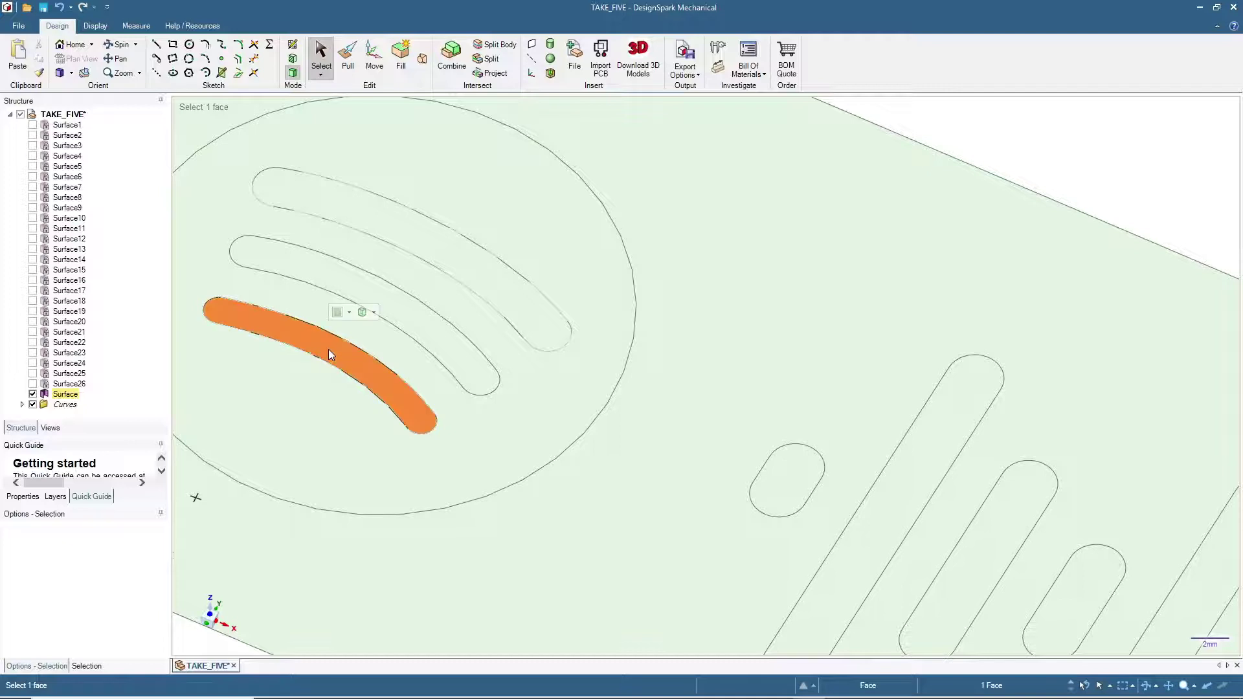
# - Pull the three curved arc faces of the logo 2 mm up from the base surface
pyautogui.scroll(3, 328, 348)
pyautogui.scroll(-10, 329, 351)
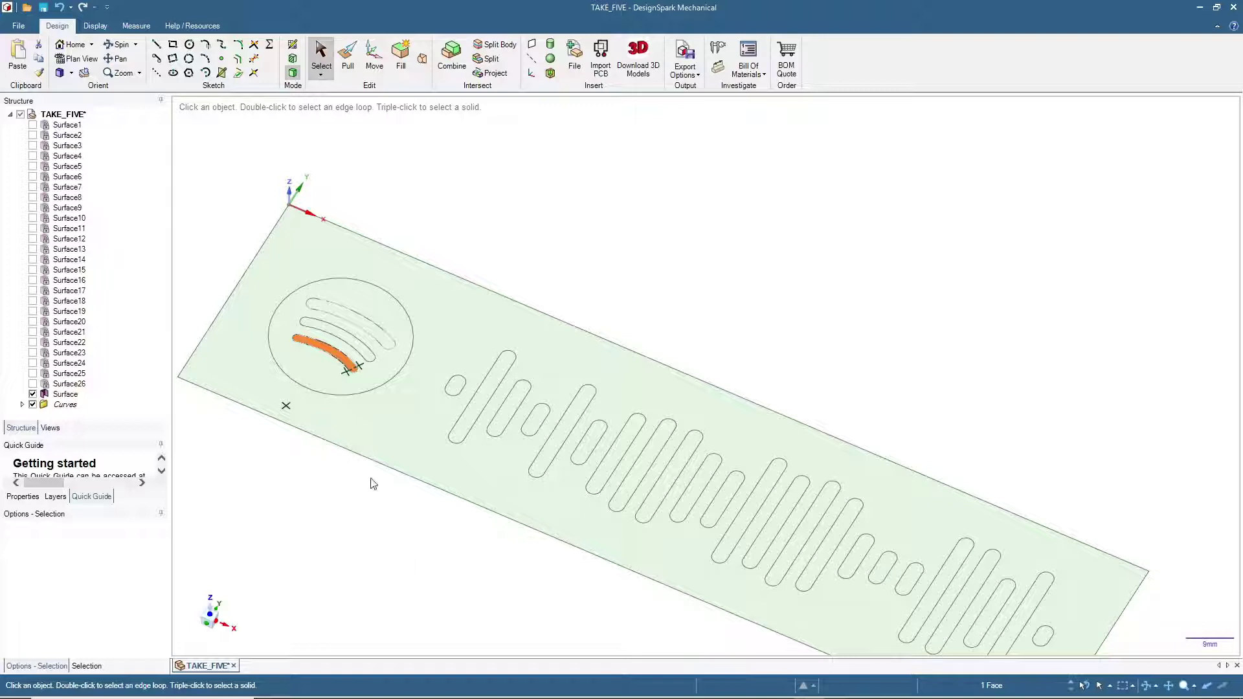
pyautogui.scroll(6, 341, 452)
pyautogui.scroll(-3, 342, 441)
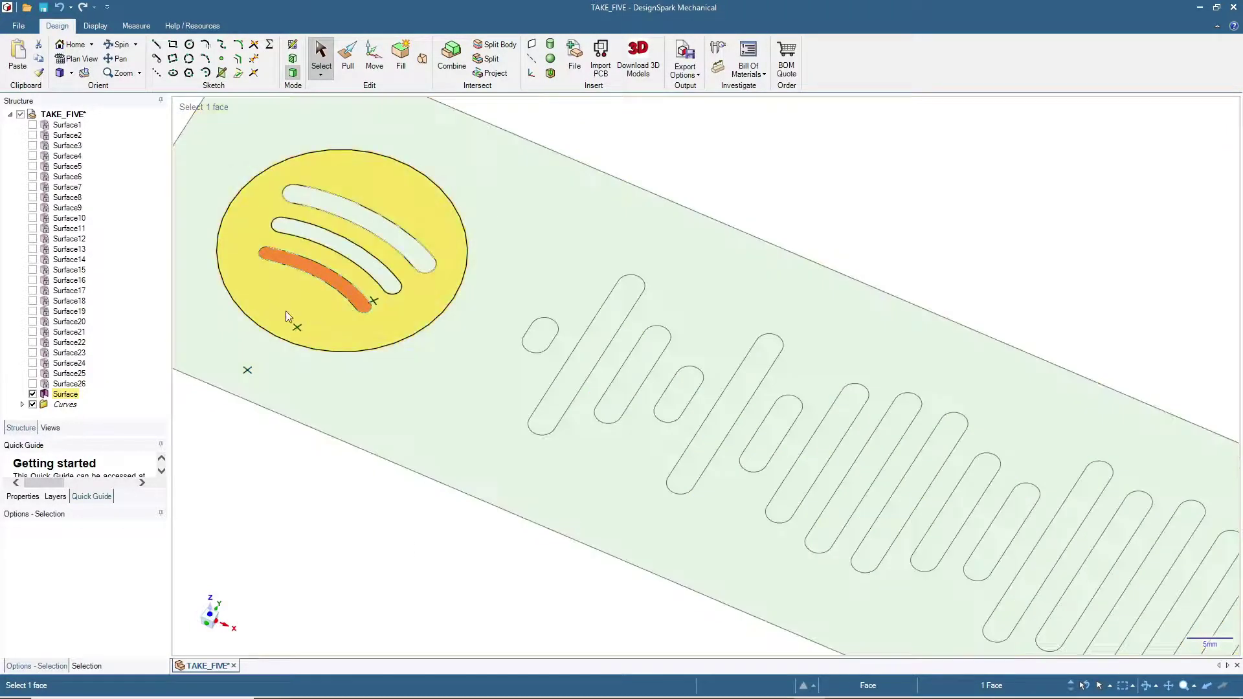
pyautogui.scroll(-5, 498, 328)
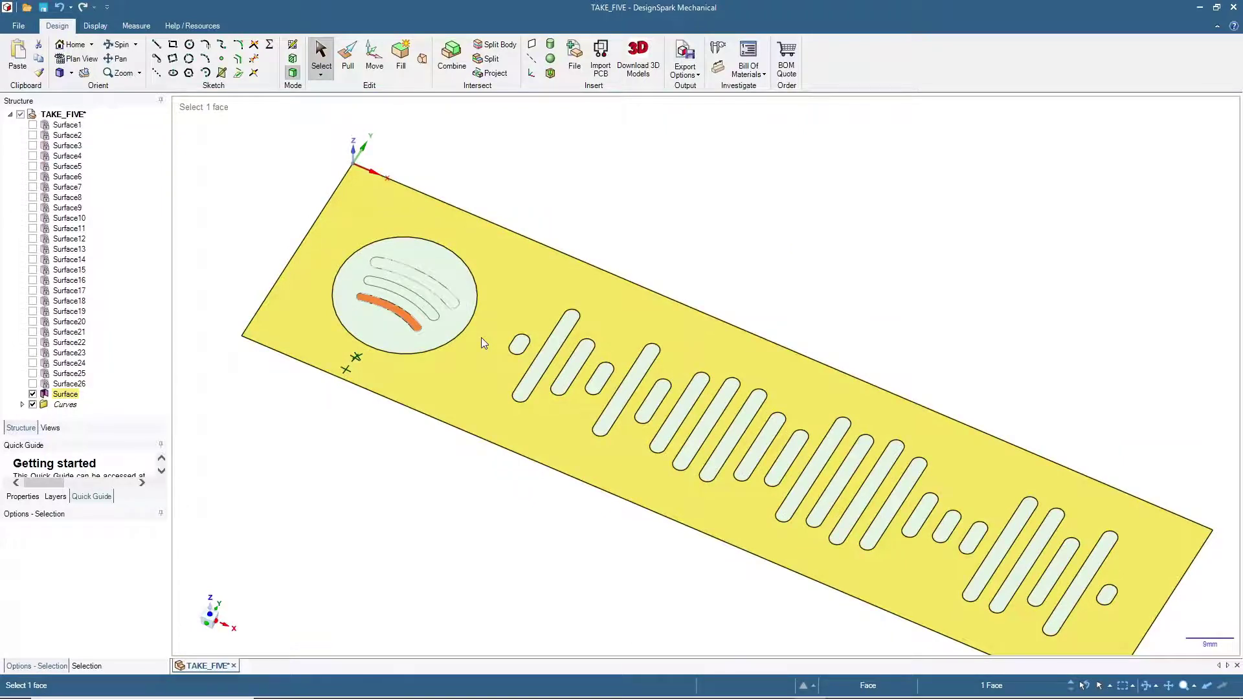
pyautogui.scroll(5, 480, 336)
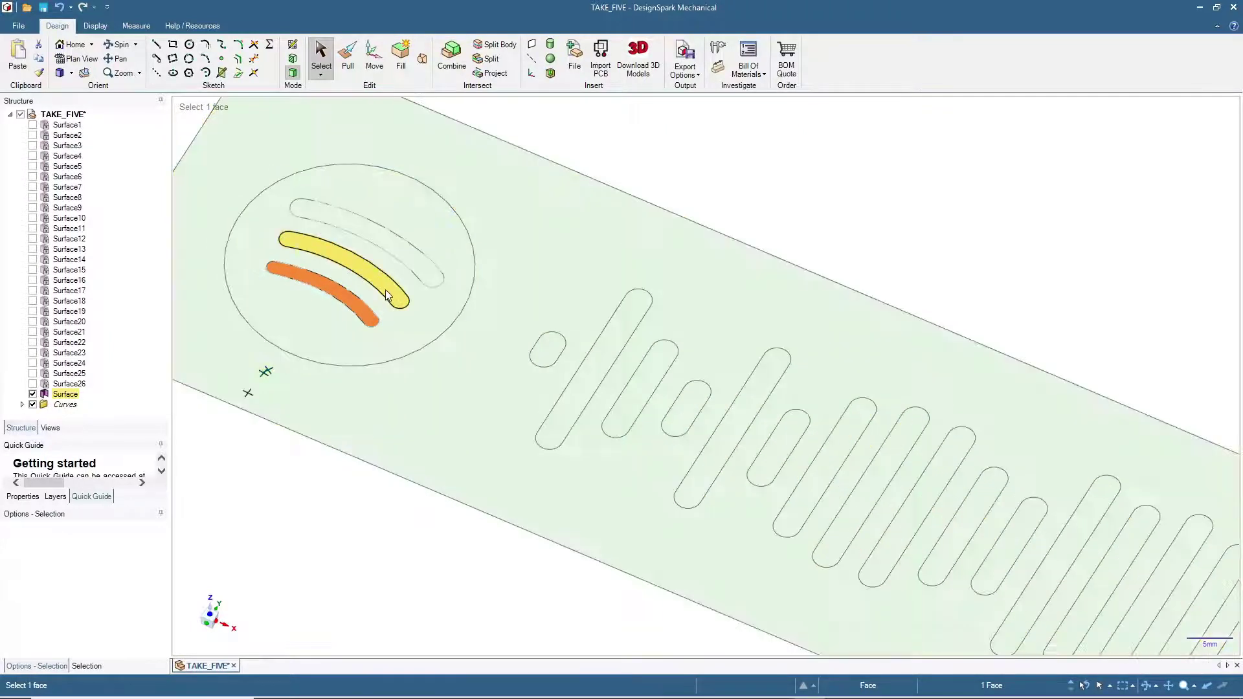
pyautogui.keyDown('ctrl'); pyautogui.click(383, 286); pyautogui.keyUp('ctrl')
pyautogui.keyDown('ctrl'); pyautogui.click(405, 247); pyautogui.keyUp('ctrl')
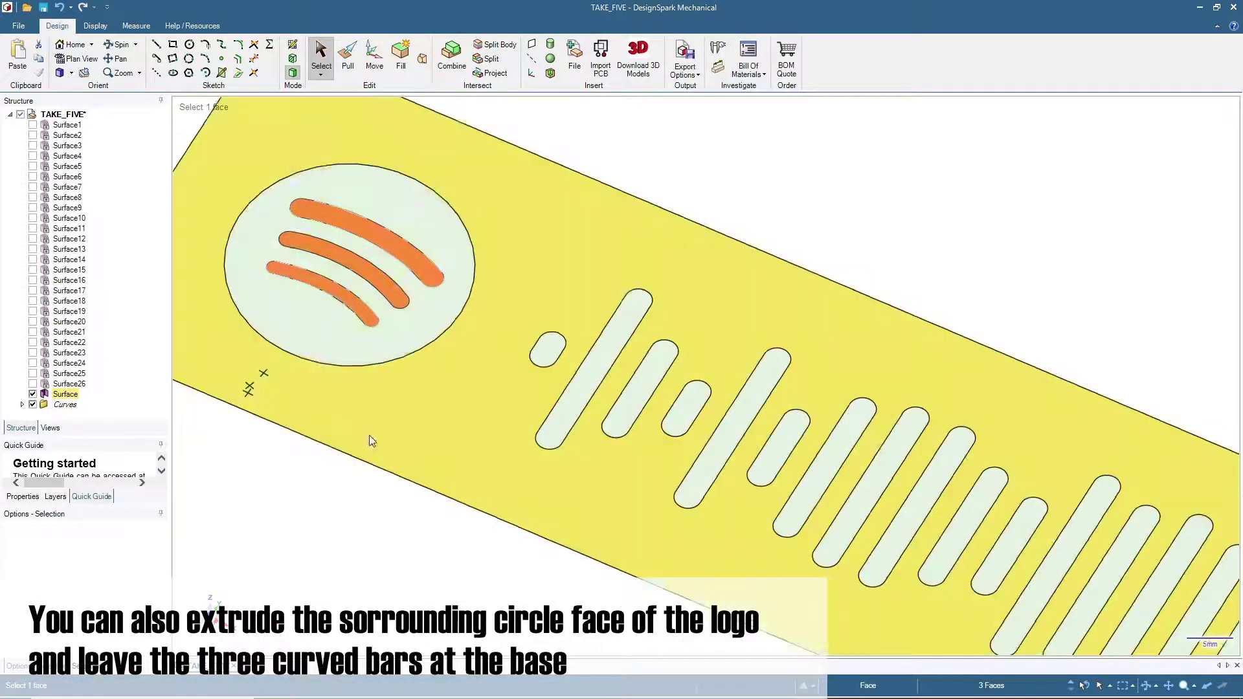
pyautogui.moveTo(369, 435); pyautogui.dragTo(375, 382, button='middle')
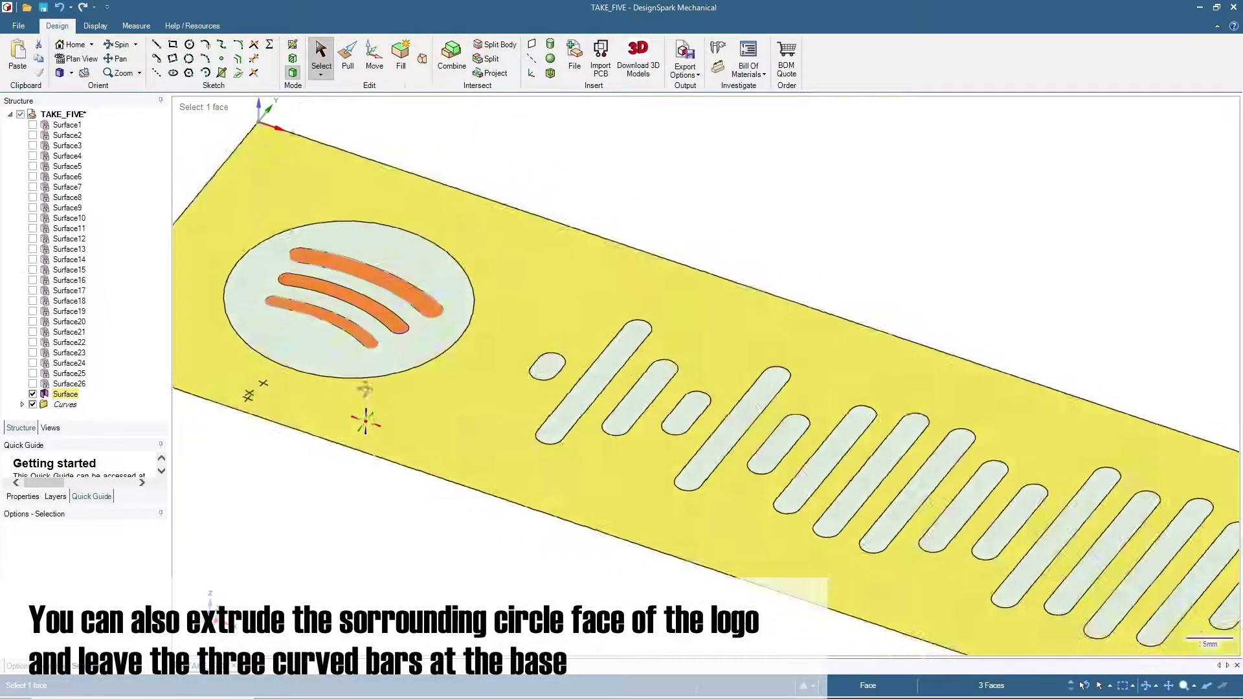
pyautogui.click(348, 57)
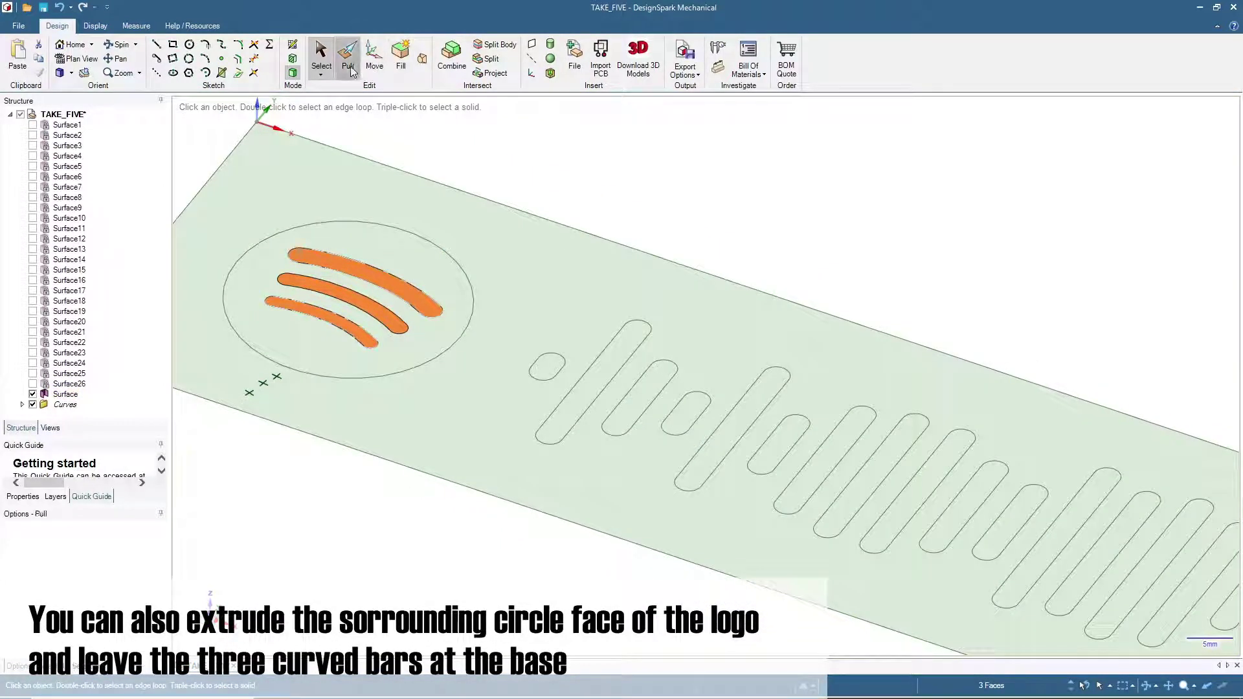
pyautogui.moveTo(345, 305); pyautogui.dragTo(346, 305)
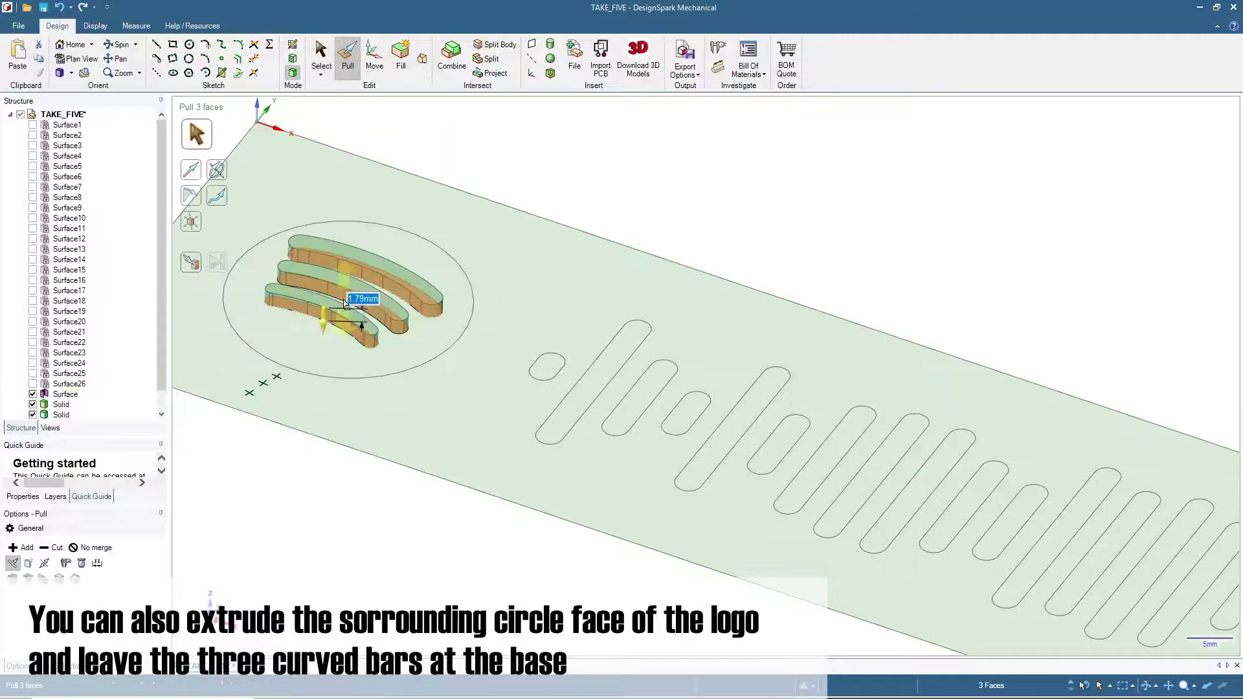
pyautogui.write('2')
pyautogui.press('Return')
pyautogui.press('s')
pyautogui.click(599, 185)
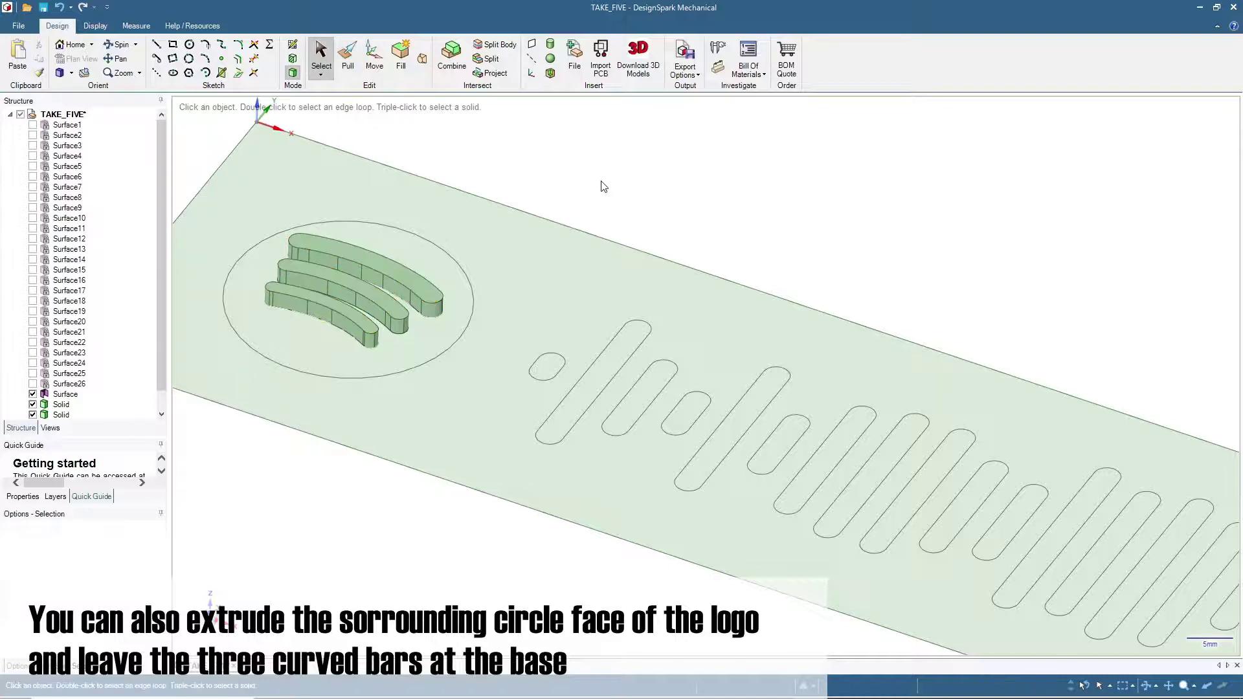
# - Pull the circular logo face surrounding the three arcs up 0.5 mm
pyautogui.click(251, 325)
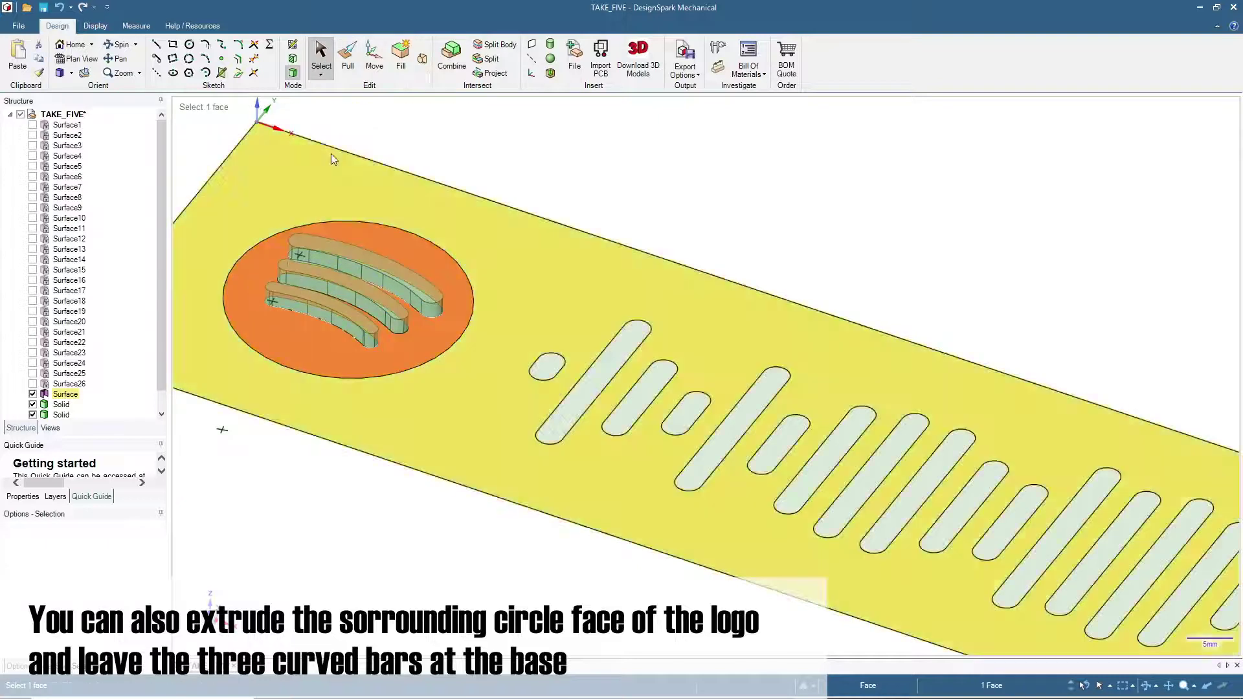
pyautogui.click(347, 55)
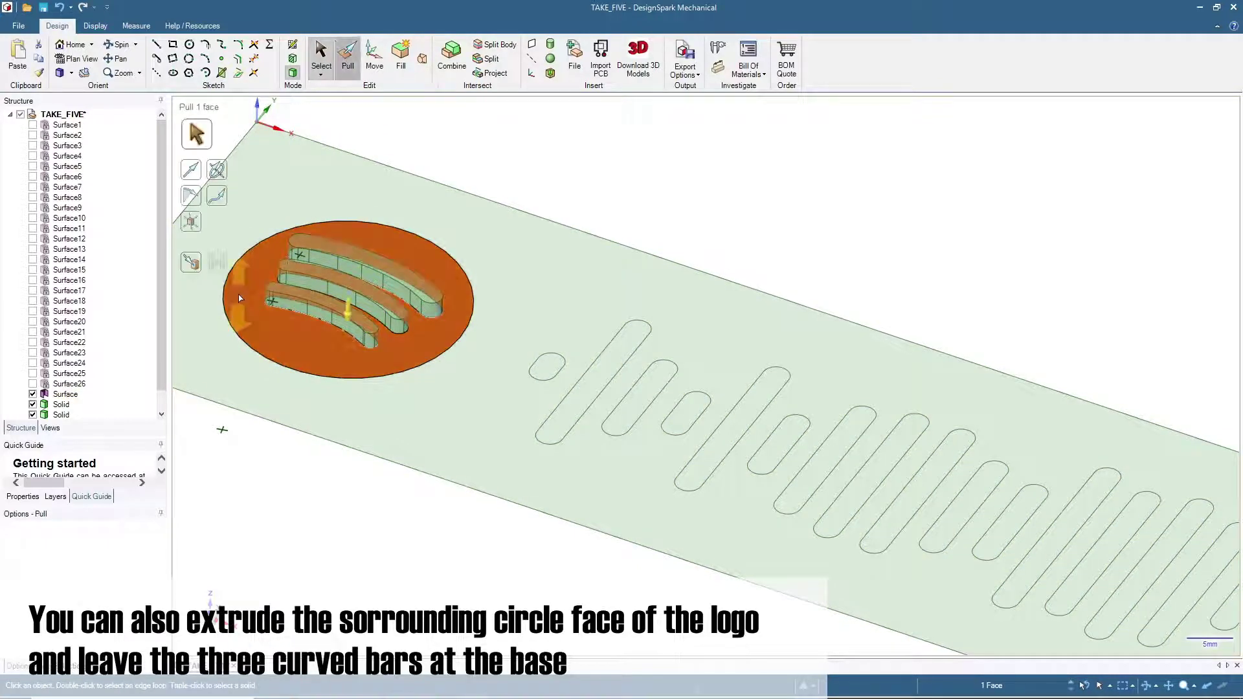
pyautogui.moveTo(240, 297); pyautogui.dragTo(244, 288)
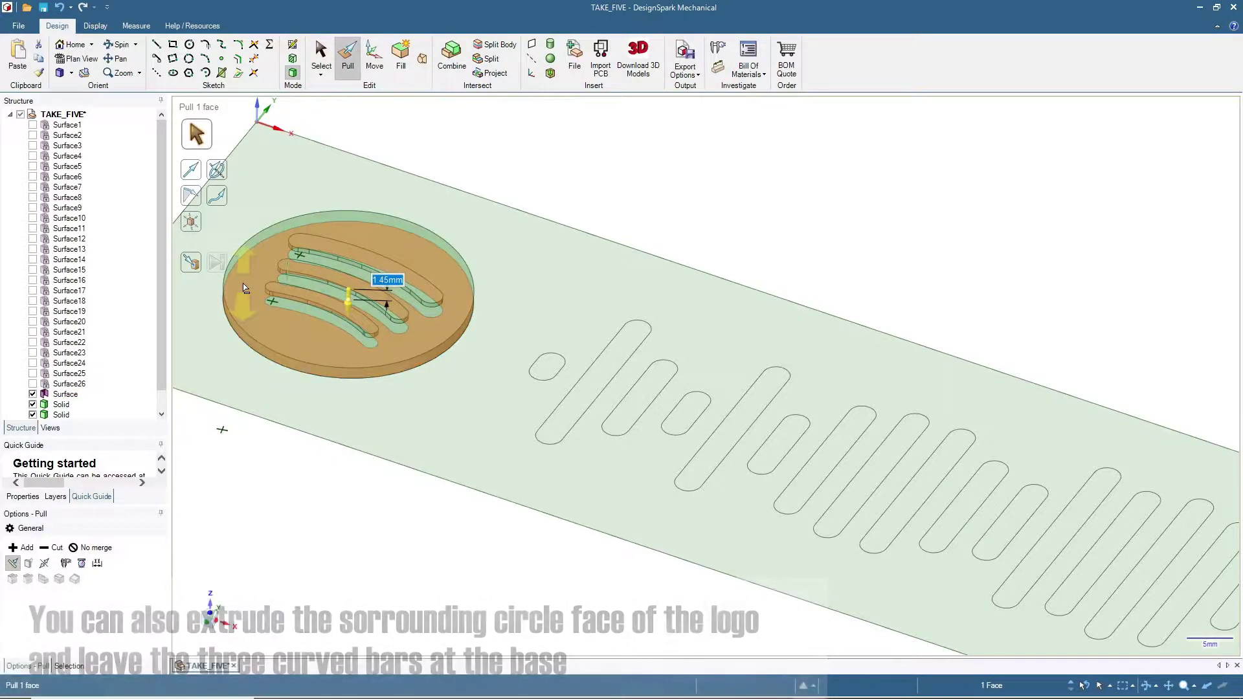
pyautogui.write('5')
pyautogui.press('Return')
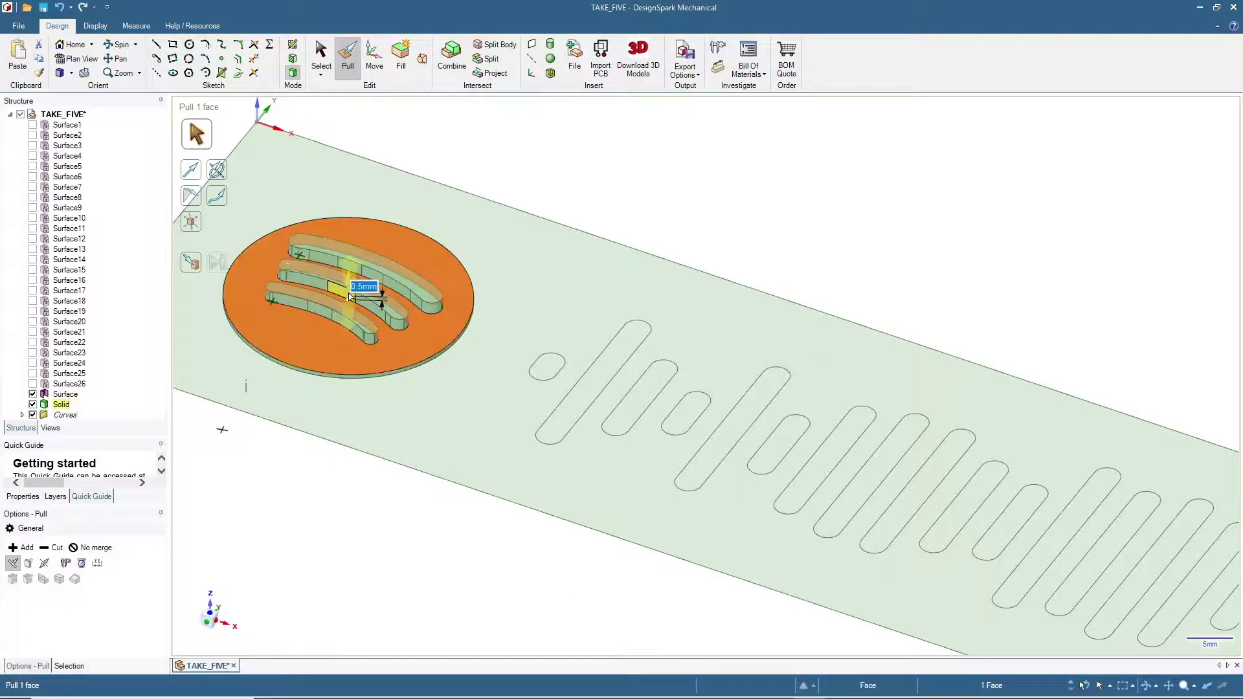
pyautogui.press('Escape')
# - Select all 23 code bar faces on the base surface together and pull them up 2 mm
pyautogui.scroll(-5, 584, 363)
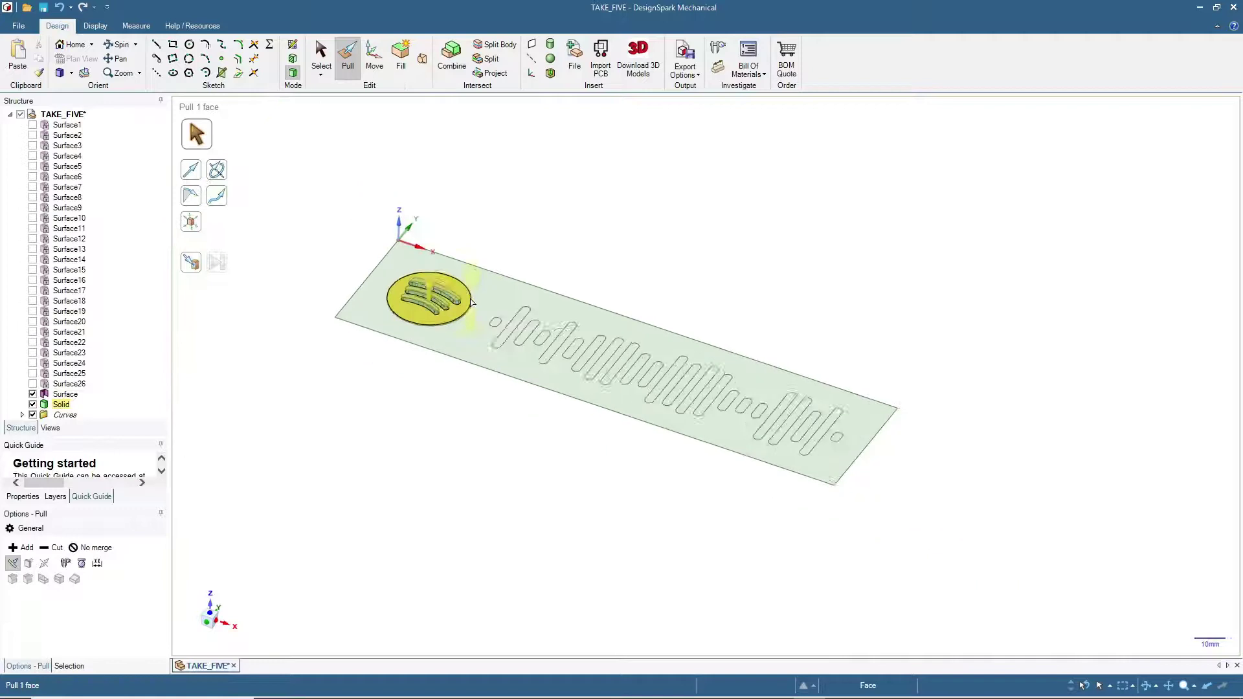
pyautogui.scroll(4, 584, 364)
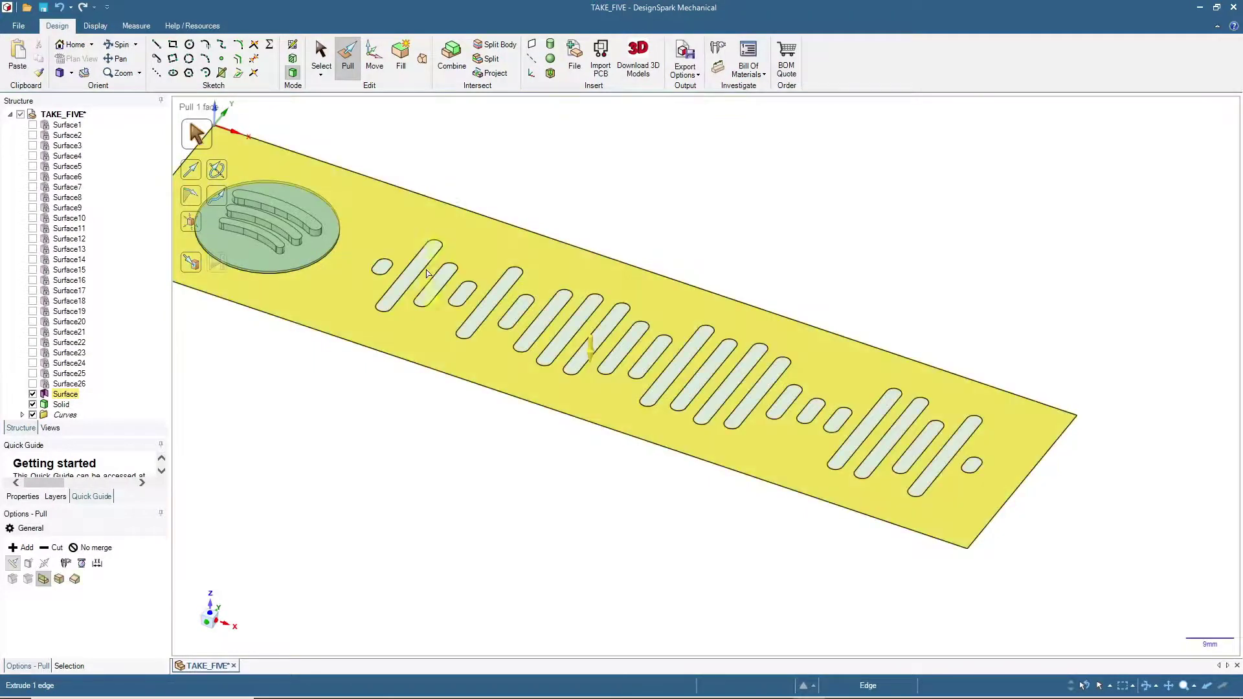
pyautogui.click(293, 234)
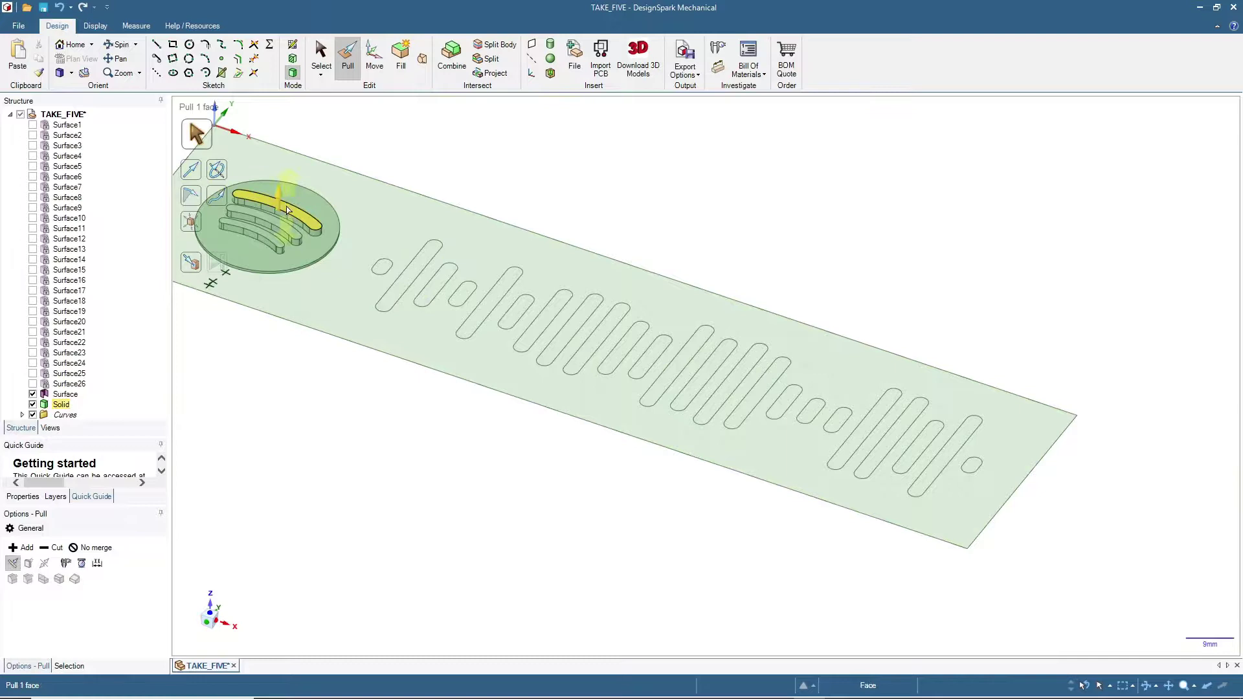
pyautogui.click(322, 57)
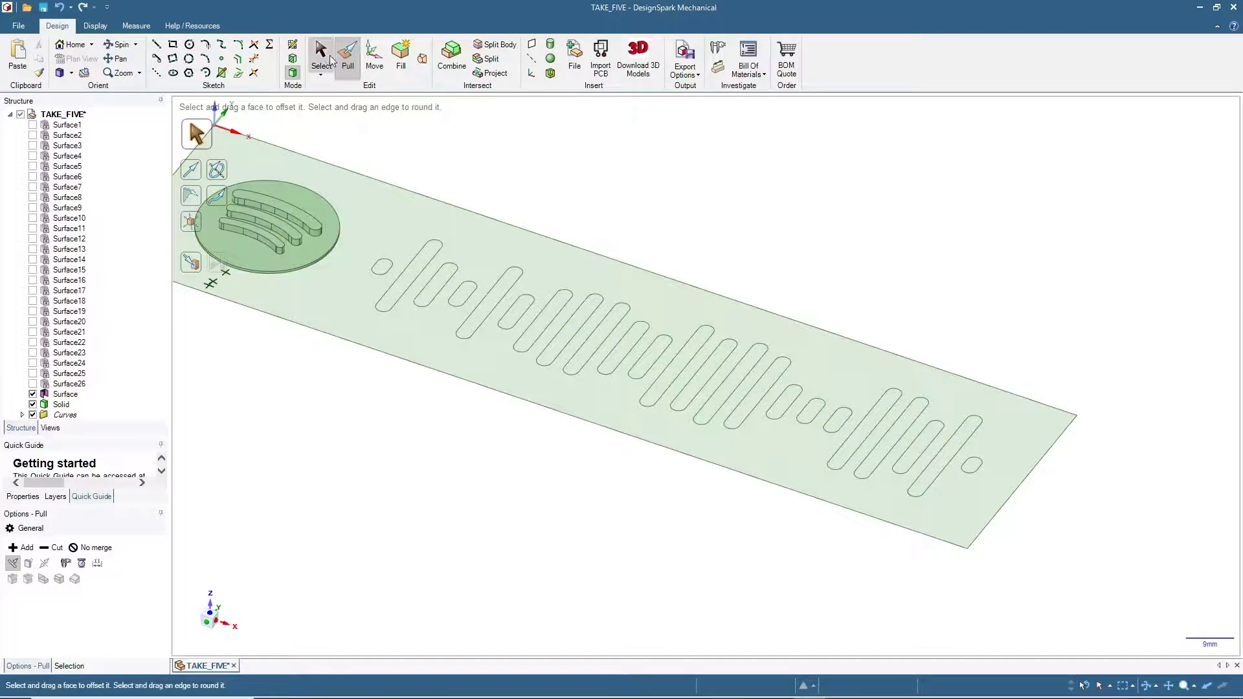
pyautogui.click(385, 266)
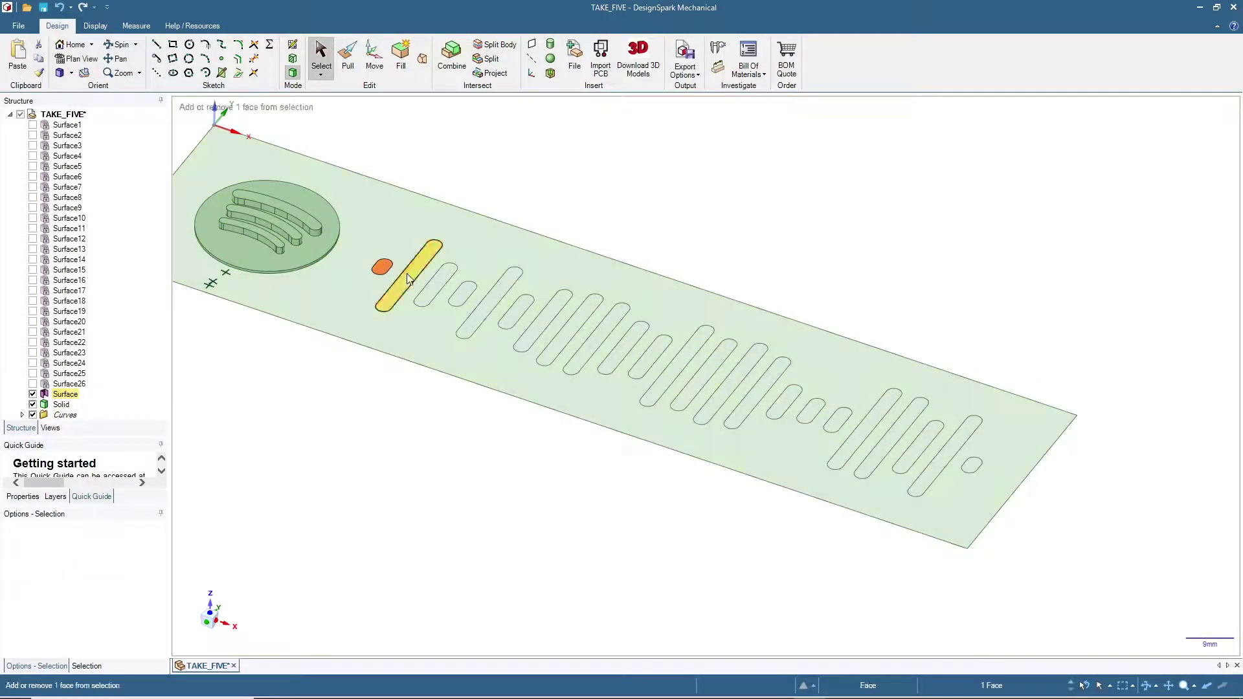
pyautogui.moveTo(1130, 627); pyautogui.dragTo(462, 266)
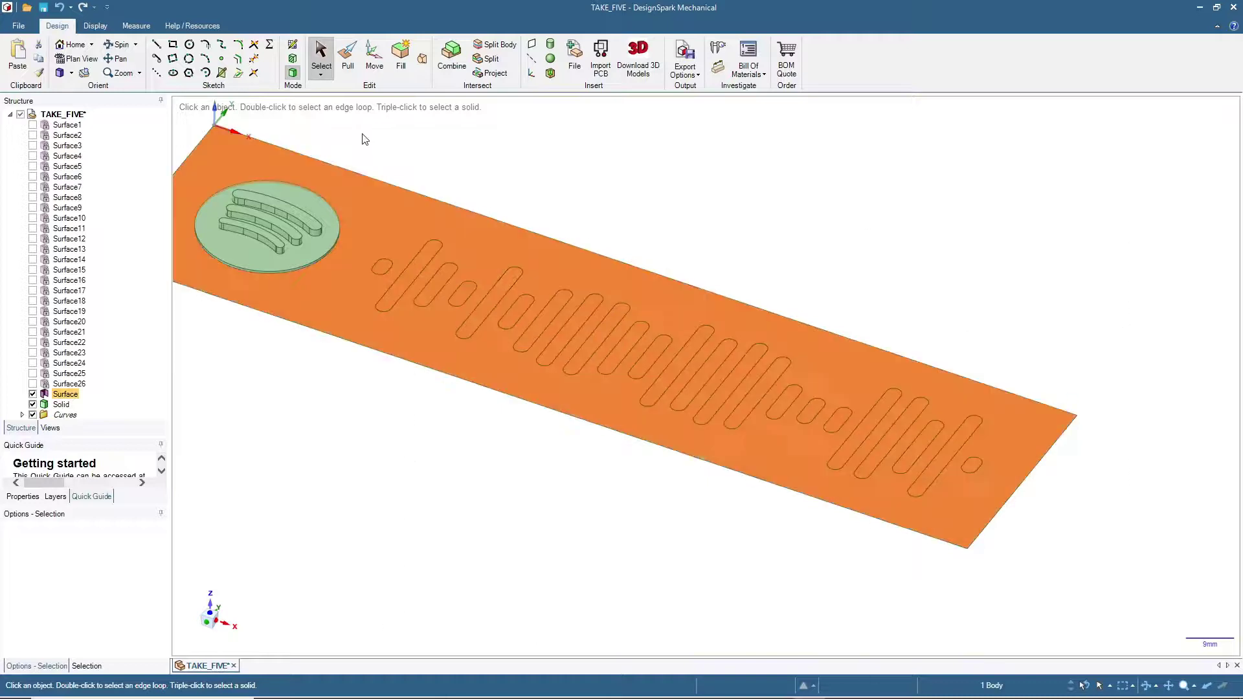
pyautogui.click(361, 139)
pyautogui.moveTo(348, 145); pyautogui.dragTo(1097, 595)
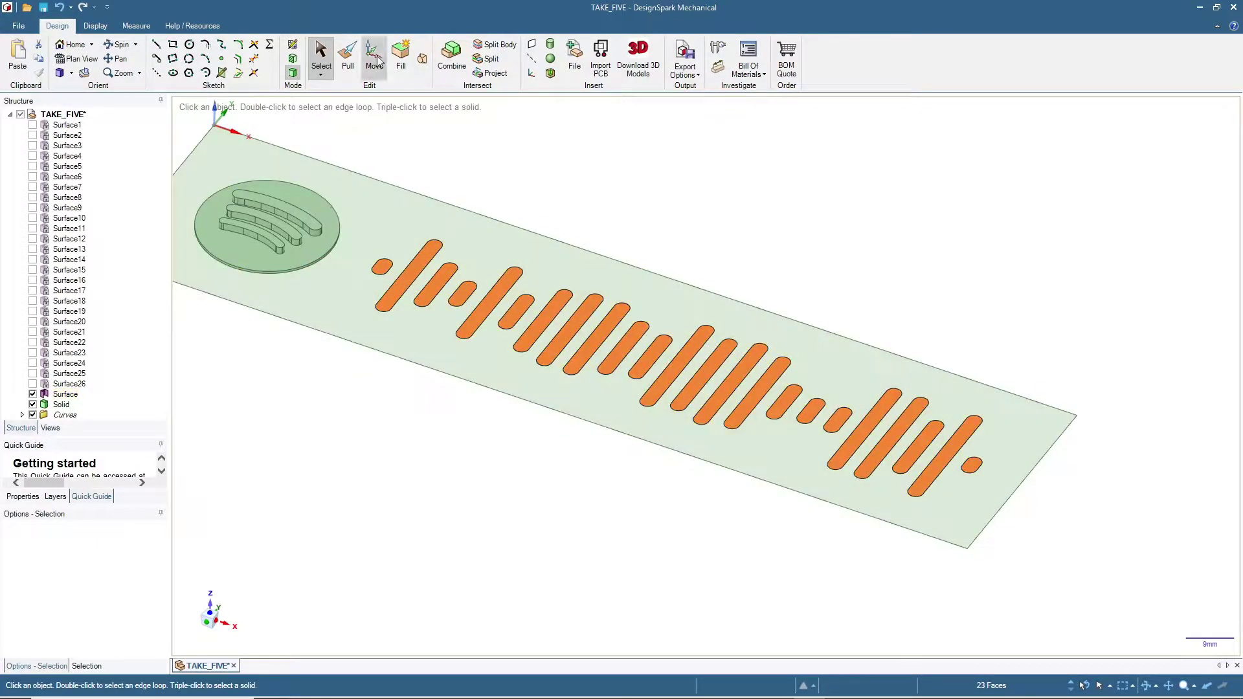
pyautogui.click(348, 55)
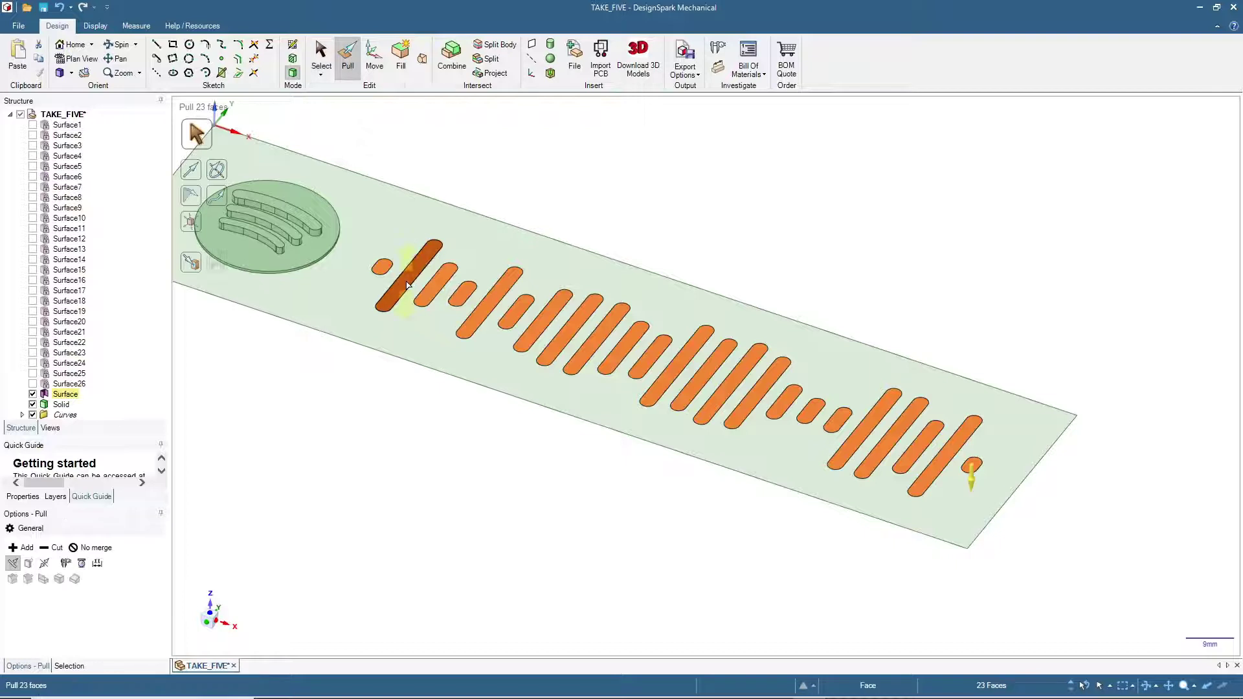
pyautogui.press('space')
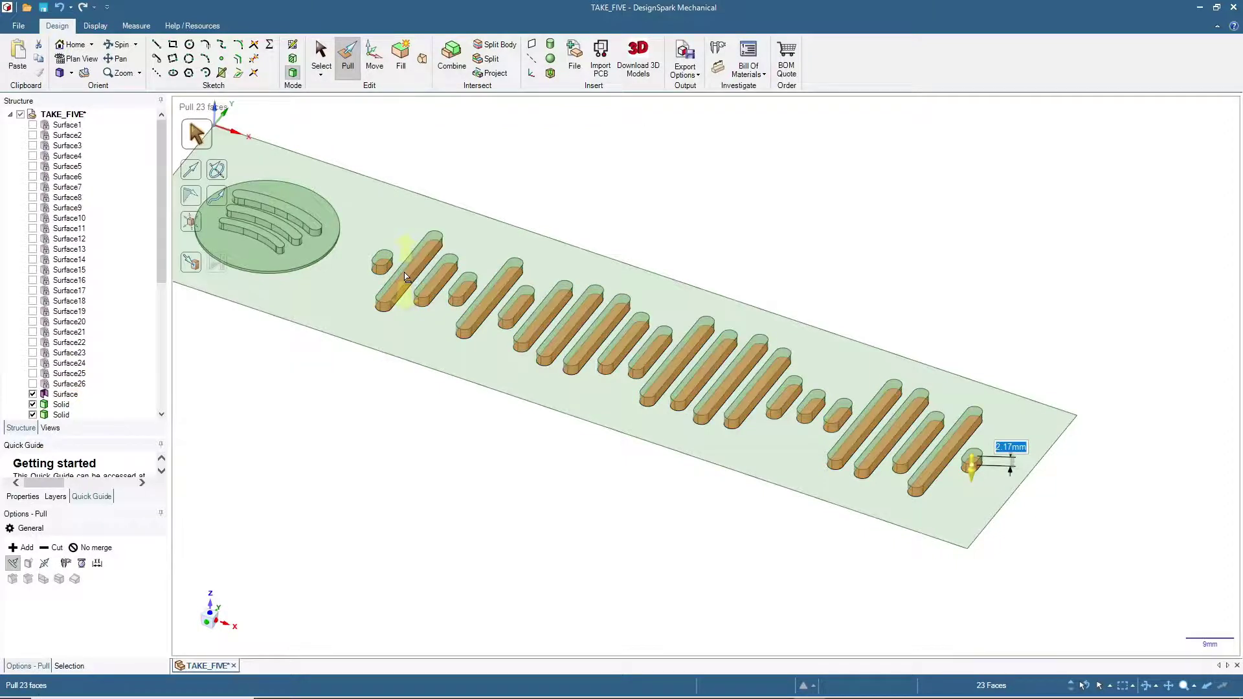
pyautogui.write('2')
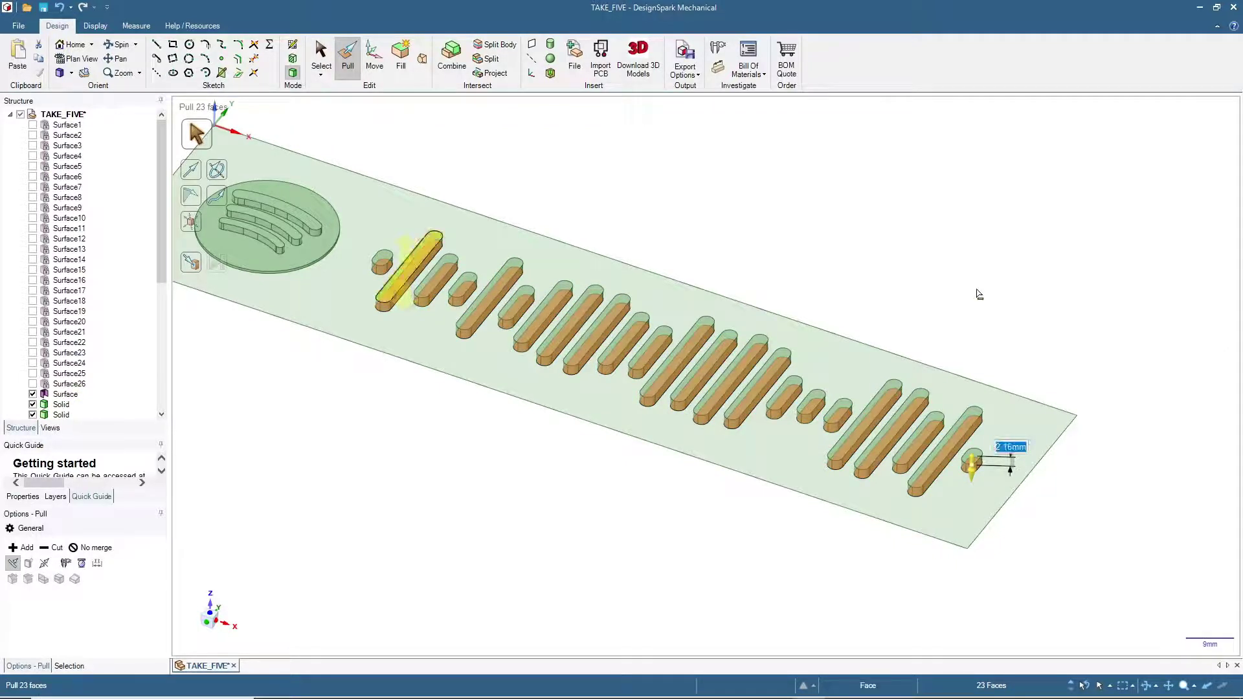
pyautogui.press('Return')
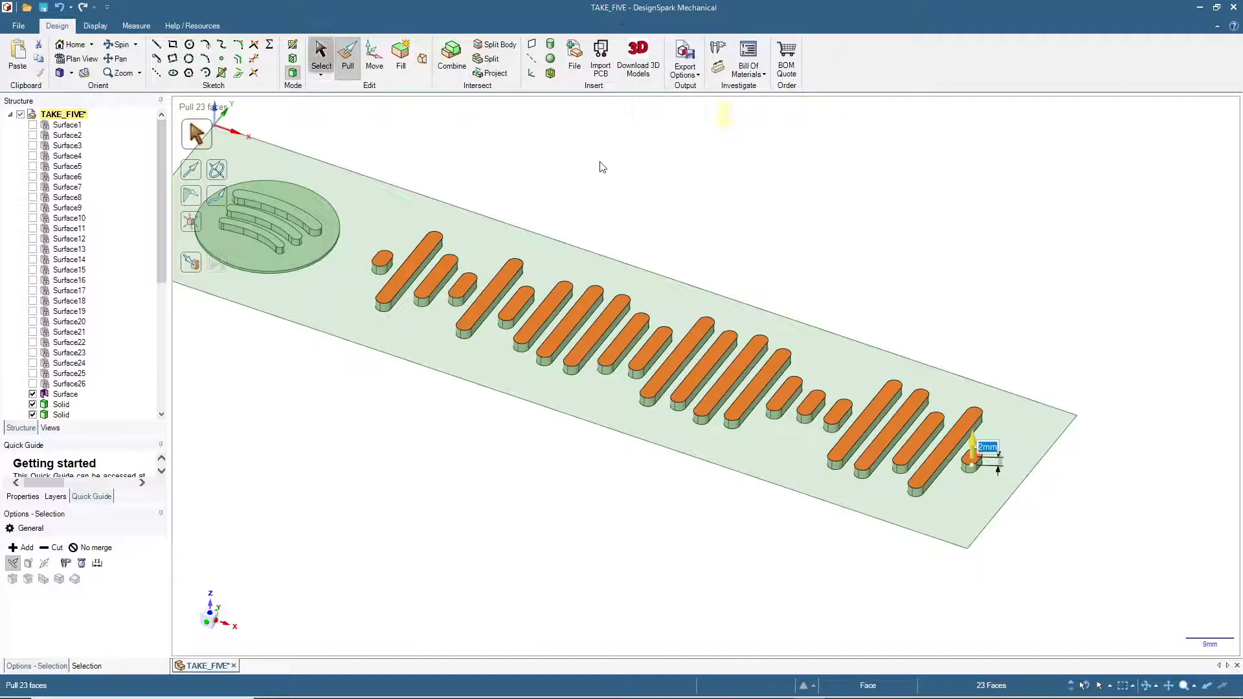
pyautogui.click(322, 55)
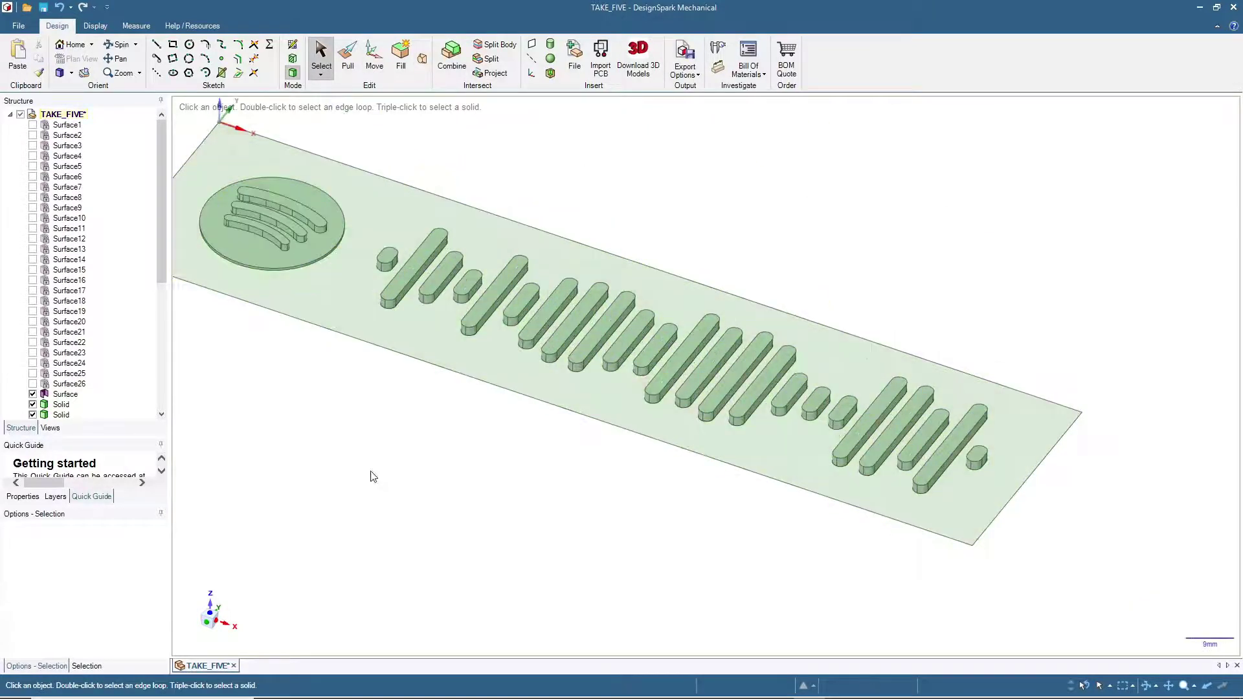
# - Select the base surface's face and examine the raised logo and code bars from underneath and above
pyautogui.moveTo(371, 477)
pyautogui.mouseDown(button='middle')
pyautogui.moveTo(401, 414)
pyautogui.moveTo(453, 363)
pyautogui.moveTo(492, 389)
pyautogui.mouseUp(button='middle')
pyautogui.moveTo(422, 364); pyautogui.dragTo(468, 339, button='middle')
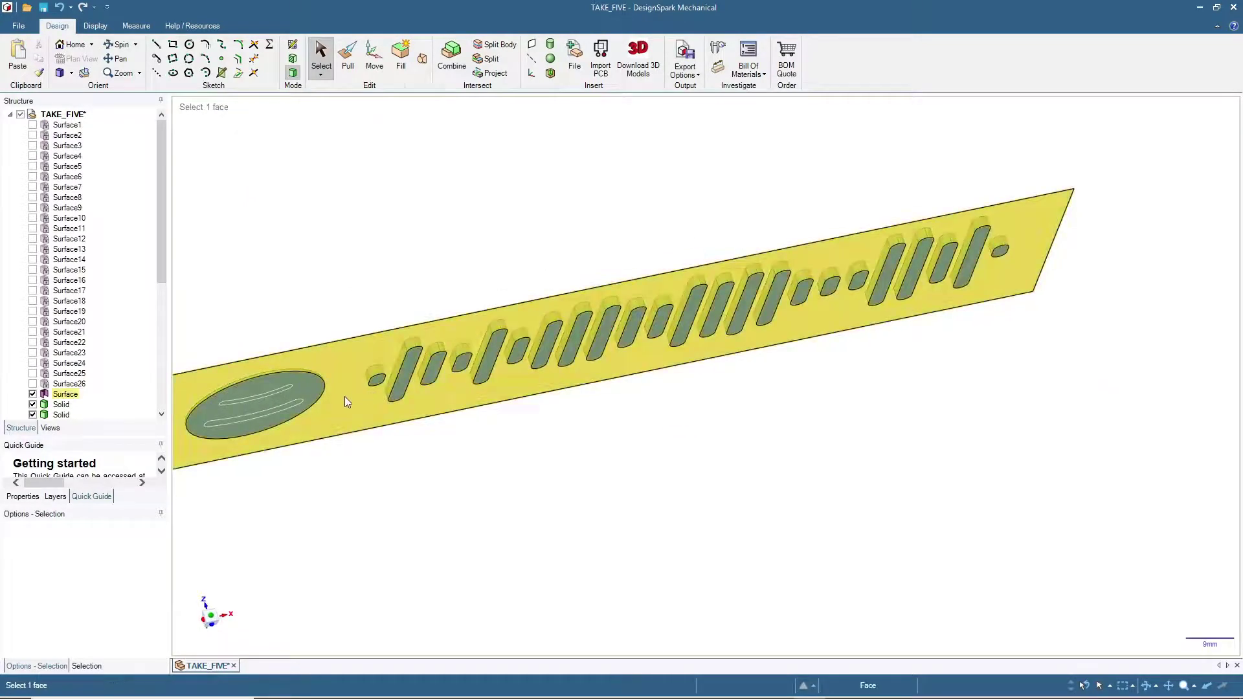
pyautogui.click(345, 397)
pyautogui.moveTo(350, 408); pyautogui.dragTo(561, 452, button='middle')
pyautogui.press('v')
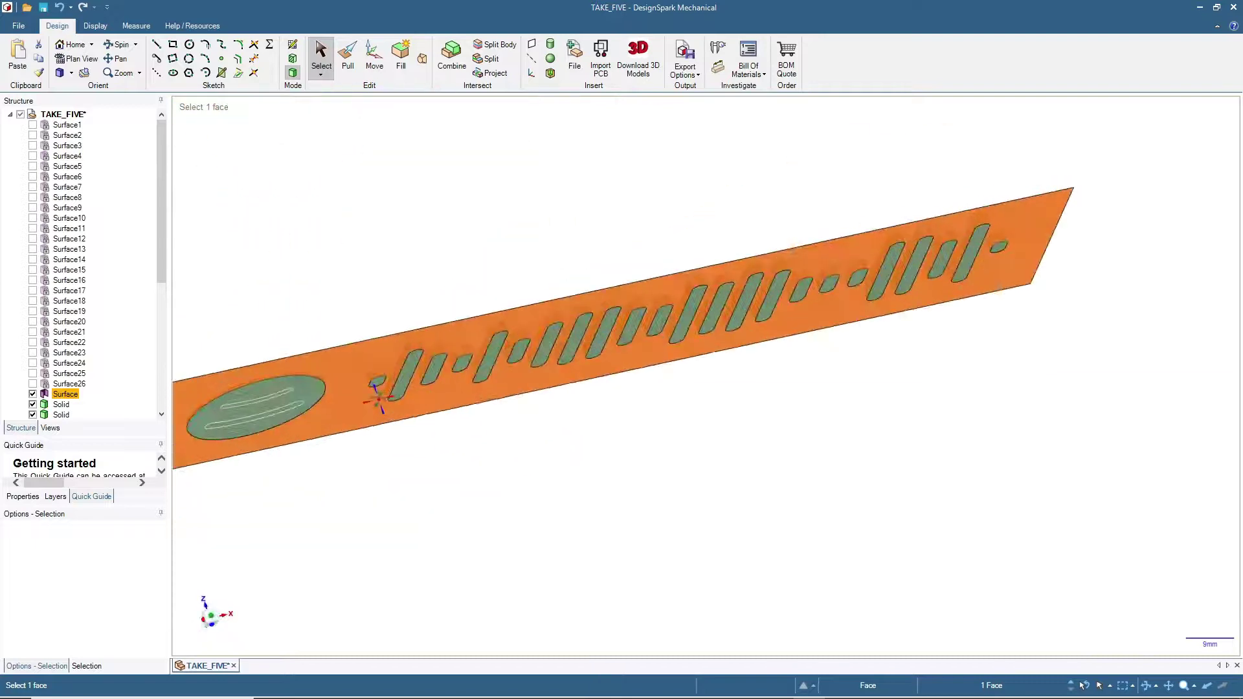
pyautogui.scroll(-3, 434, 284)
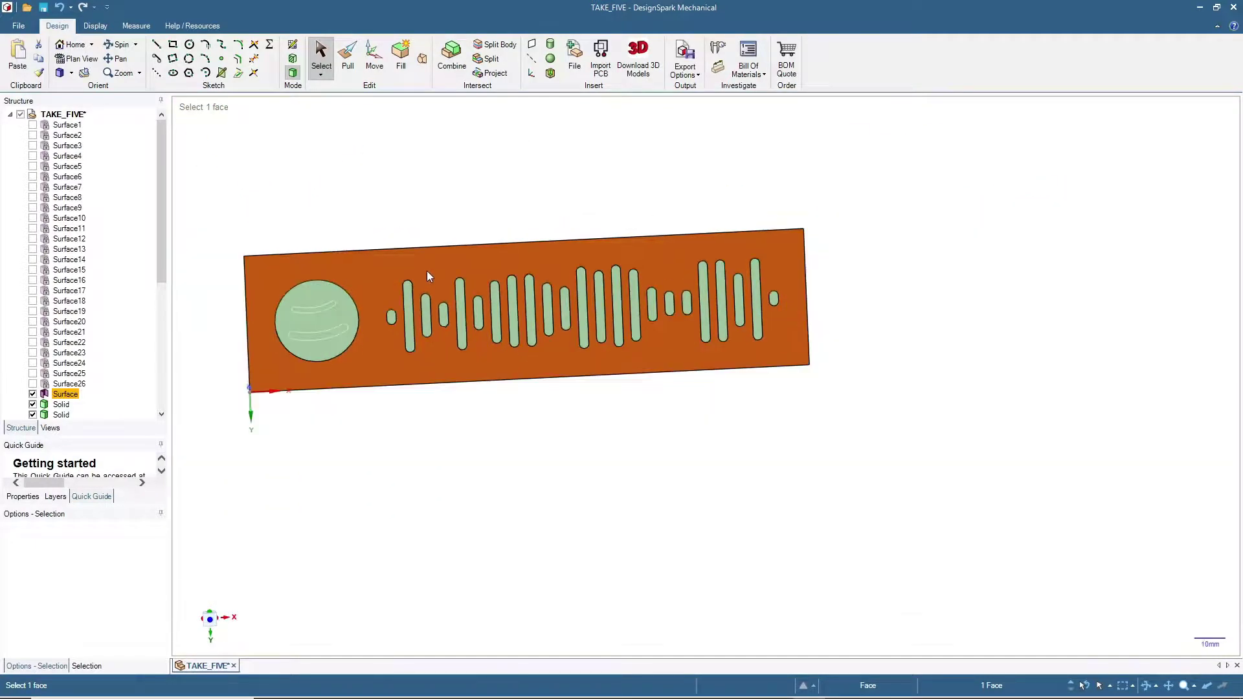
pyautogui.moveTo(386, 228); pyautogui.dragTo(391, 444, button='middle')
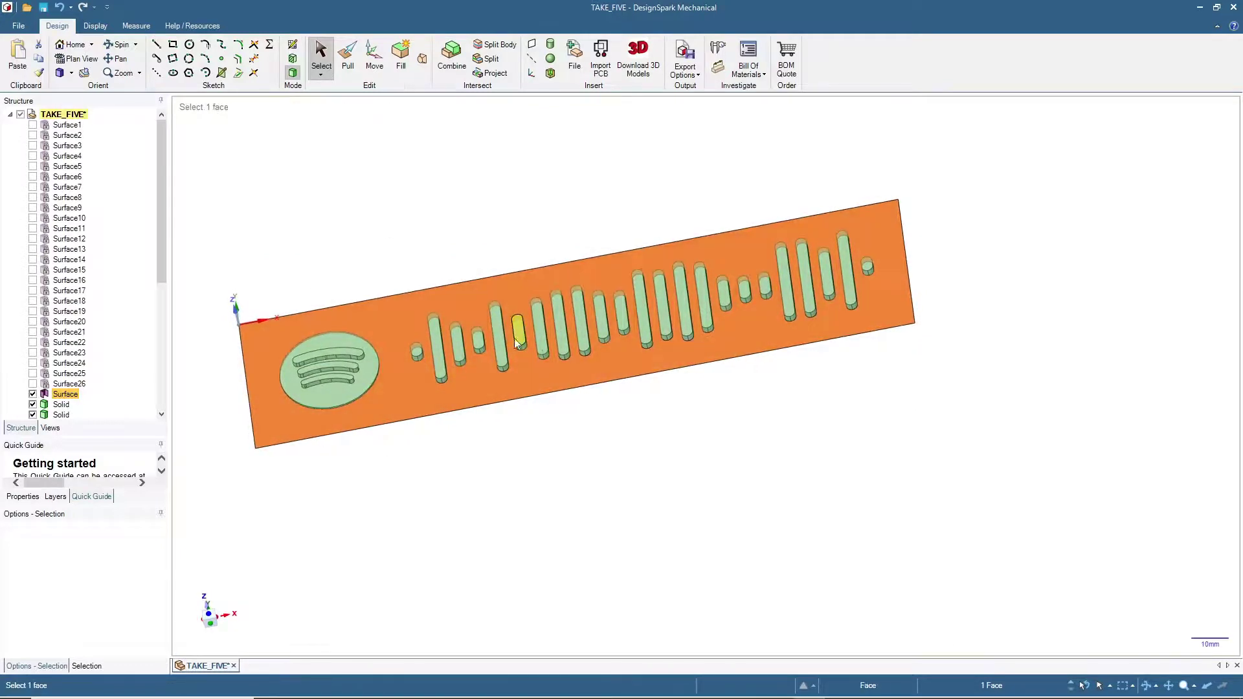
pyautogui.moveTo(620, 320)
pyautogui.mouseDown(button='middle')
pyautogui.moveTo(803, 295)
pyautogui.moveTo(613, 430)
pyautogui.moveTo(508, 407)
pyautogui.moveTo(489, 426)
pyautogui.moveTo(485, 250)
pyautogui.moveTo(502, 247)
pyautogui.mouseUp(button='middle')
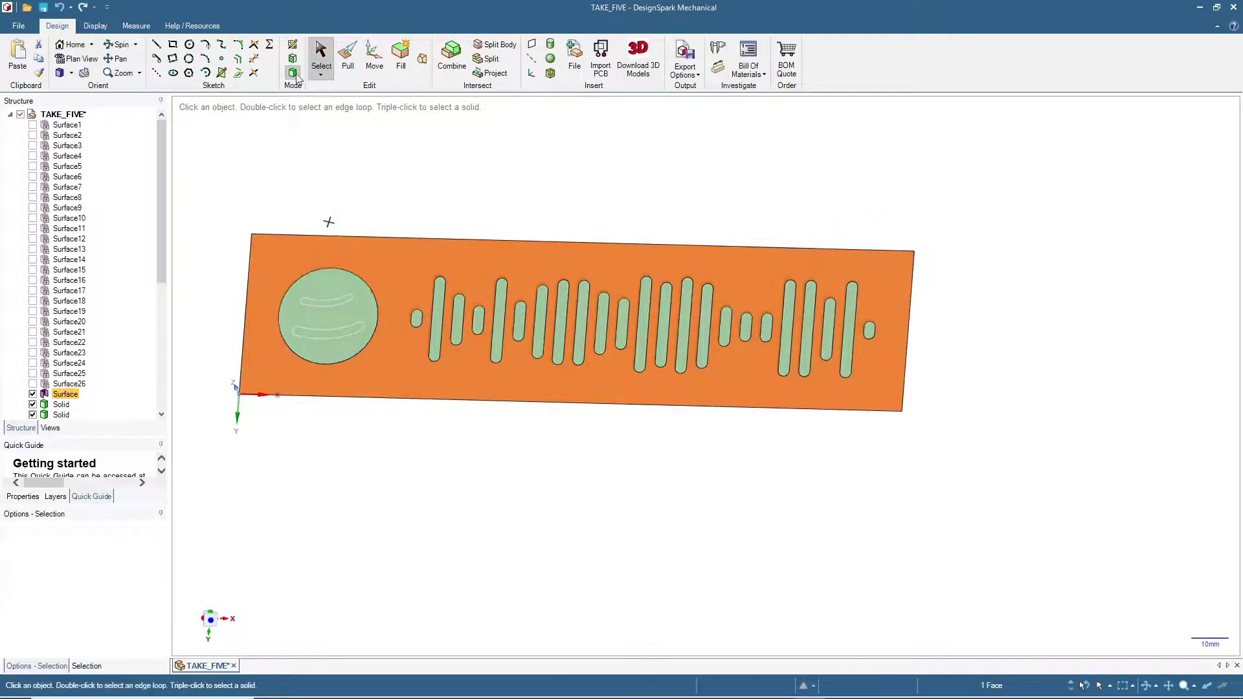
pyautogui.click(172, 44)
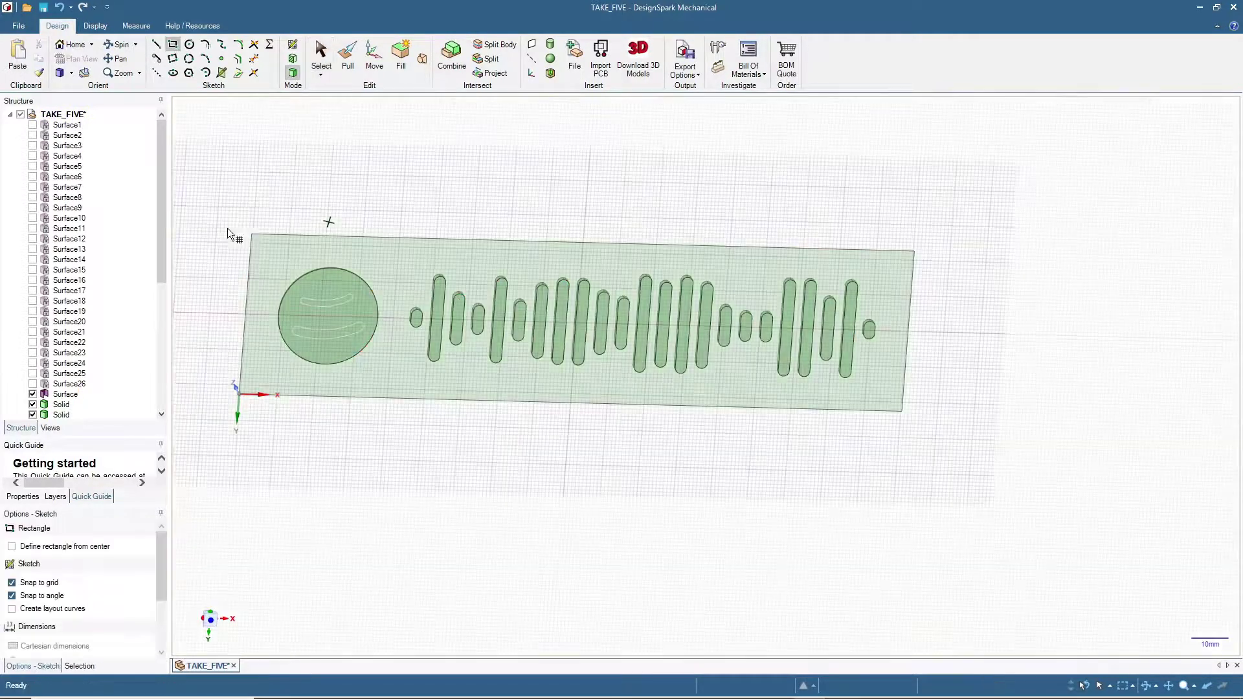
pyautogui.click(250, 232)
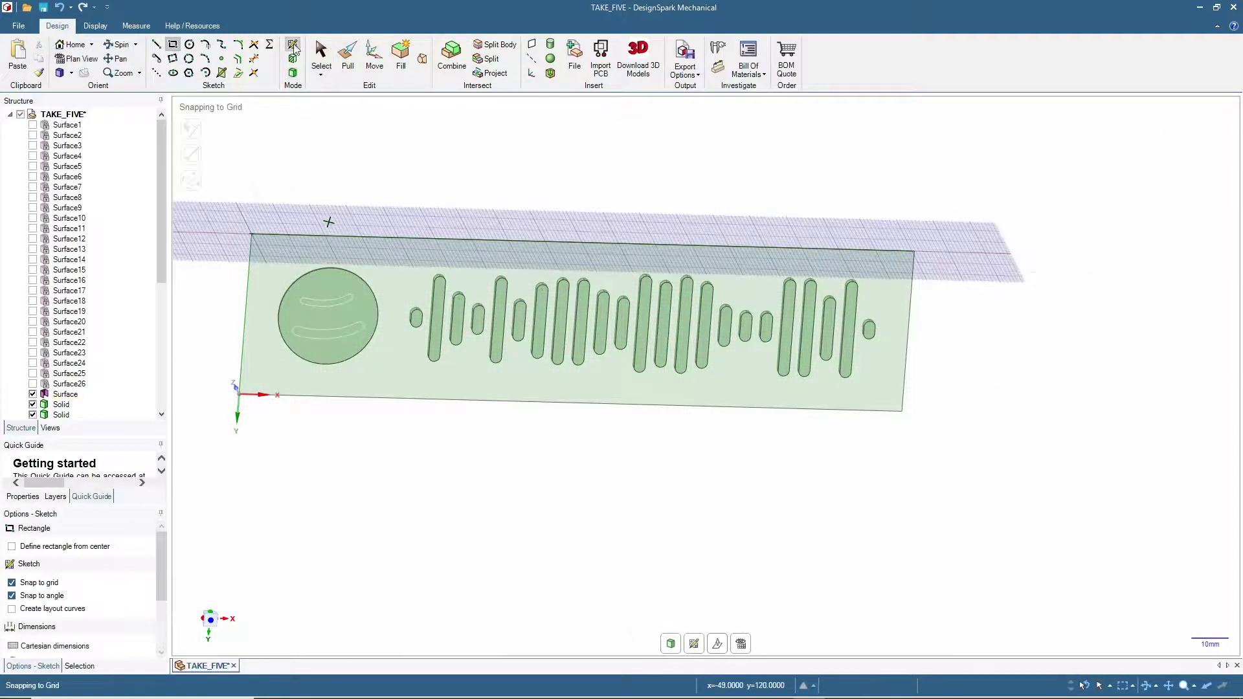
pyautogui.click(293, 72)
# - Convert the base surface into sketch curves in Sketch mode and select its rectangular outline
pyautogui.click(281, 261)
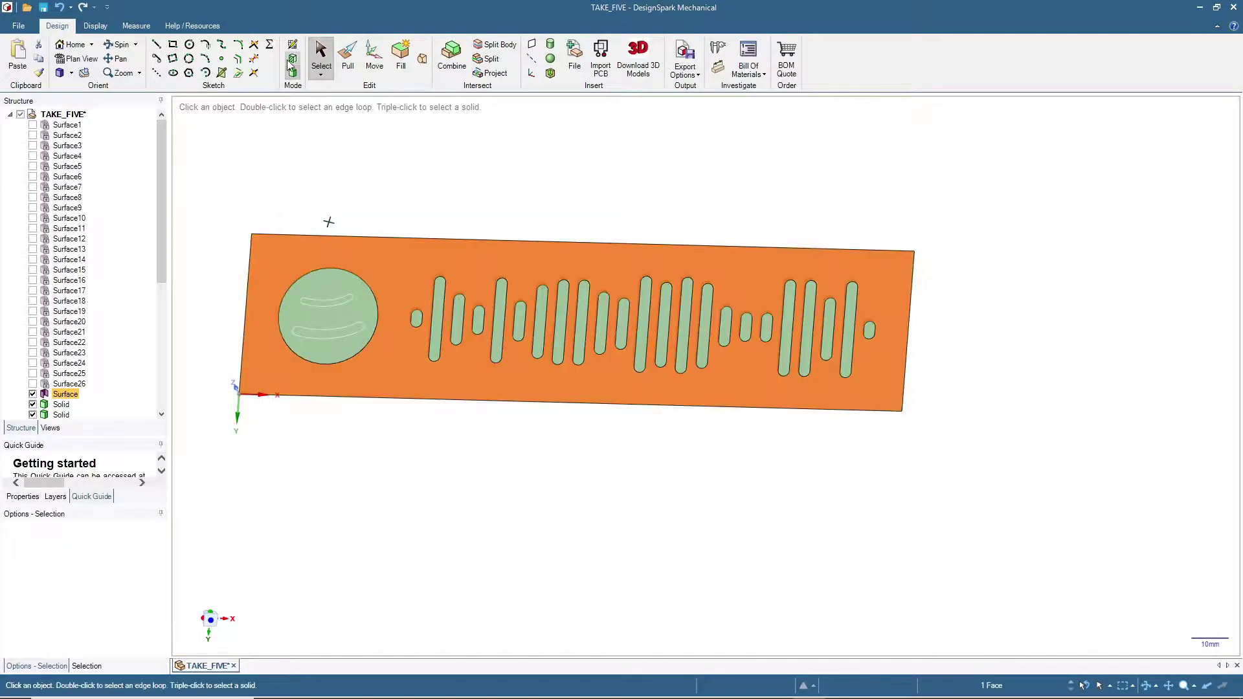
pyautogui.click(293, 45)
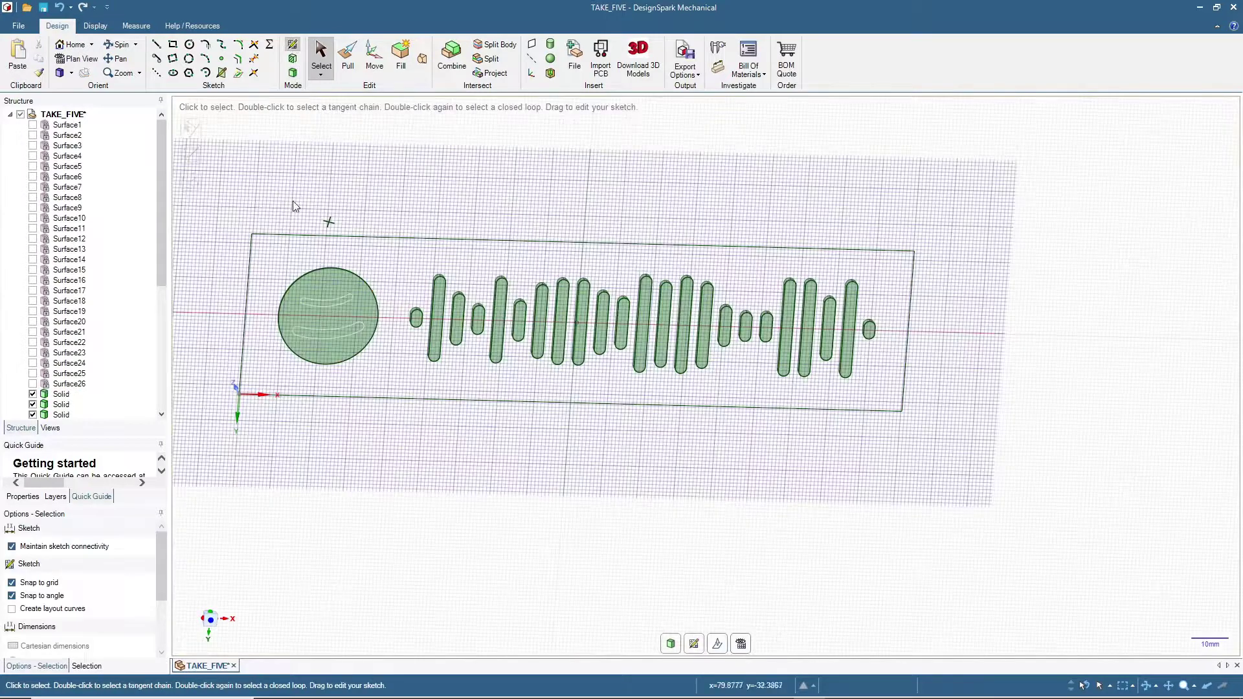
pyautogui.doubleClick(296, 235)
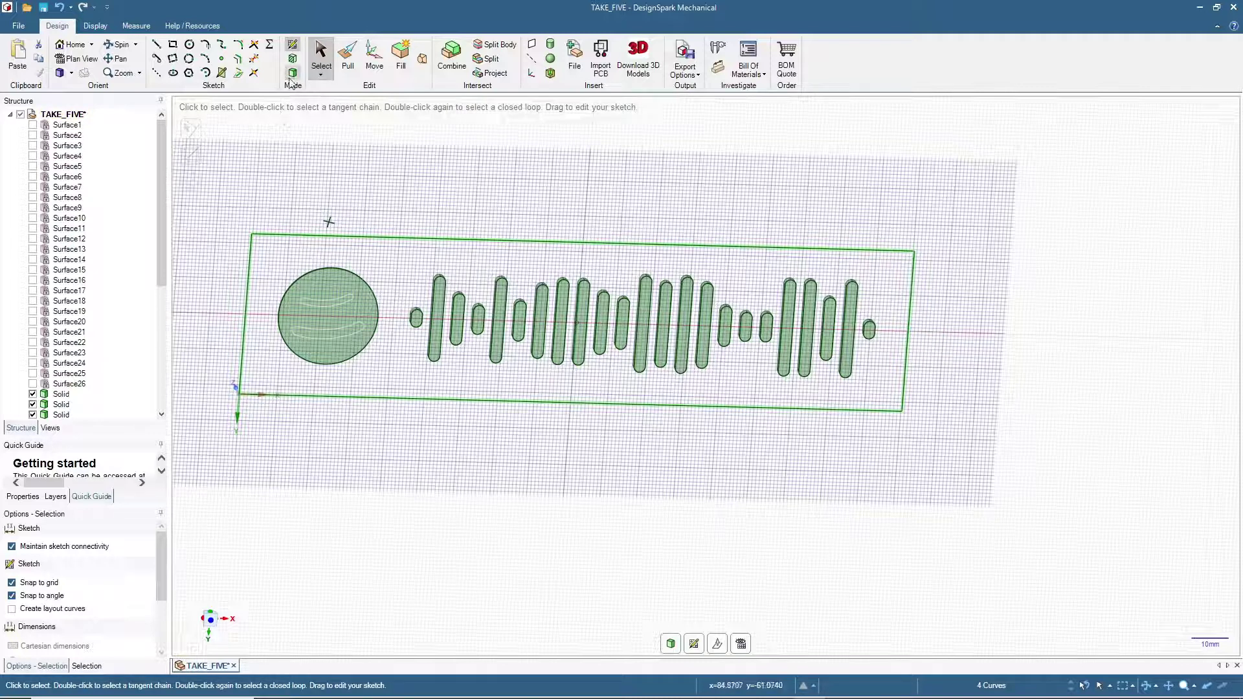
# - Hide all the logo and code bar solids and turn the remaining sketch outlines back into a surface in 3D mode
pyautogui.moveTo(159, 215); pyautogui.dragTo(163, 356)
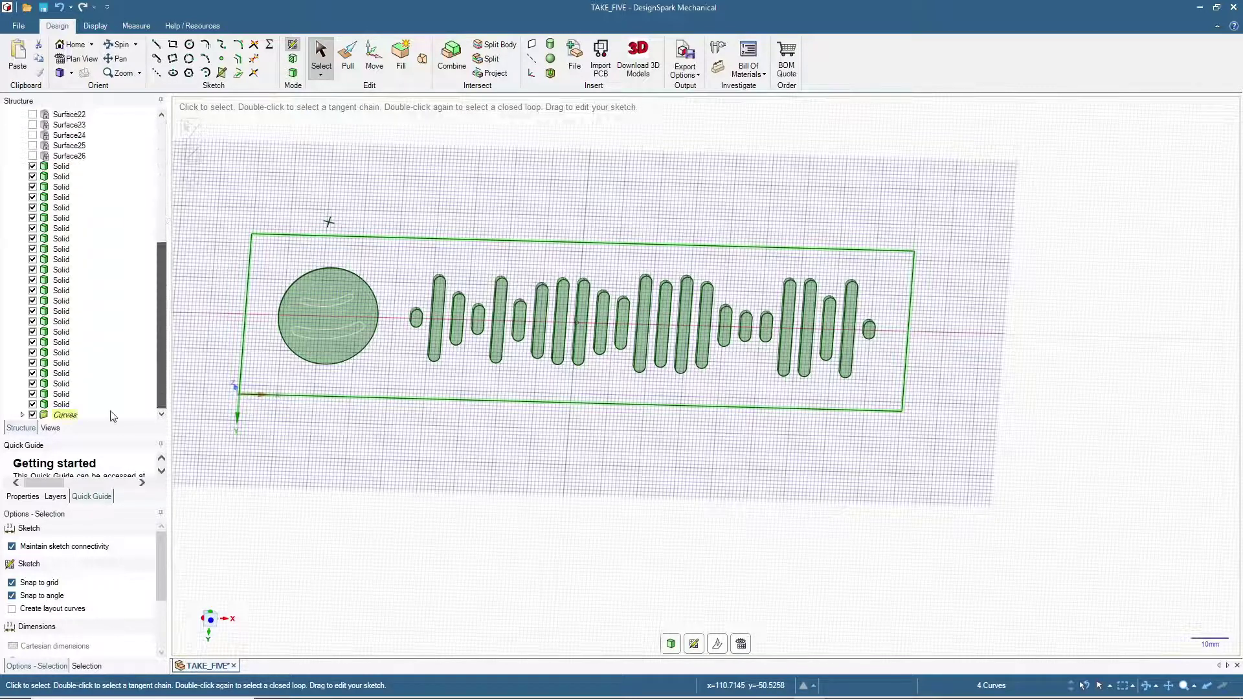
pyautogui.click(61, 404)
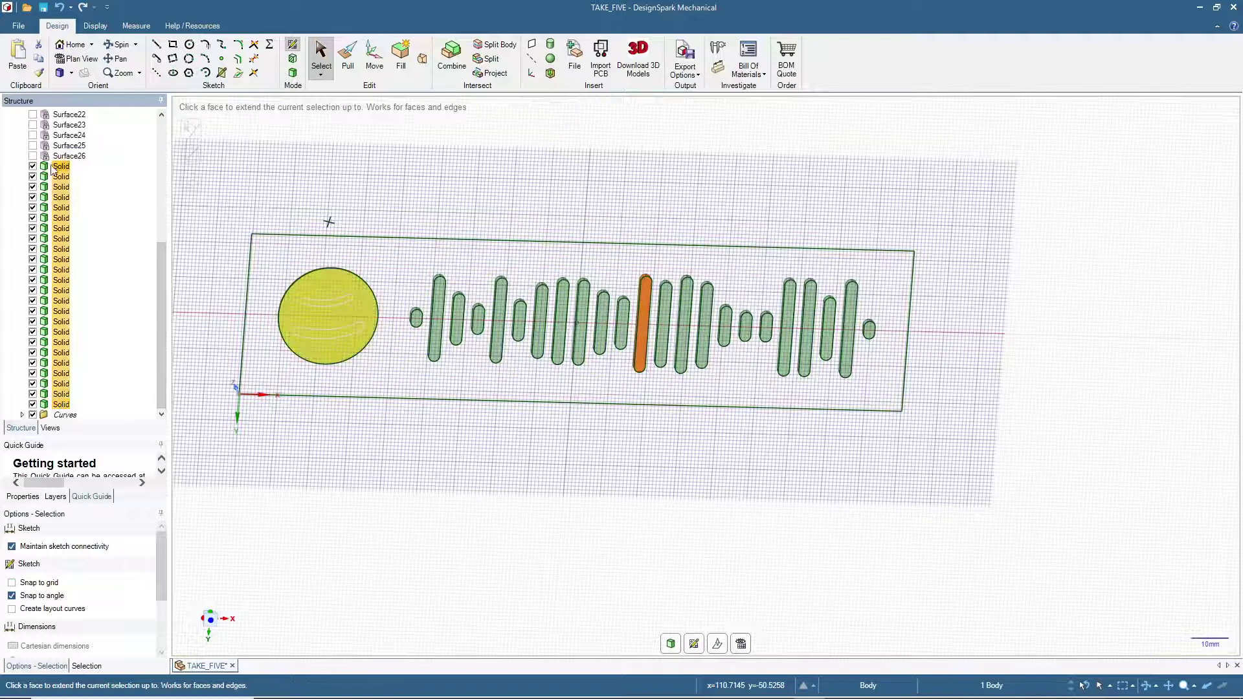
pyautogui.keyDown('shift'); pyautogui.click(53, 170); pyautogui.keyUp('shift')
pyautogui.click(32, 165)
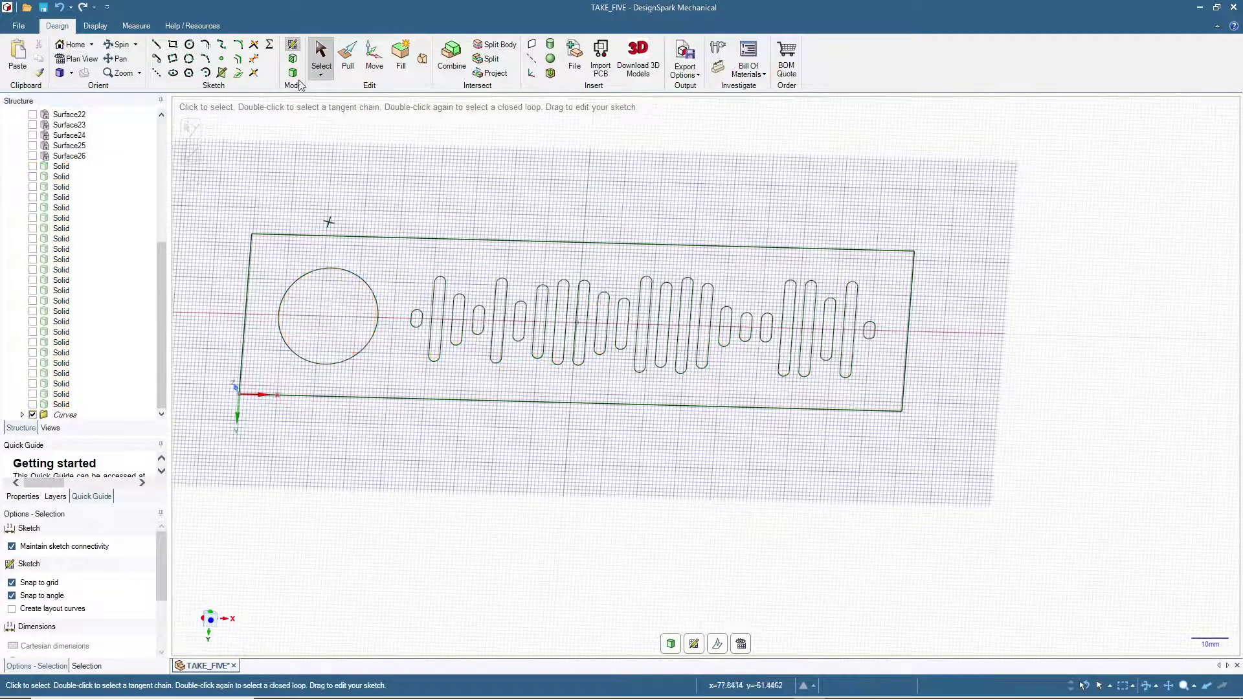
pyautogui.click(294, 74)
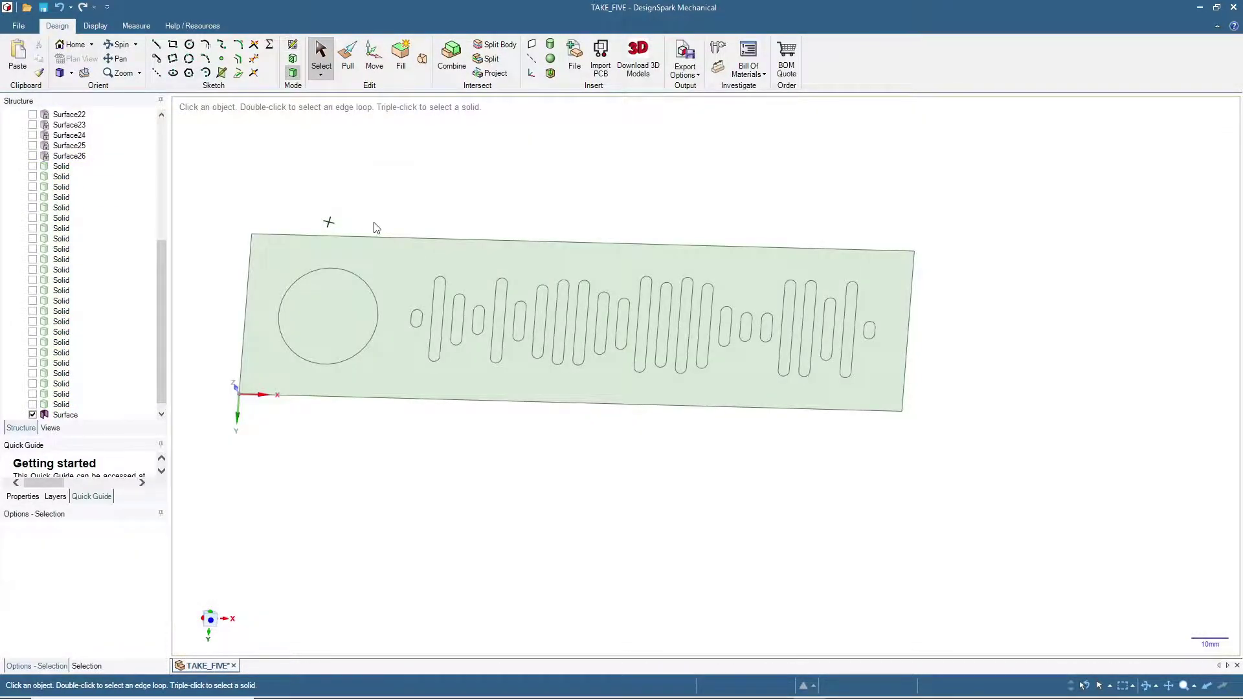
# - Select all faces of the base surface together and pull them down 1 mm to form the base plate
pyautogui.moveTo(376, 227); pyautogui.dragTo(316, 277, button='middle')
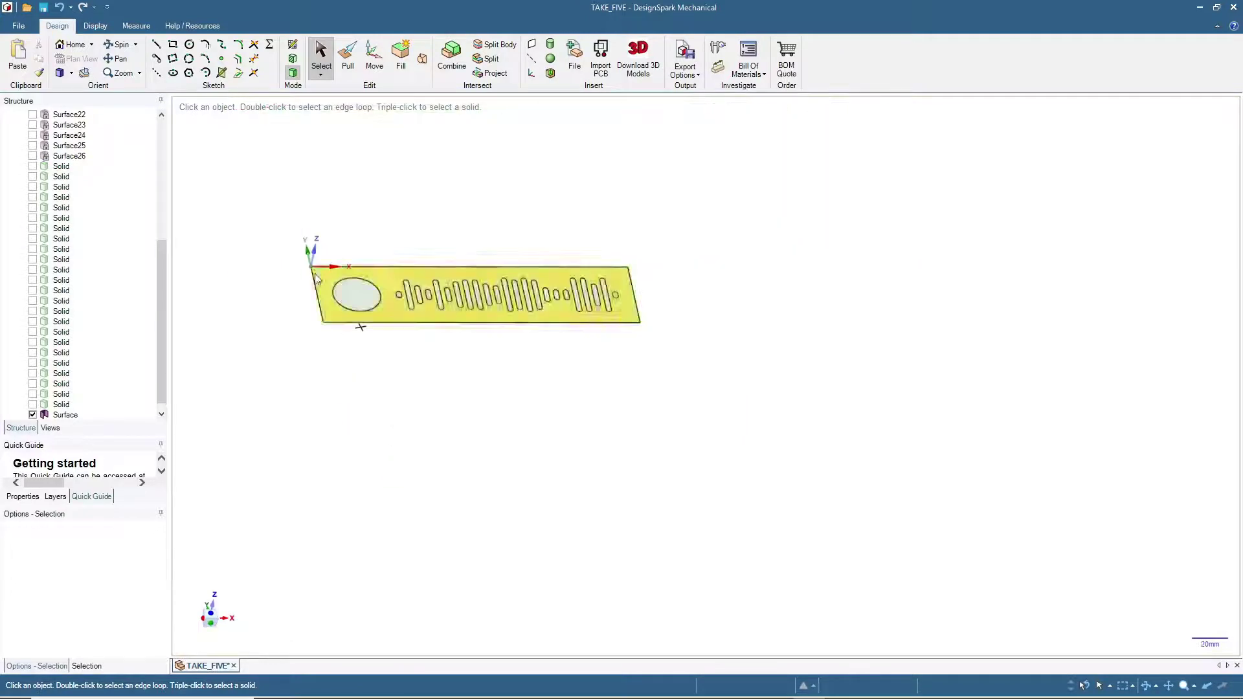
pyautogui.moveTo(274, 190); pyautogui.dragTo(776, 428)
pyautogui.moveTo(466, 397); pyautogui.dragTo(474, 334, button='middle')
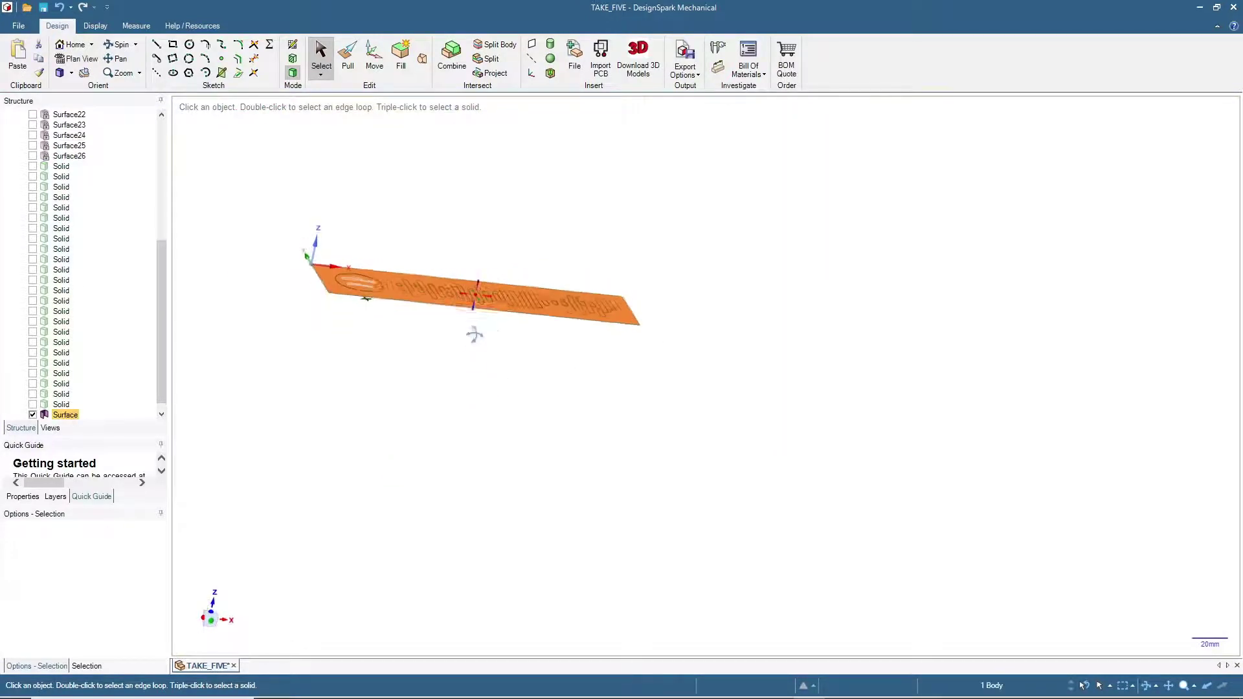
pyautogui.click(348, 55)
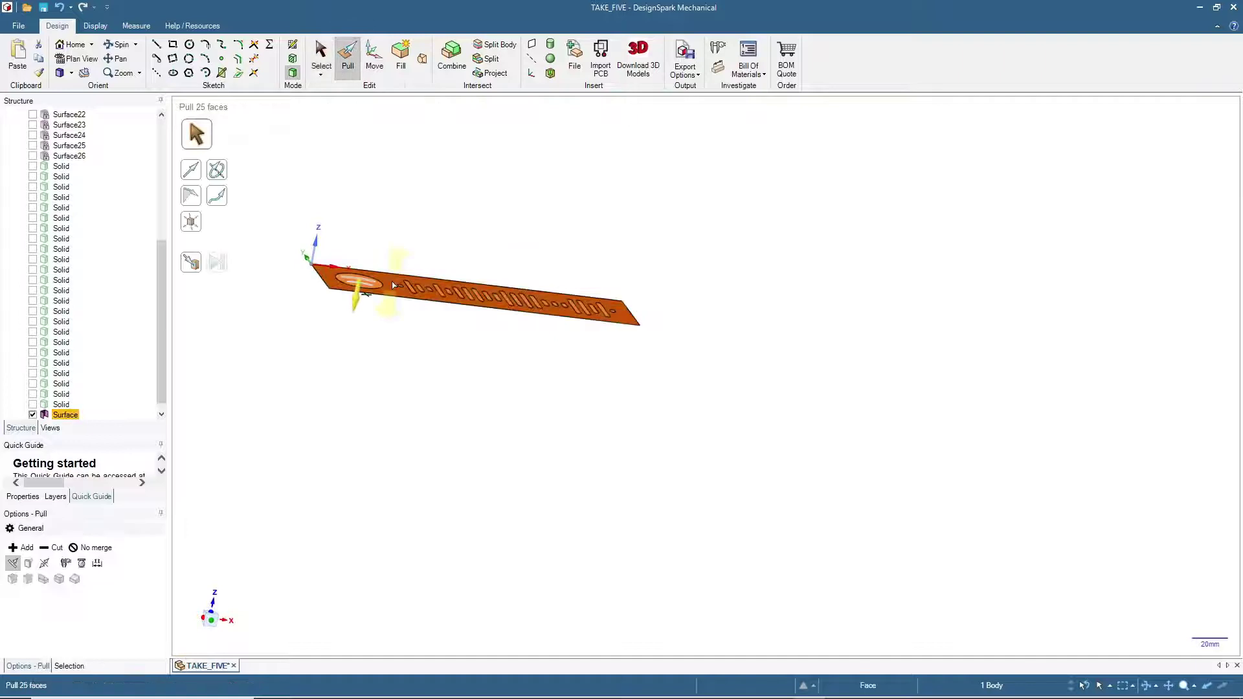
pyautogui.moveTo(391, 291); pyautogui.dragTo(393, 299)
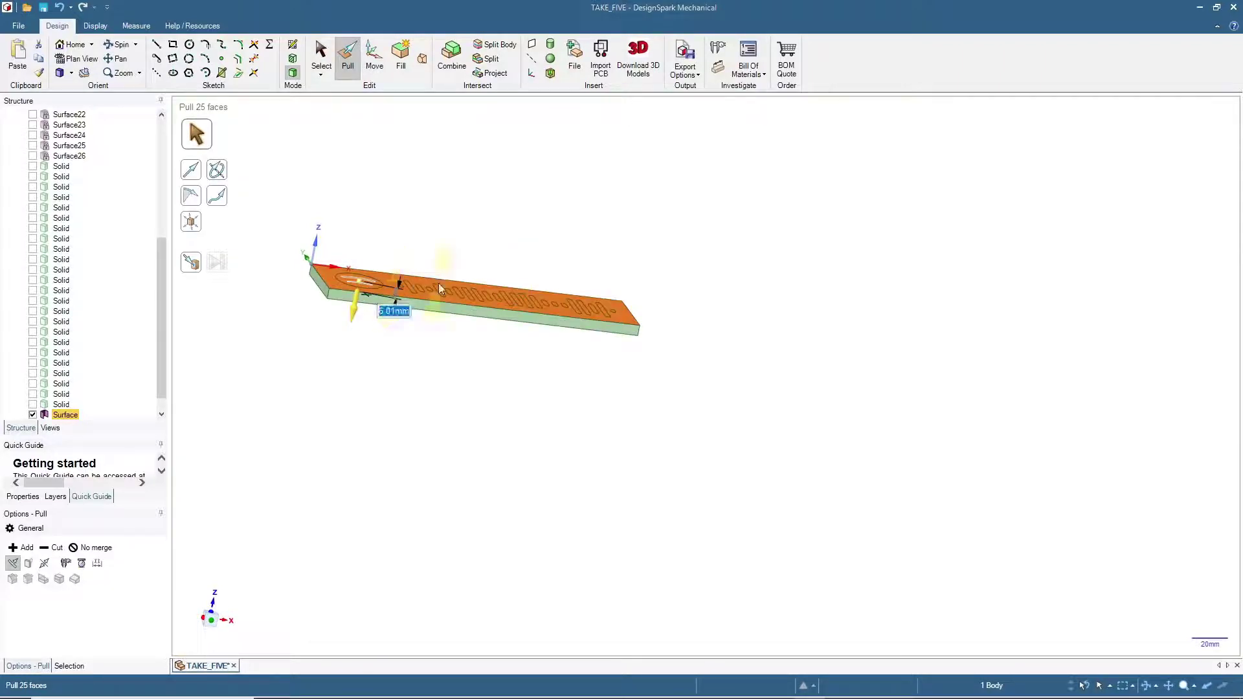
pyautogui.click(321, 55)
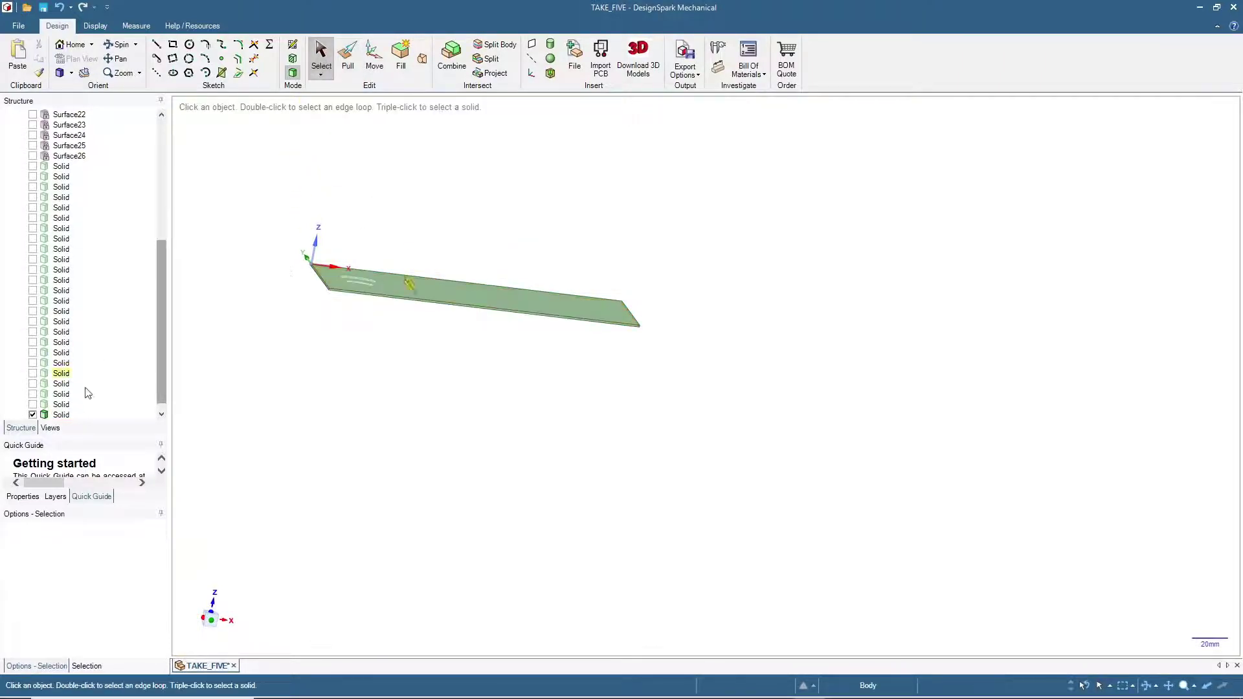
# - Show all the hidden logo and code bar solids again and clear the selection
pyautogui.click(61, 403)
pyautogui.keyDown('shift'); pyautogui.click(58, 166); pyautogui.keyUp('shift')
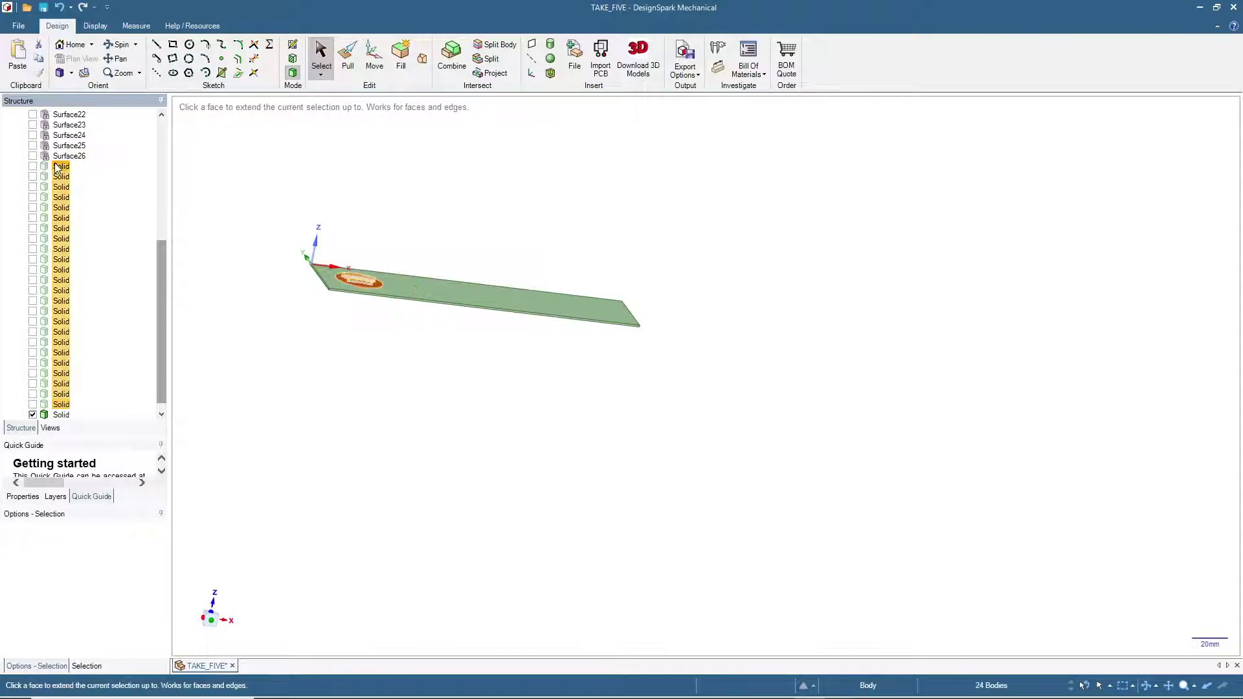
pyautogui.click(33, 167)
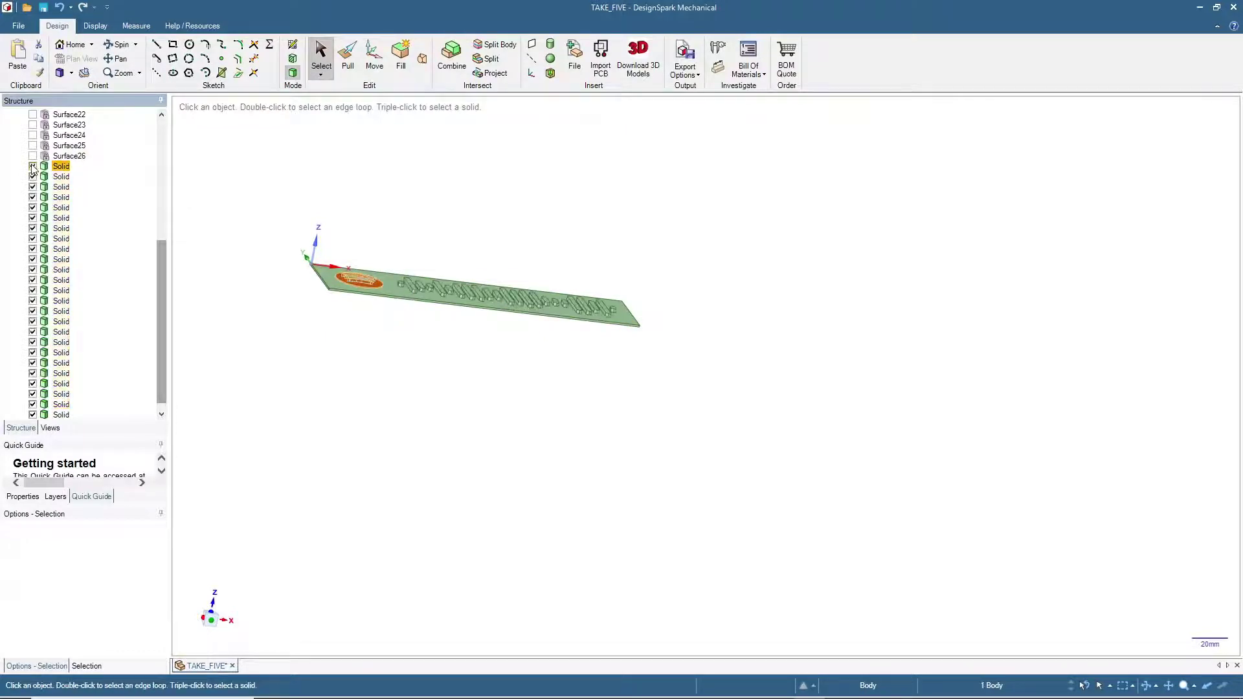
pyautogui.click(236, 220)
# - Select the base plate, logo and code bar solids together and merge them into one body with Combine
pyautogui.moveTo(244, 214); pyautogui.dragTo(228, 310, button='middle')
pyautogui.moveTo(241, 188); pyautogui.dragTo(748, 396)
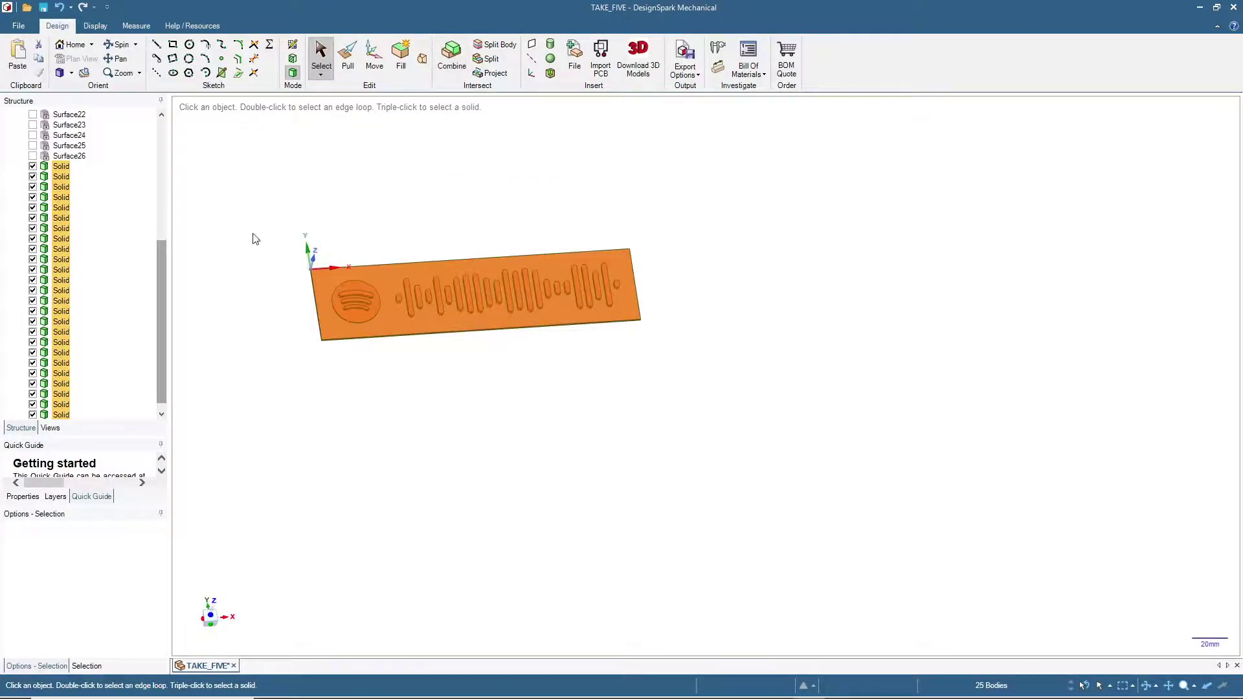
pyautogui.scroll(5, 561, 421)
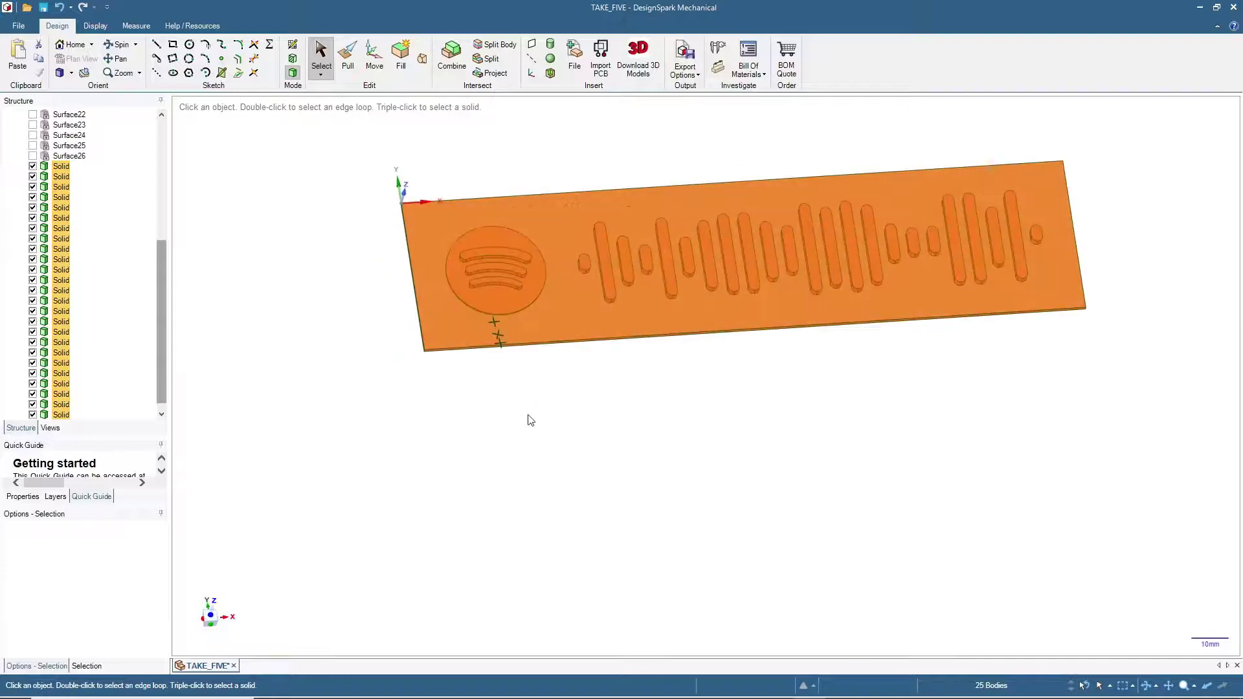
pyautogui.click(453, 57)
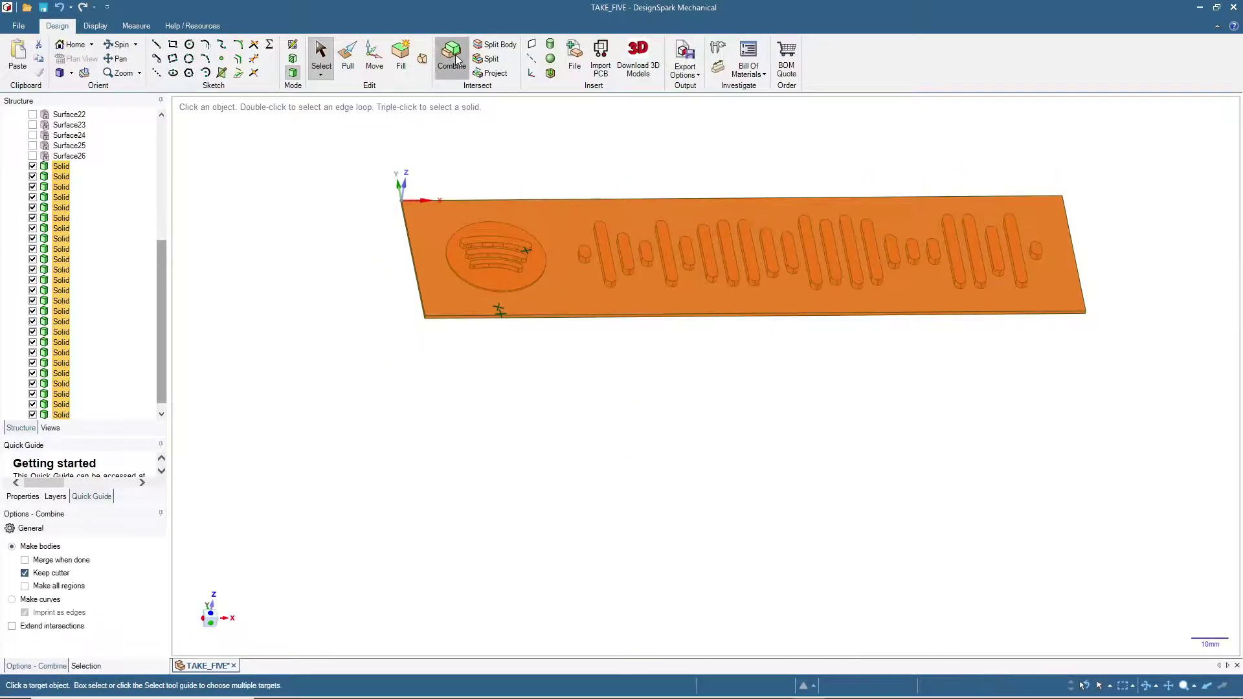
pyautogui.click(321, 54)
# - Round the base plate's vertical corner edges with the Pull tool
pyautogui.moveTo(324, 216); pyautogui.dragTo(545, 249, button='middle')
pyautogui.scroll(3, 530, 202)
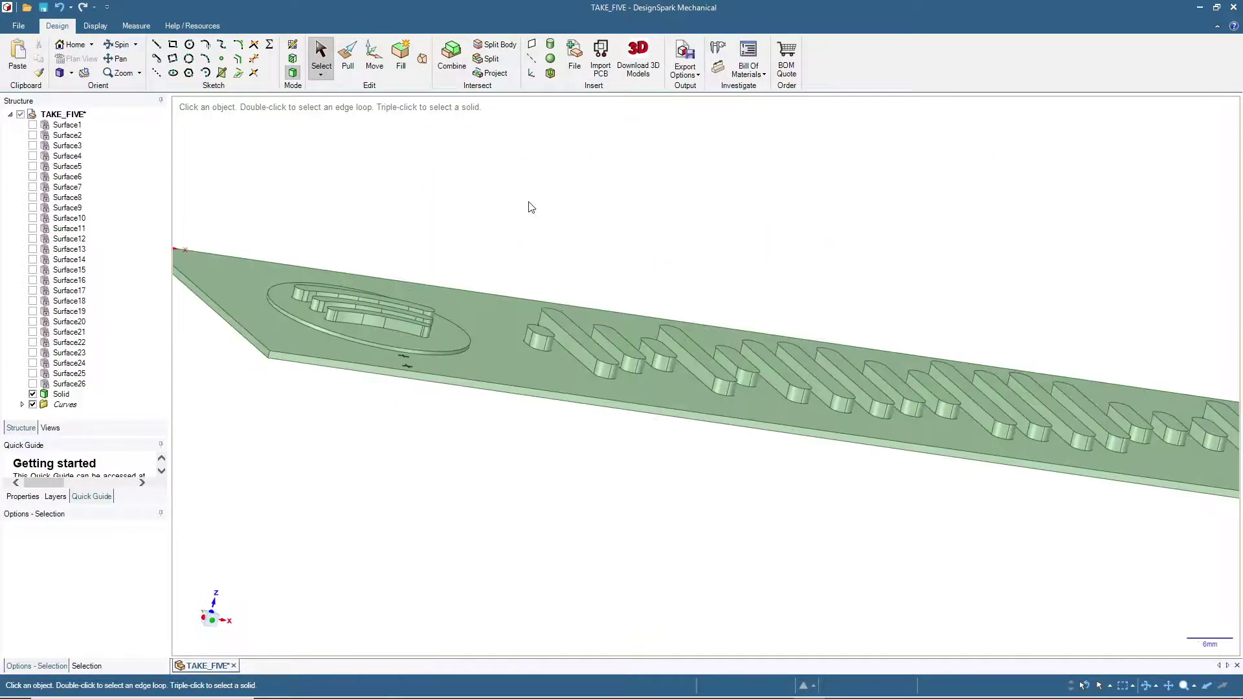
pyautogui.scroll(-2, 366, 358)
pyautogui.click(303, 368)
pyautogui.scroll(3, 312, 374)
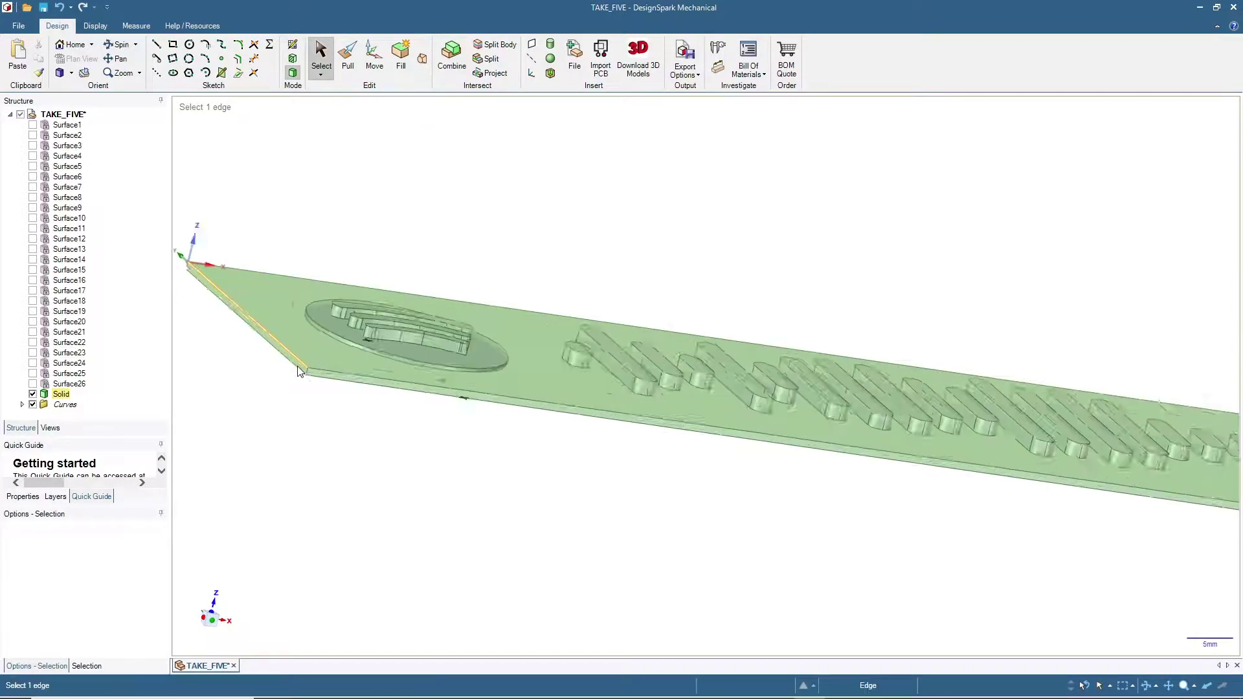
pyautogui.scroll(-2, 312, 374)
pyautogui.press('p')
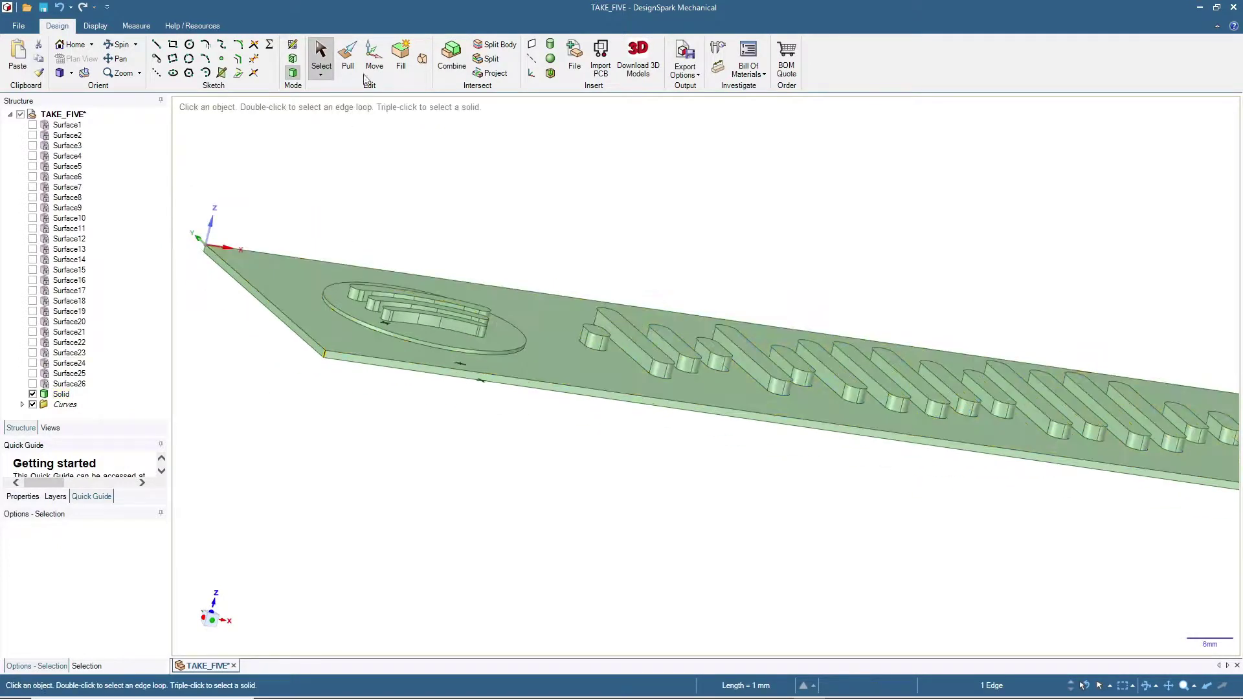
pyautogui.moveTo(353, 372); pyautogui.dragTo(385, 330)
pyautogui.moveTo(453, 305); pyautogui.dragTo(563, 241, button='middle')
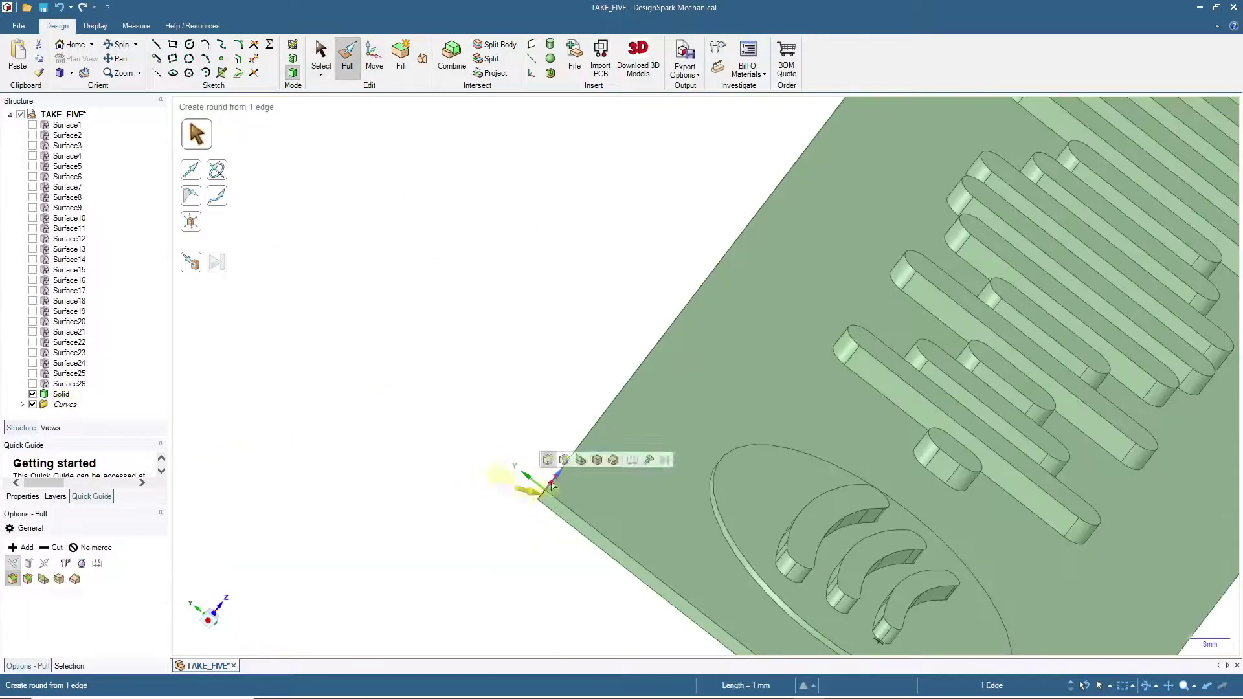
pyautogui.scroll(-3, 668, 354)
pyautogui.moveTo(582, 388); pyautogui.dragTo(668, 355, button='middle')
pyautogui.scroll(3, 668, 354)
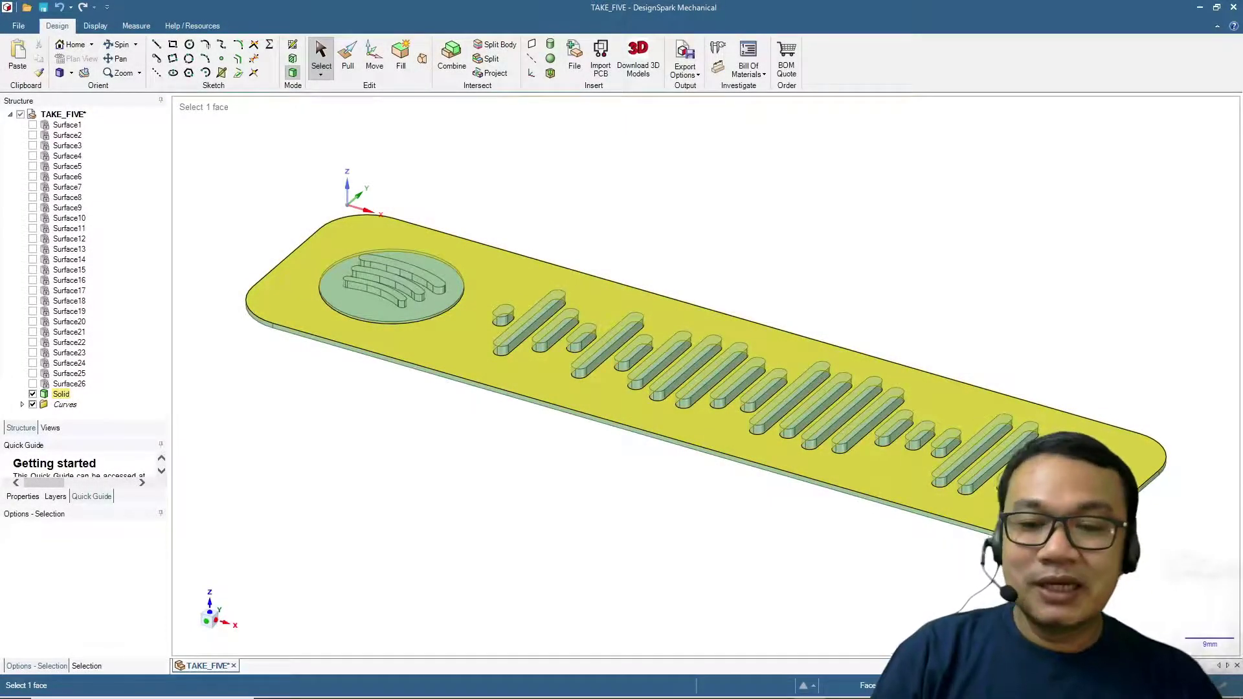
# - Review the available export formats, including 3D Print (*.STL), without exporting the model
pyautogui.click(1004, 332)
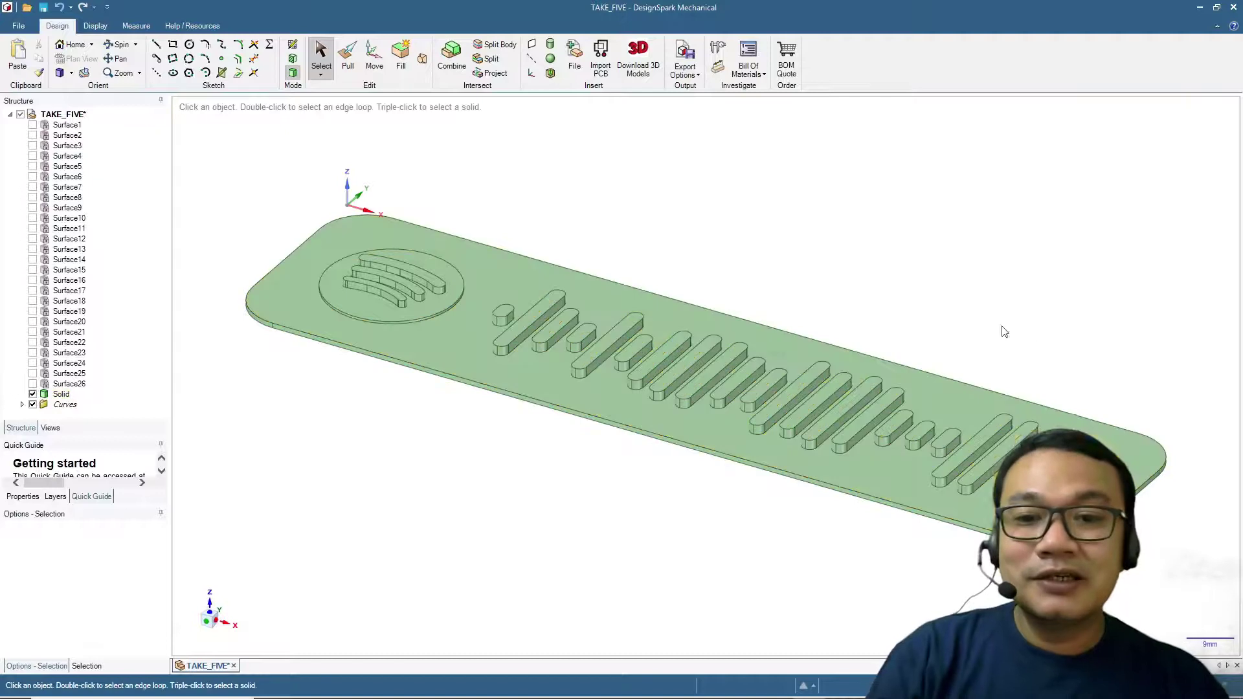
pyautogui.click(684, 61)
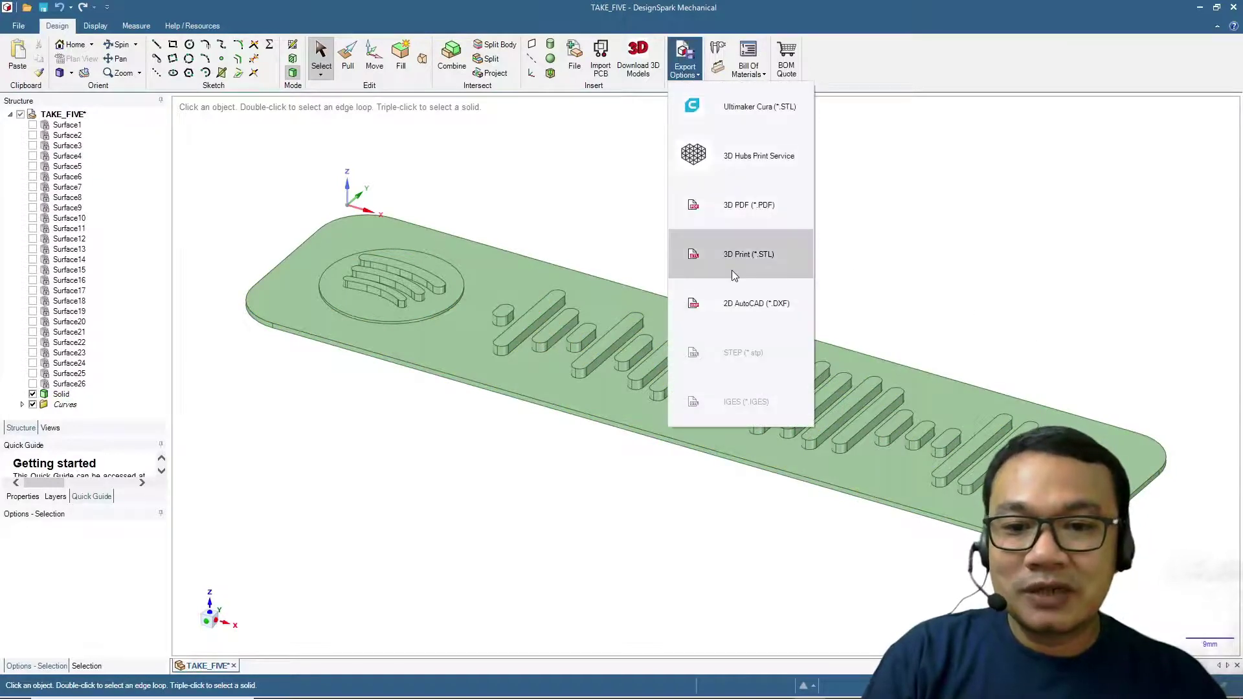
pyautogui.click(938, 248)
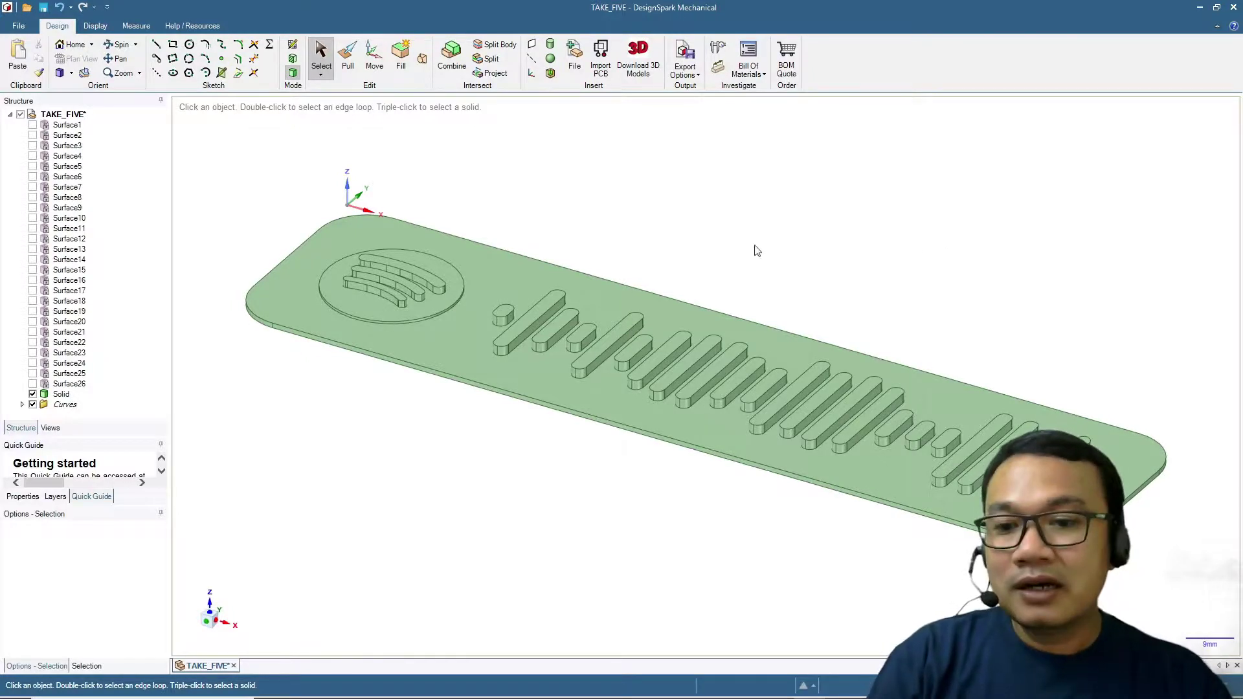
# - Examine the raised levels of the model by selecting the logo disc, the first tall code bar and the base plate face
pyautogui.click(370, 301)
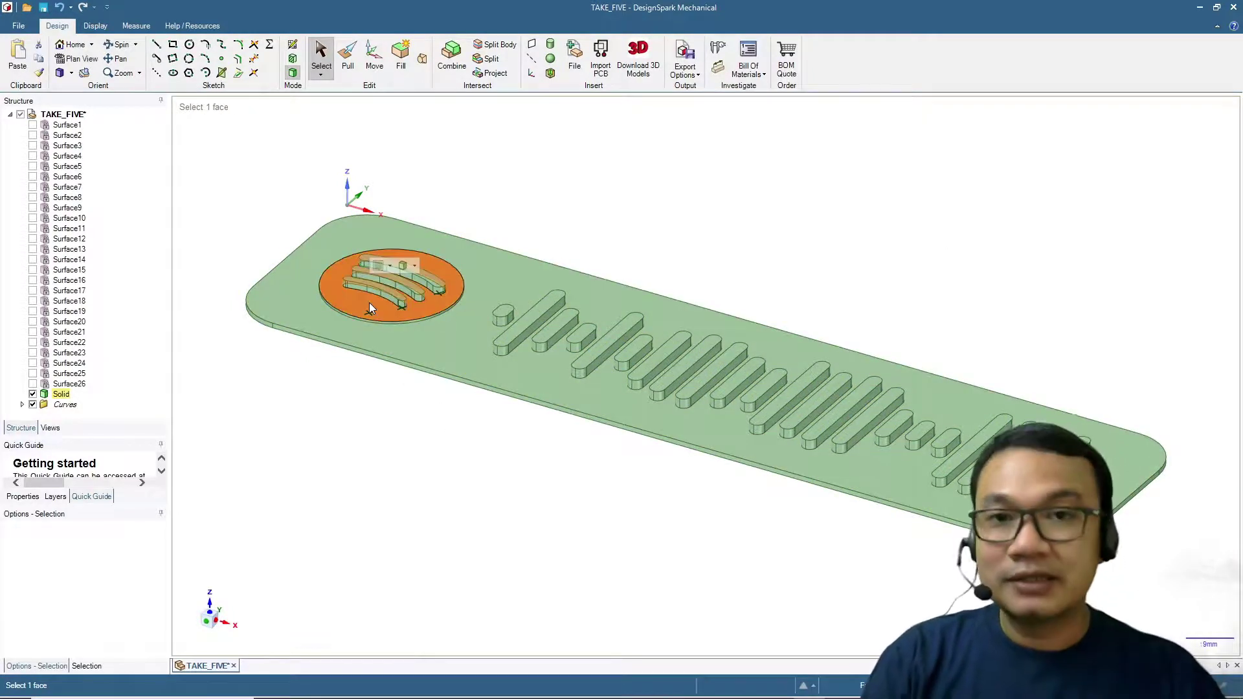
pyautogui.click(240, 290)
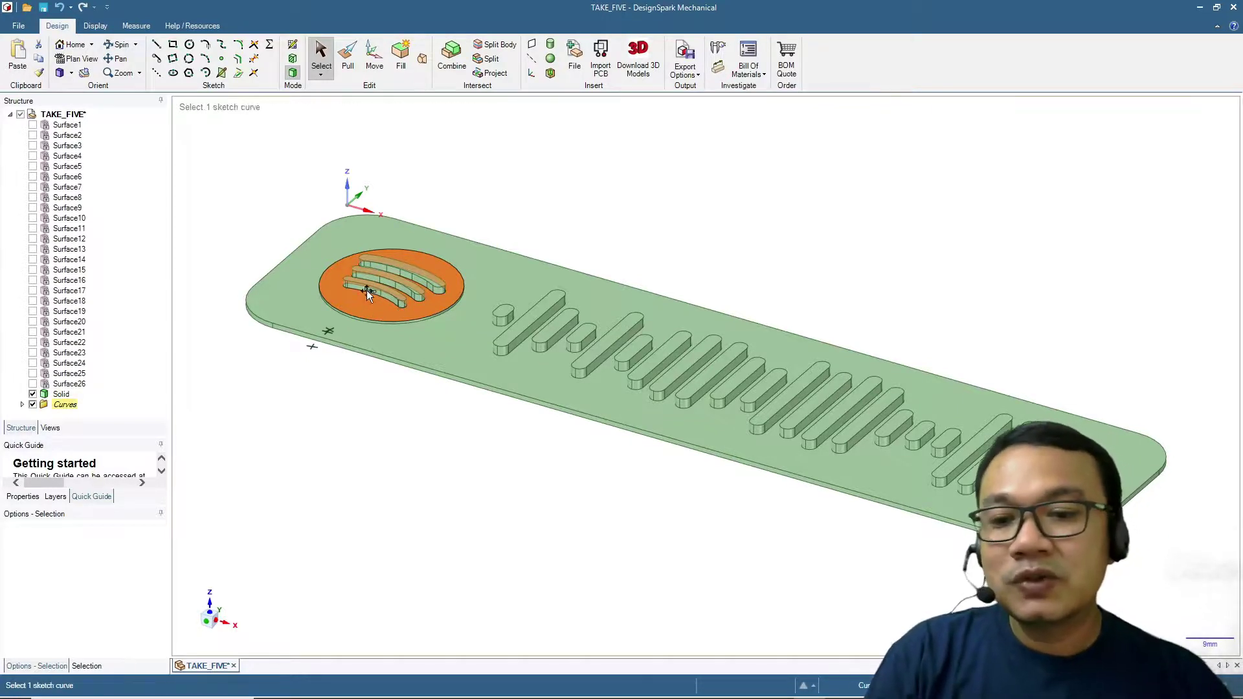
pyautogui.click(519, 328)
pyautogui.click(518, 328)
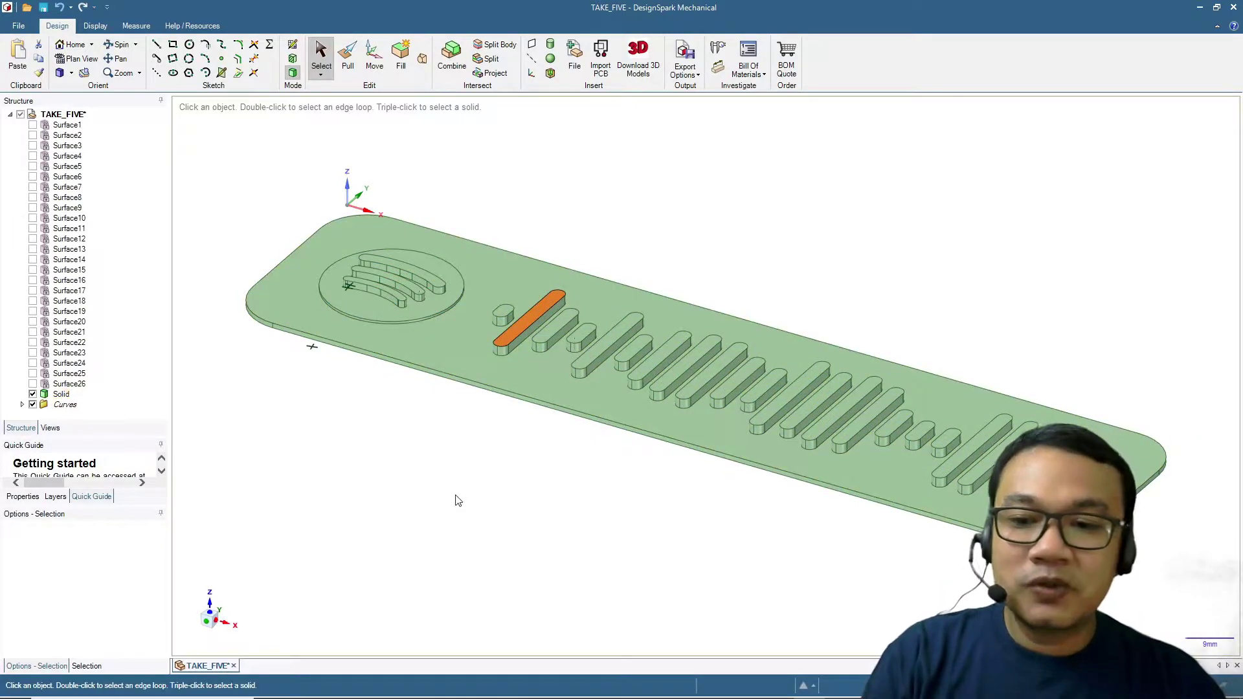
pyautogui.click(425, 347)
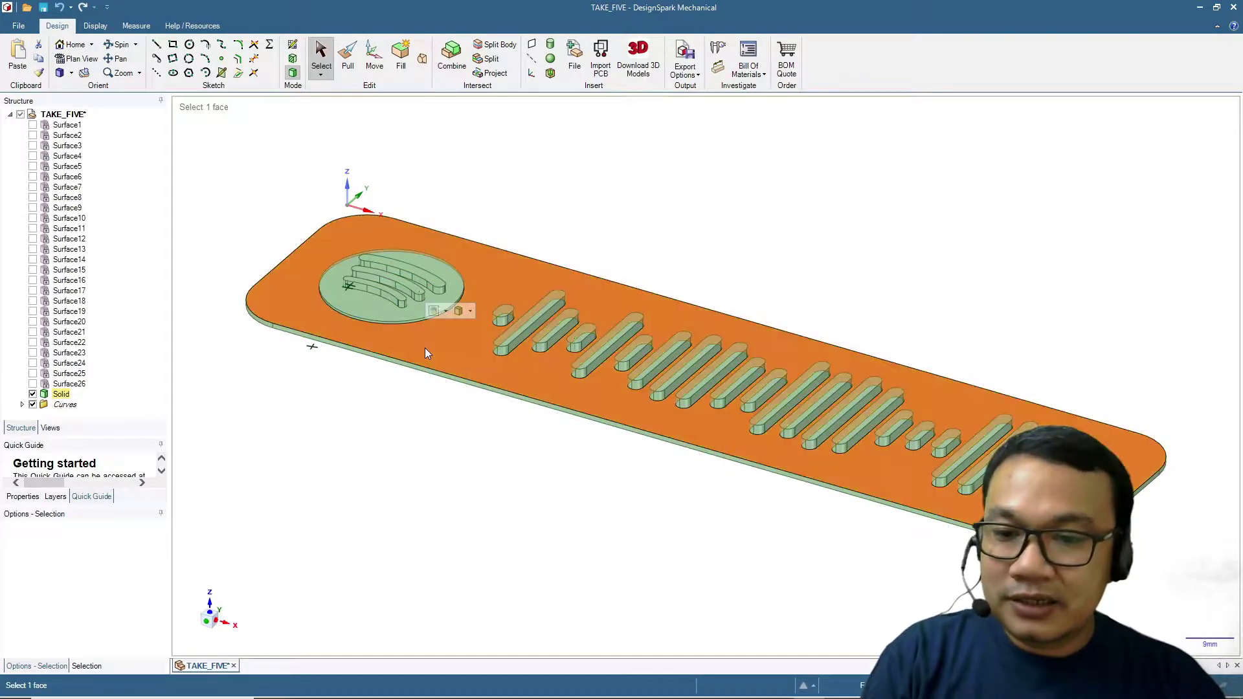
pyautogui.click(354, 296)
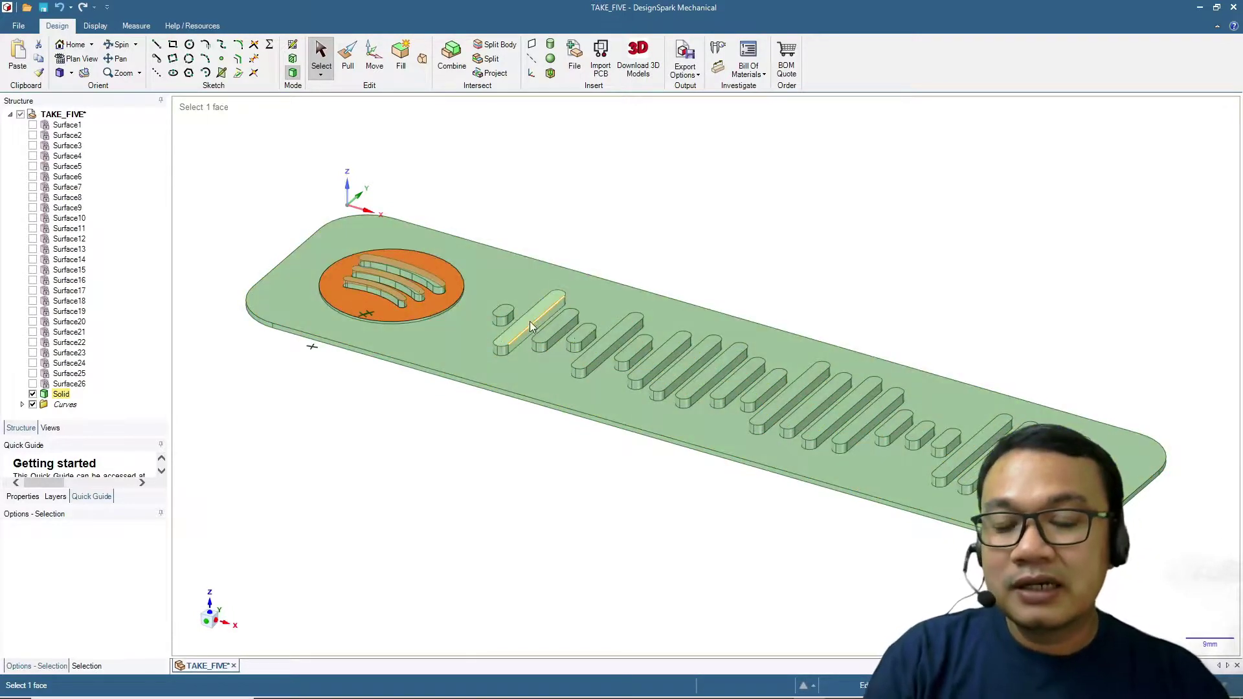
pyautogui.click(523, 324)
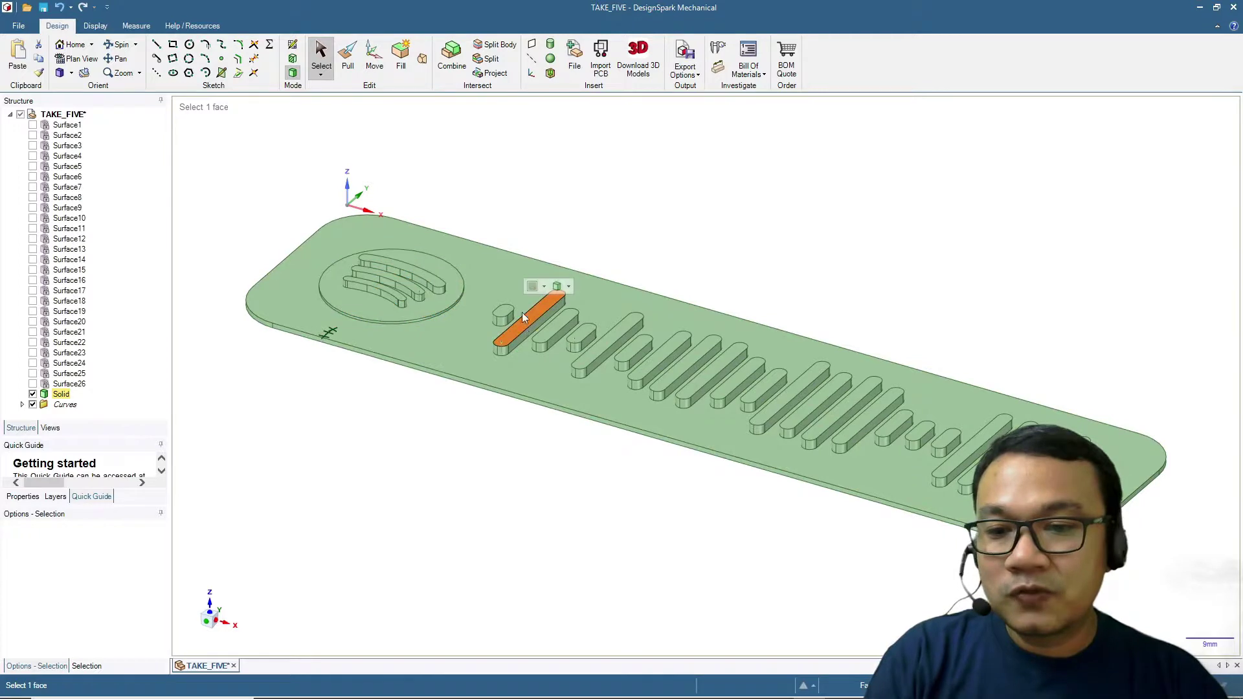